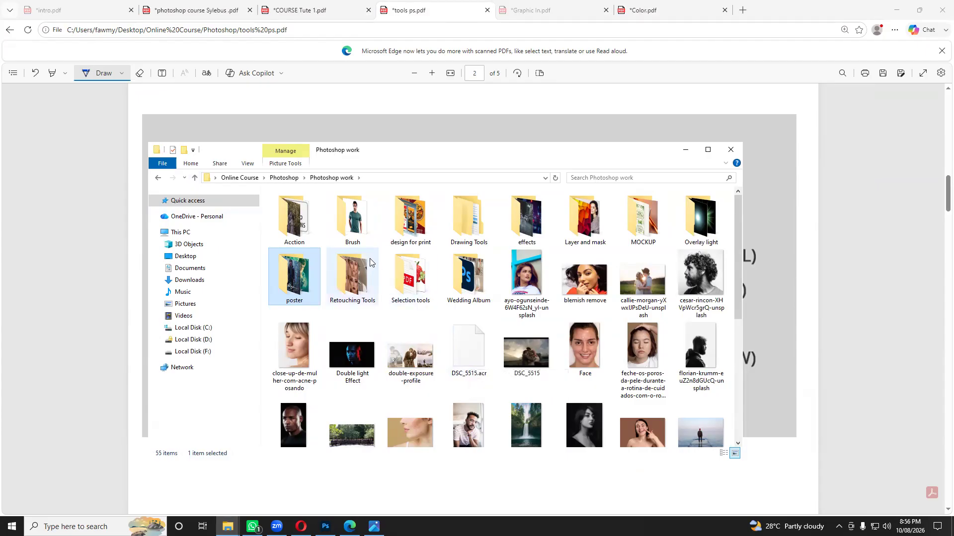
Browse the Selection tools folder and open the box image from the poligonal lesso folder in Photoshop.
left_click_drag(413, 155, 478, 127)
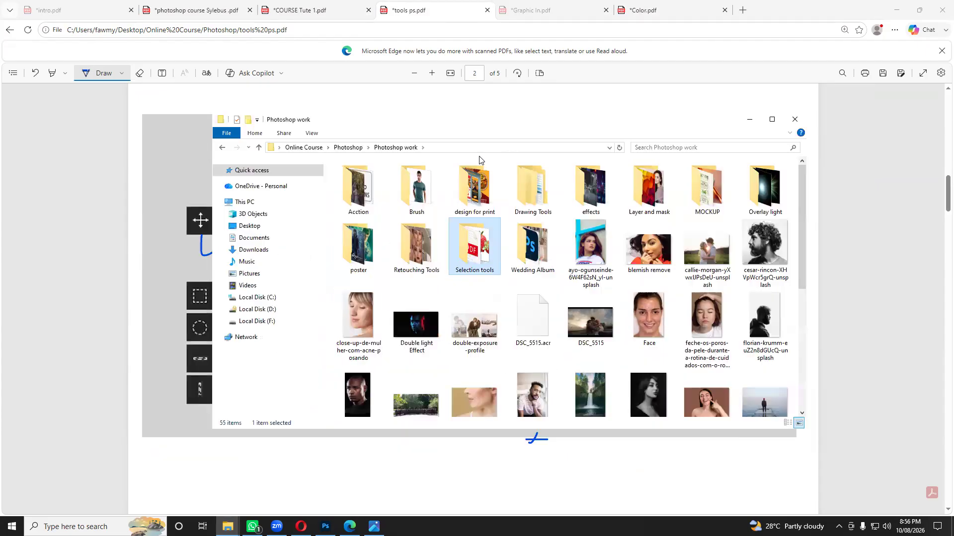
double_click(476, 244)
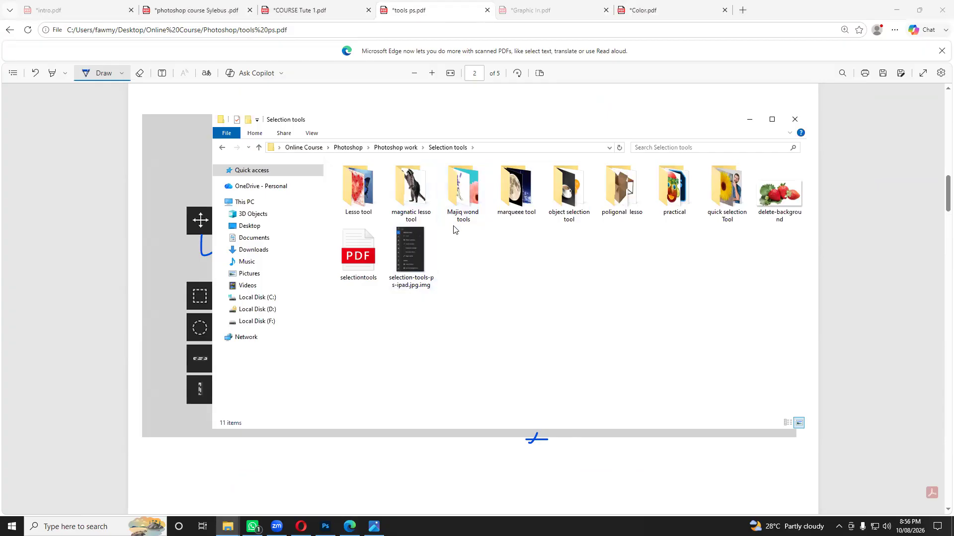
double_click(358, 189)
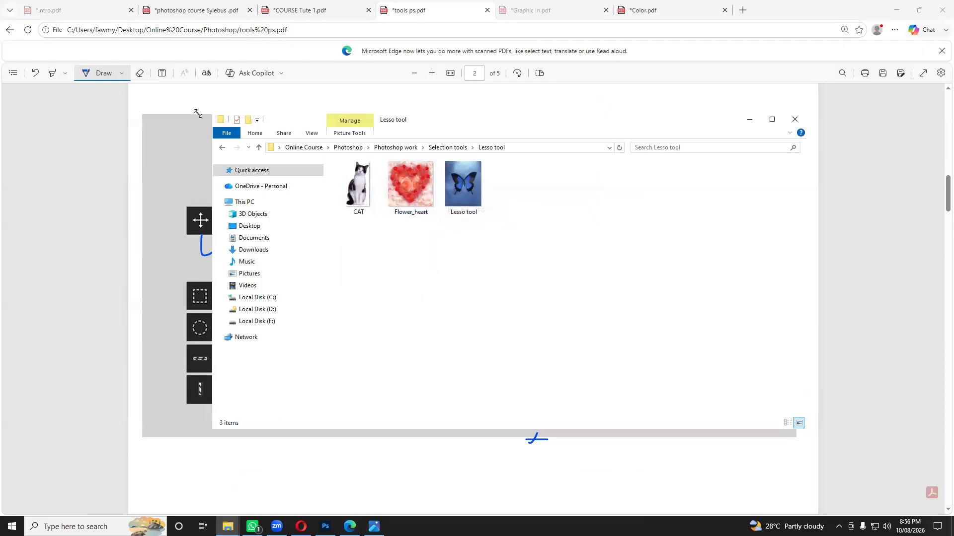
left_click(258, 148)
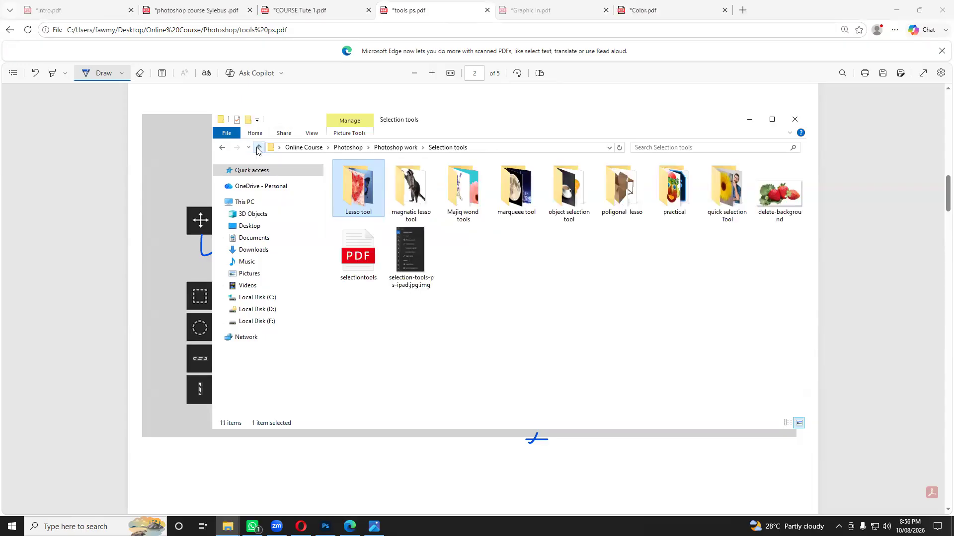
double_click(622, 202)
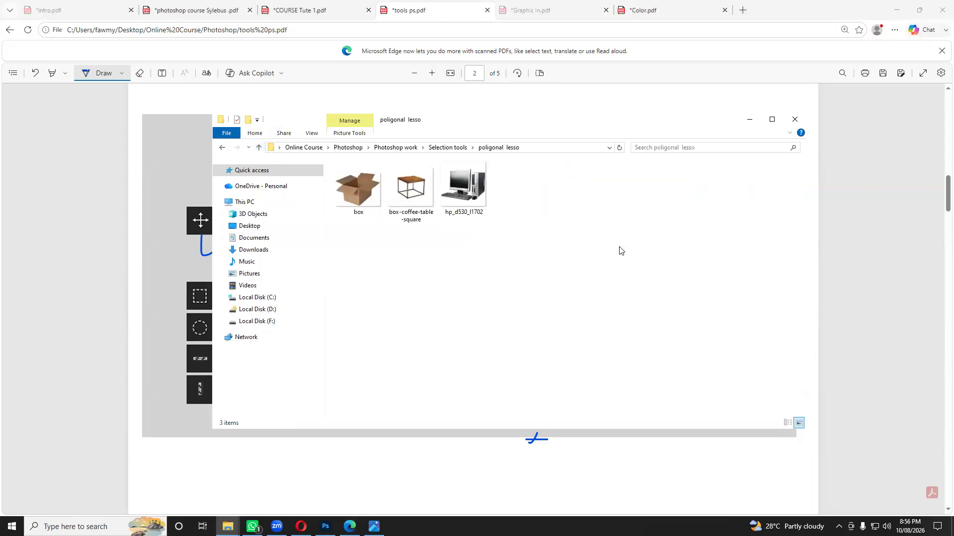
left_click(258, 148)
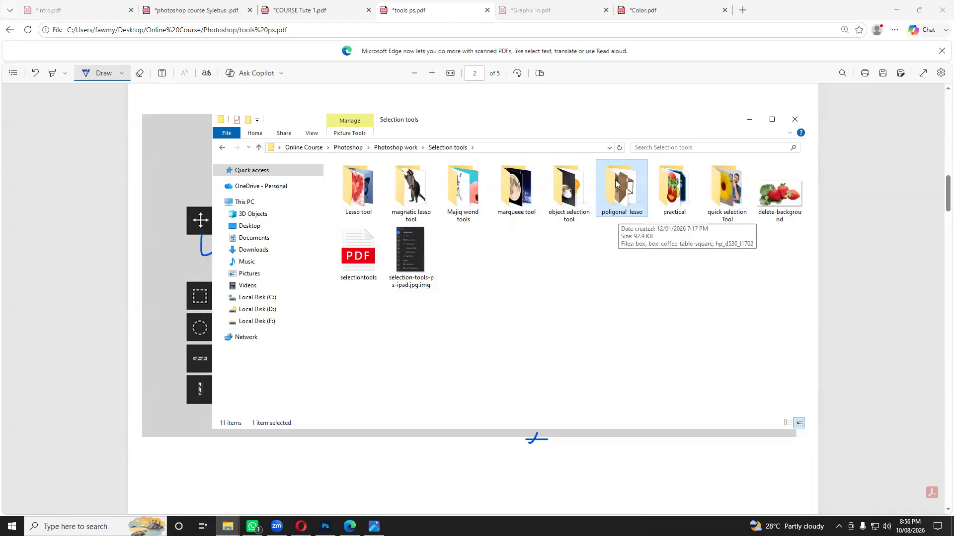
double_click(622, 204)
left_click_drag(355, 190, 459, 32)
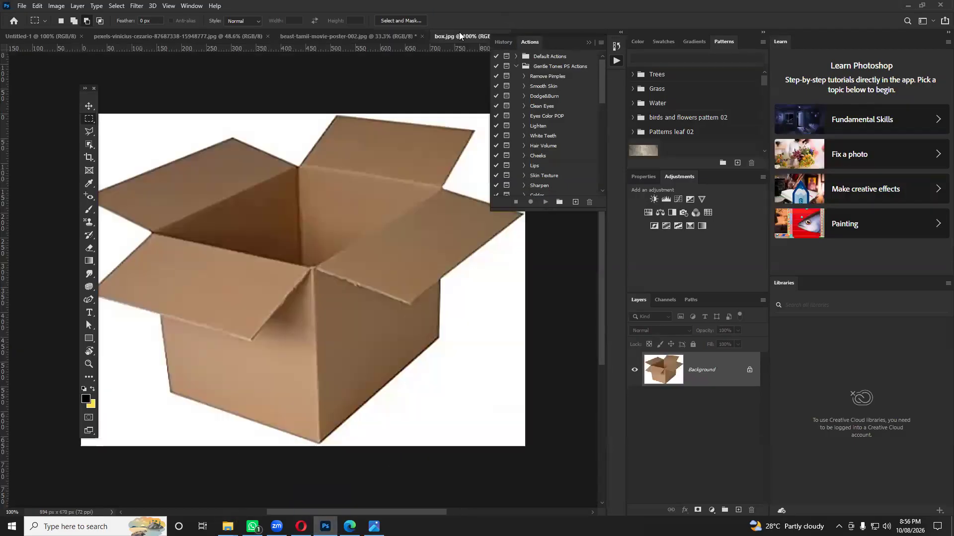
Trace a closed selection around the whole cardboard box, flaps included, corner by corner with the Polygonal Lasso tool.
left_click_drag(89, 131, 125, 144)
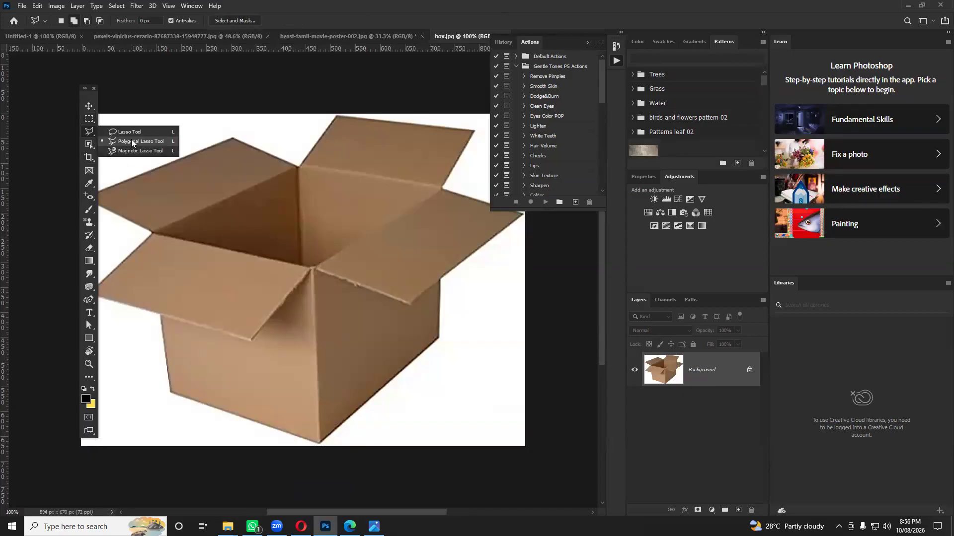
left_click_drag(131, 144, 133, 144)
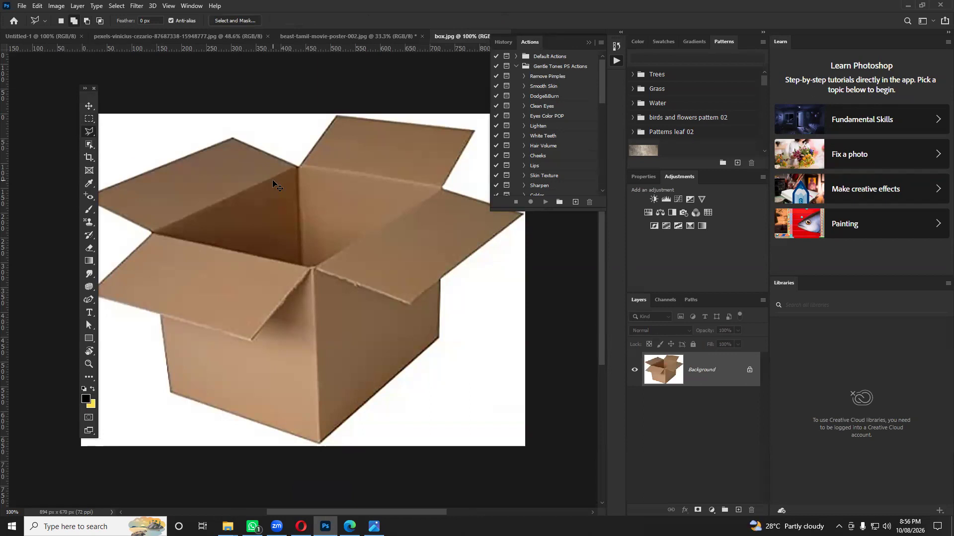
scroll(272, 179, "up", 2)
scroll(272, 180, "down", 3)
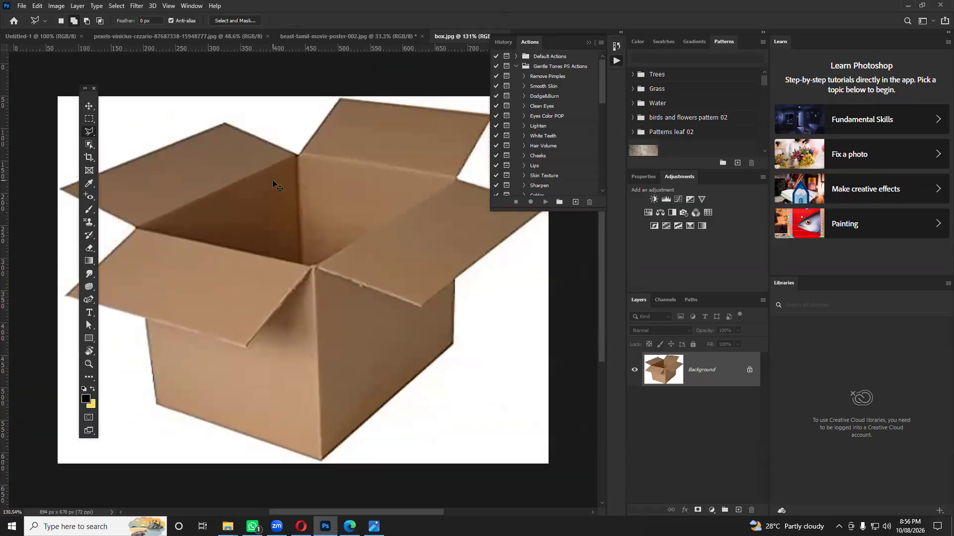
left_click(157, 226)
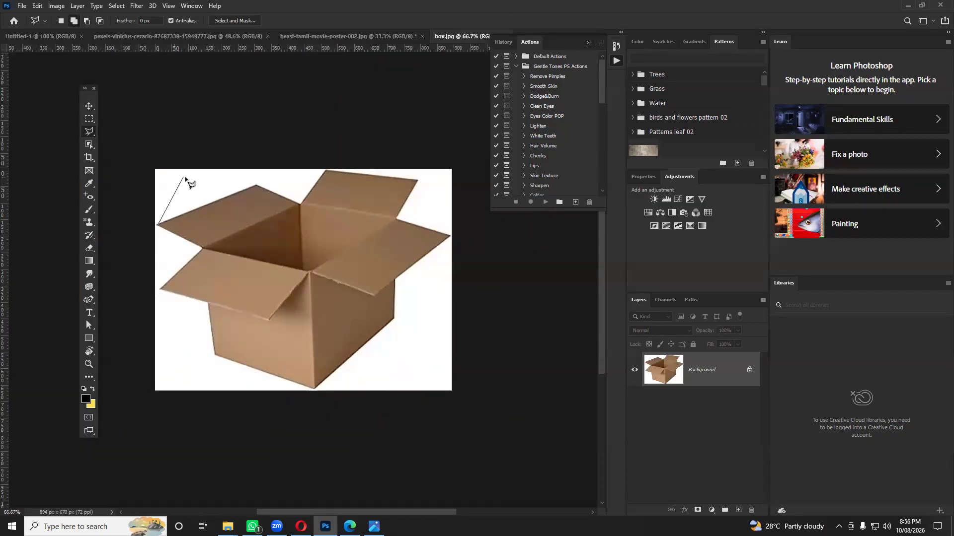
left_click(257, 184)
left_click(300, 205)
left_click(326, 170)
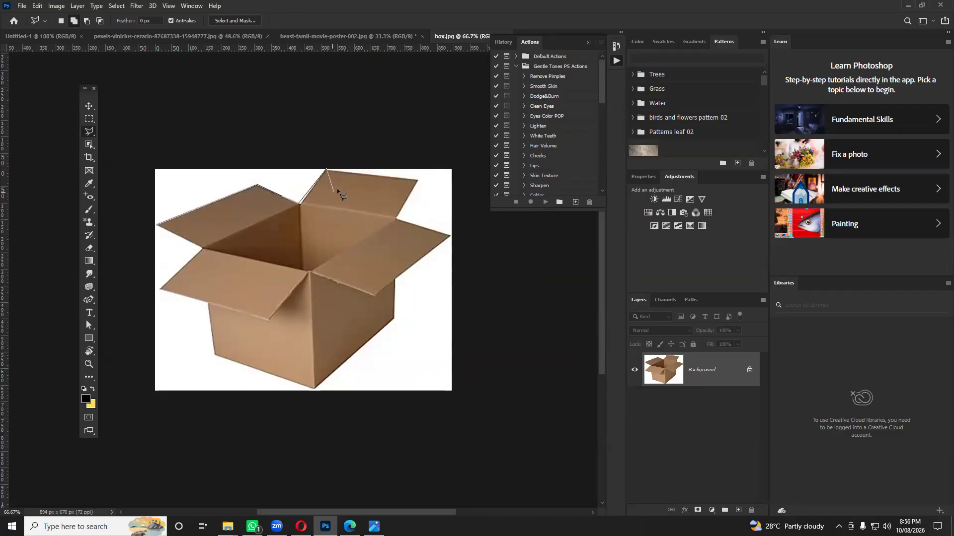
key("BackSpace")
left_click(326, 170)
left_click(417, 179)
left_click(395, 218)
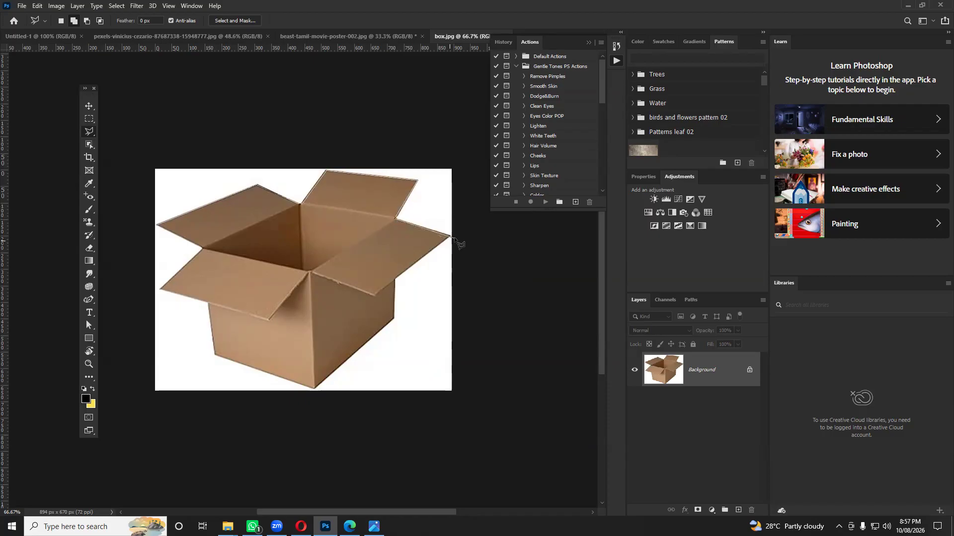
left_click(449, 236)
left_click(394, 279)
left_click(392, 319)
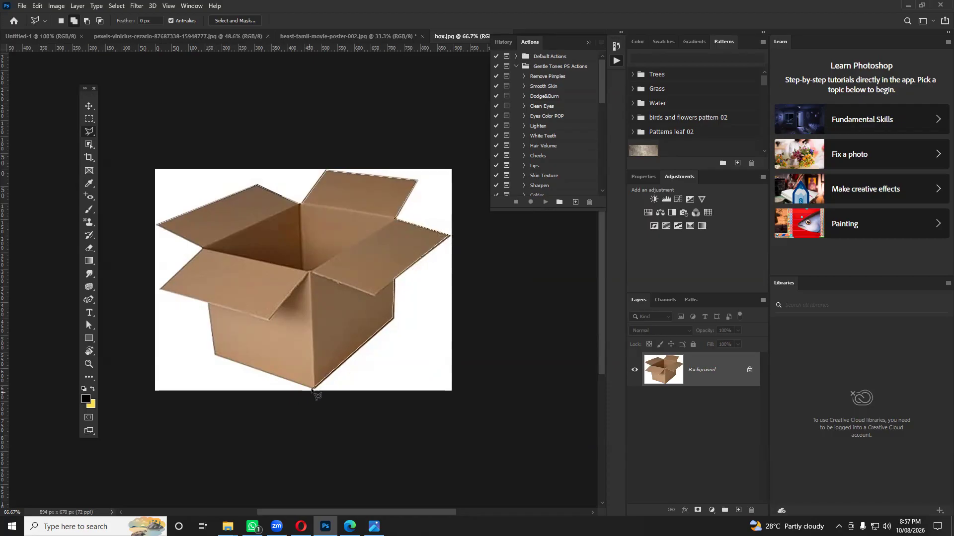
left_click(314, 389)
left_click(214, 356)
left_click(209, 304)
left_click(160, 288)
left_click(202, 248)
left_click(158, 226)
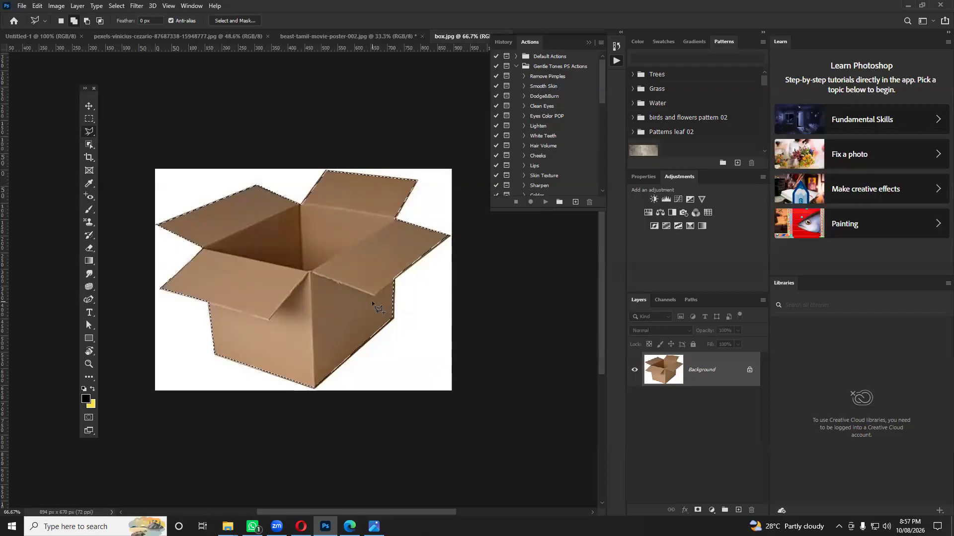
Move the selected box into beast-tamil-movie-poster-002.jpg, scale it to about 500 × 372 px and place it above the end of the Beast title.
key("v")
left_click_drag(304, 224, 387, 354)
left_click_drag(390, 319, 343, 370)
left_click_drag(293, 387, 373, 340)
key("Return")
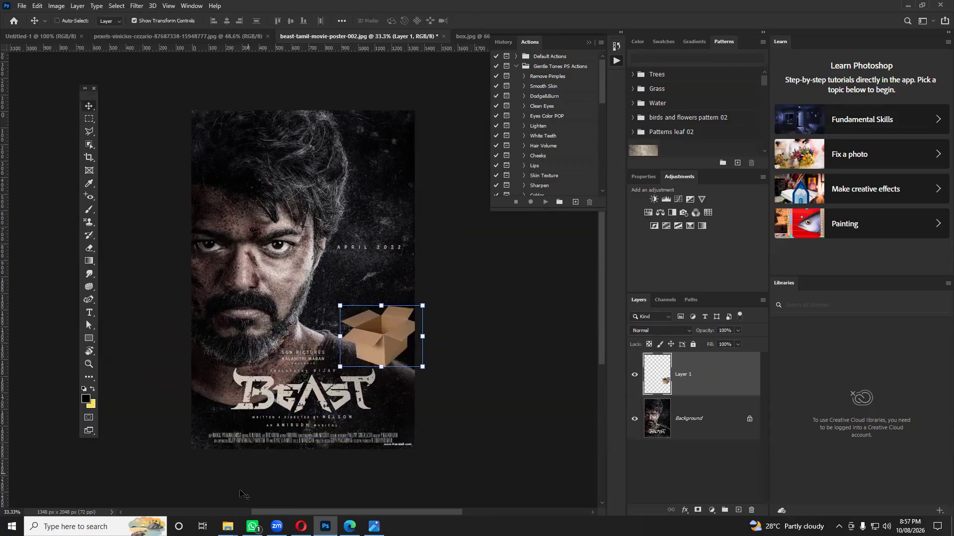
Switch to File Explorer and look through the sample images in the quick selection Tool folder.
mouse_move(228, 527)
left_click(280, 476)
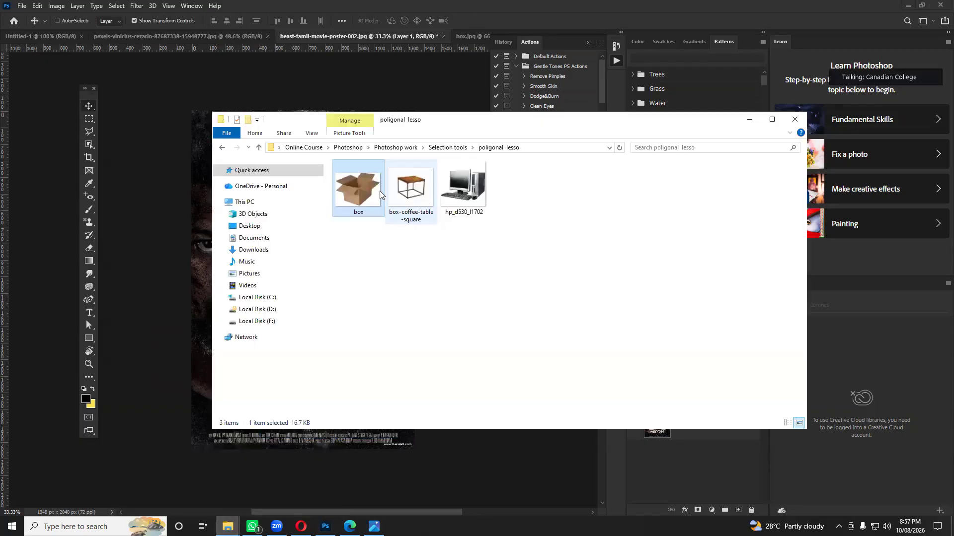
left_click(258, 148)
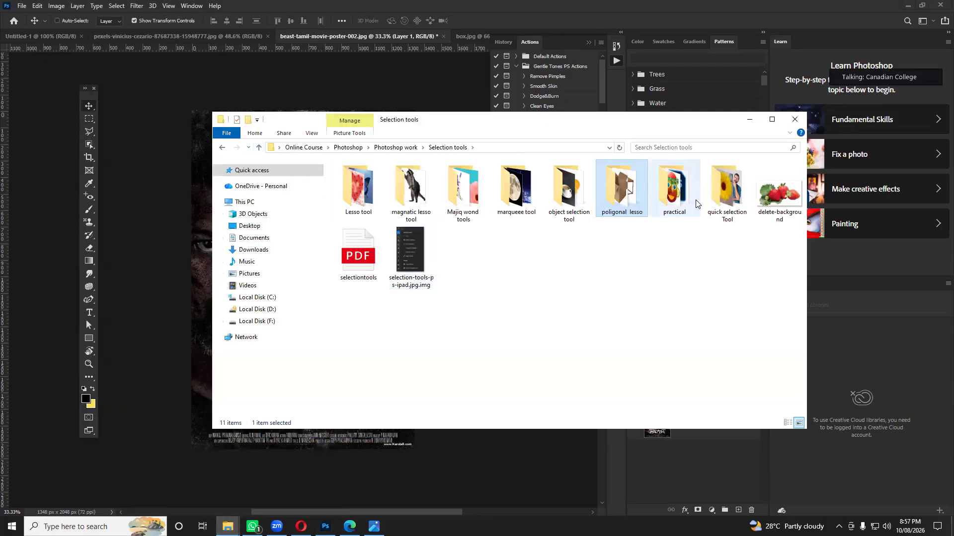
double_click(732, 209)
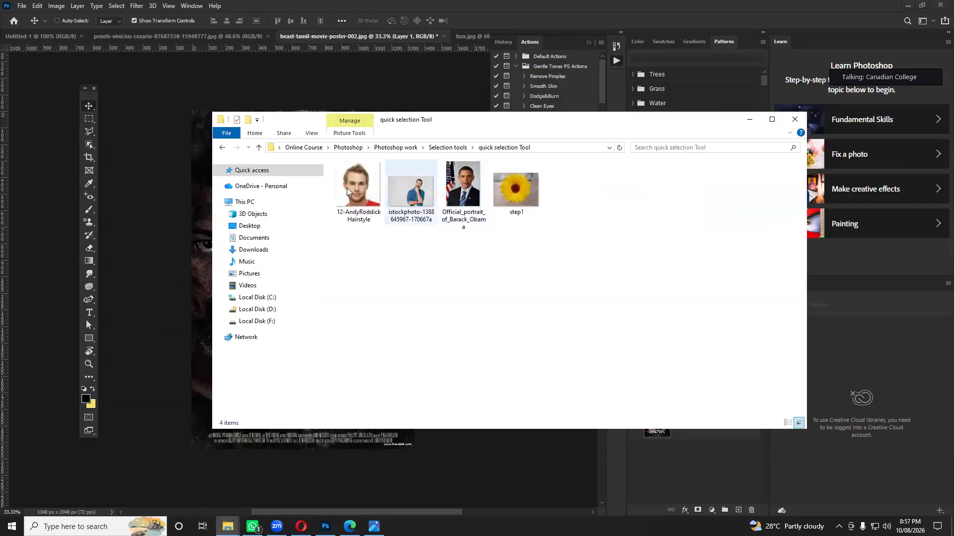
left_click(259, 149)
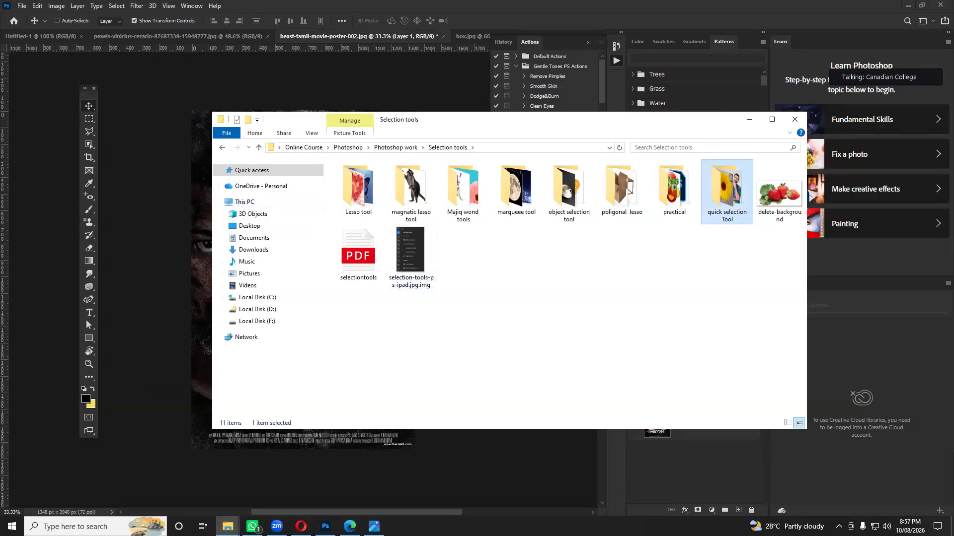
Switch to Edge and underline "Tools And Practical" in the Lesson 04 navigation line of the course syllabus PDF.
left_click(350, 526)
left_click_drag(413, 418, 454, 408)
left_click(201, 12)
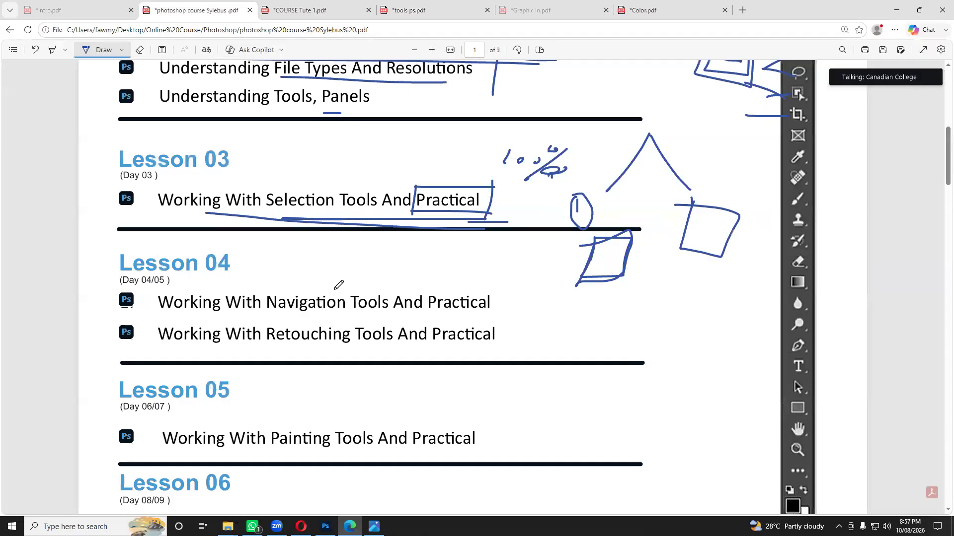
left_click_drag(340, 320, 464, 320)
scroll(468, 316, "down", 1)
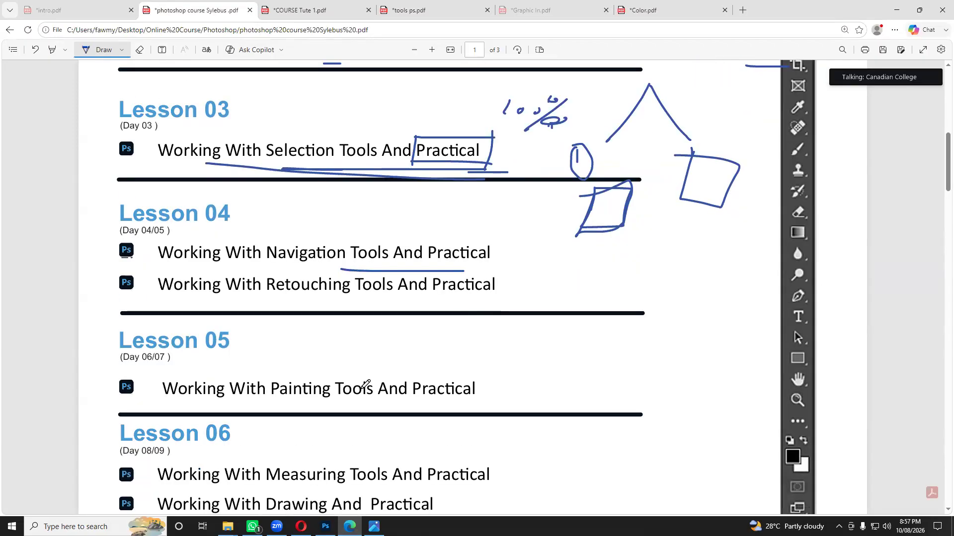
Switch to Photoshop and zoom in on the face in the movie poster with the Zoom tool.
key("alt+Tab")
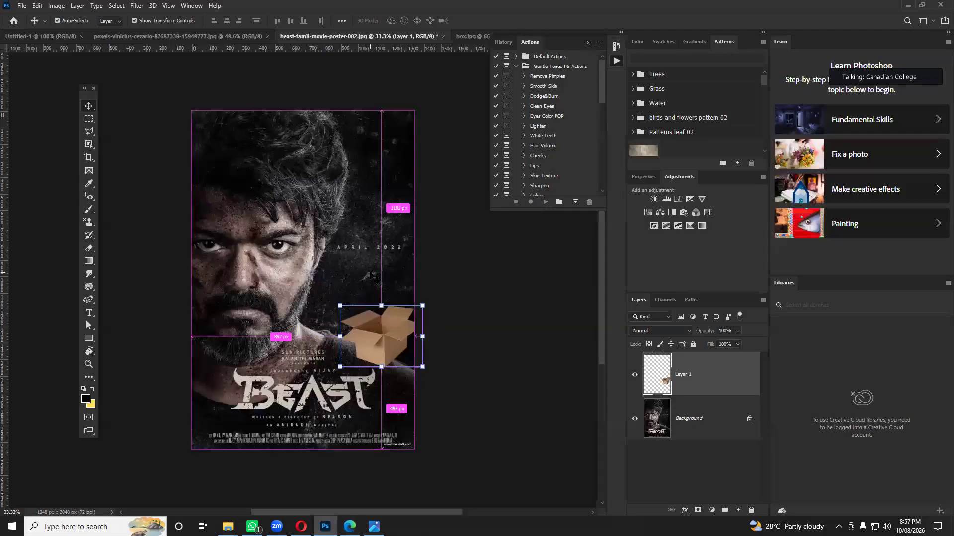
key("z")
left_click_drag(330, 256, 362, 269)
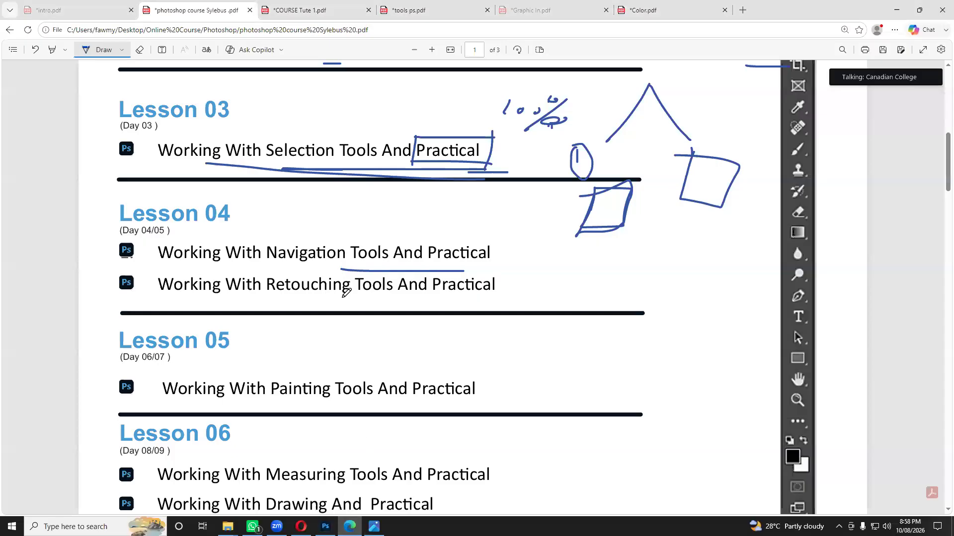
Switch to Edge and underline "With Retouching Tools And Practical" under Lesson 04 of the syllabus.
left_click(350, 526)
left_click_drag(227, 300, 478, 300)
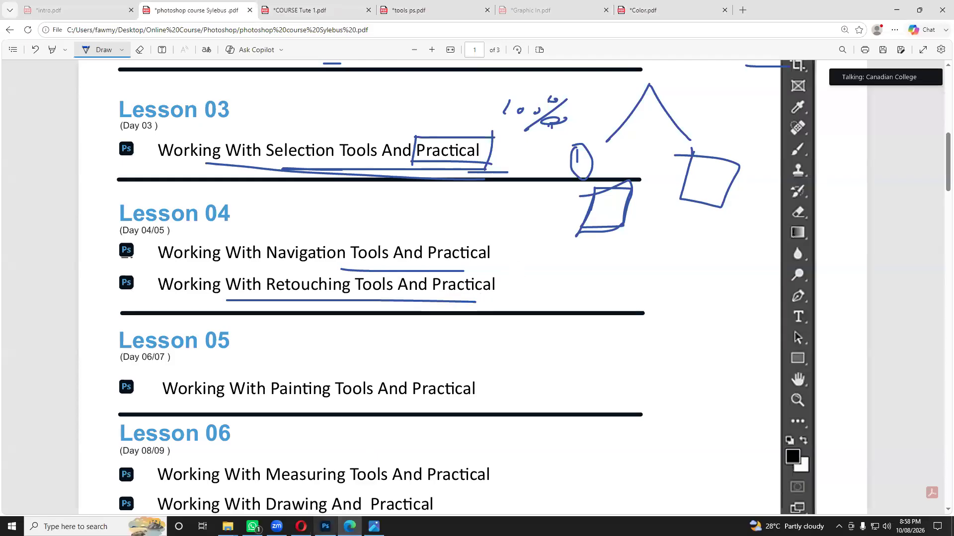
left_click(350, 526)
left_click(350, 526)
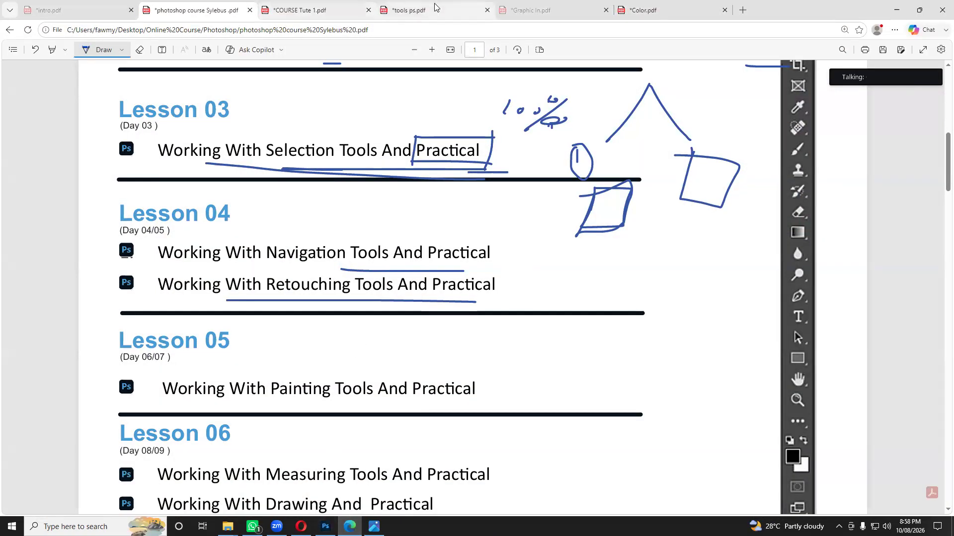
Open the tools ps.pdf document at its Retouching Tools page and underline the page heading.
left_click(649, 9)
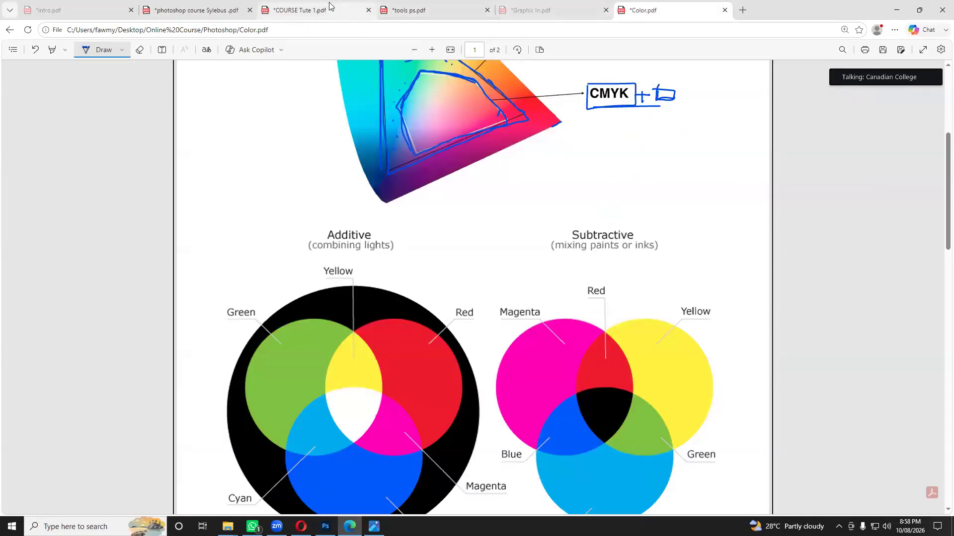
left_click(417, 9)
scroll(497, 269, "down", 5)
scroll(498, 268, "down", 12)
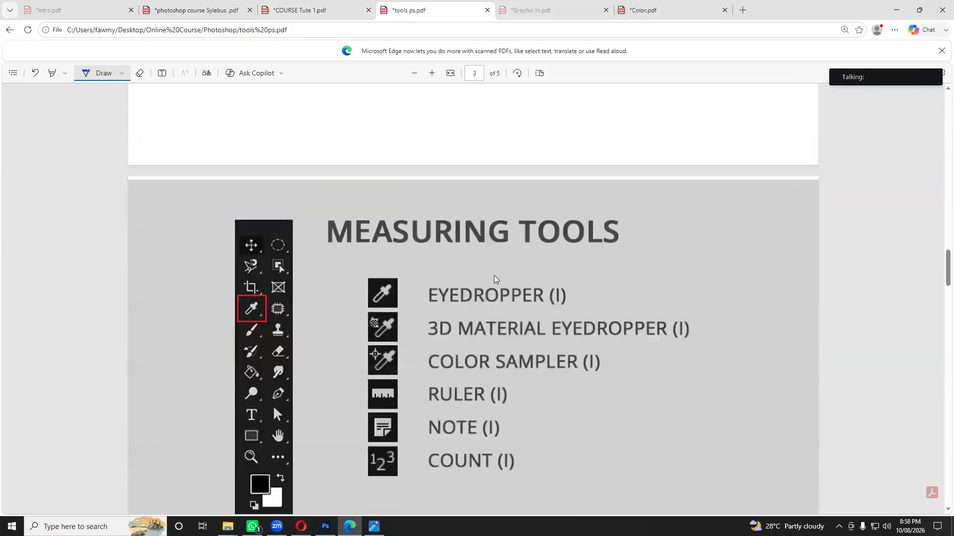
scroll(497, 272, "down", 12)
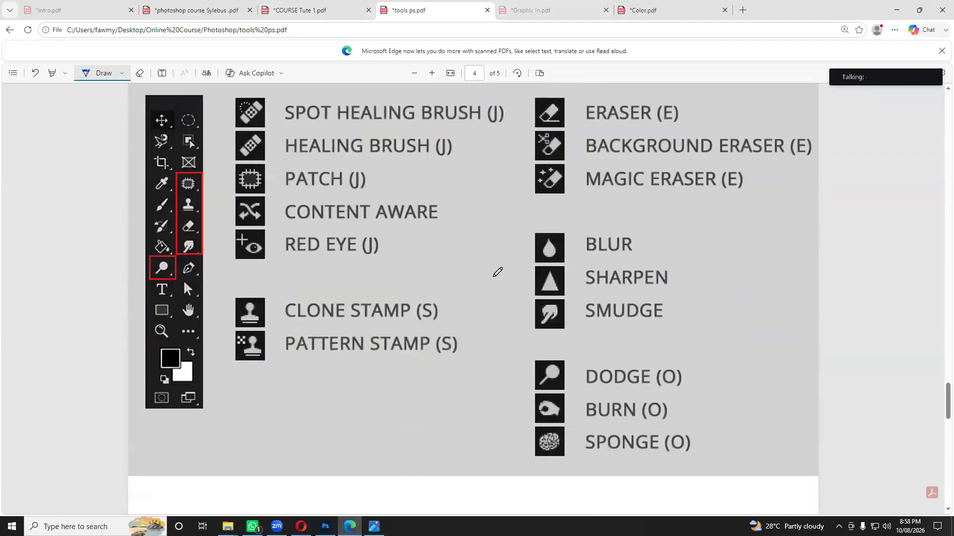
scroll(497, 272, "up", 2)
left_click_drag(309, 182, 634, 180)
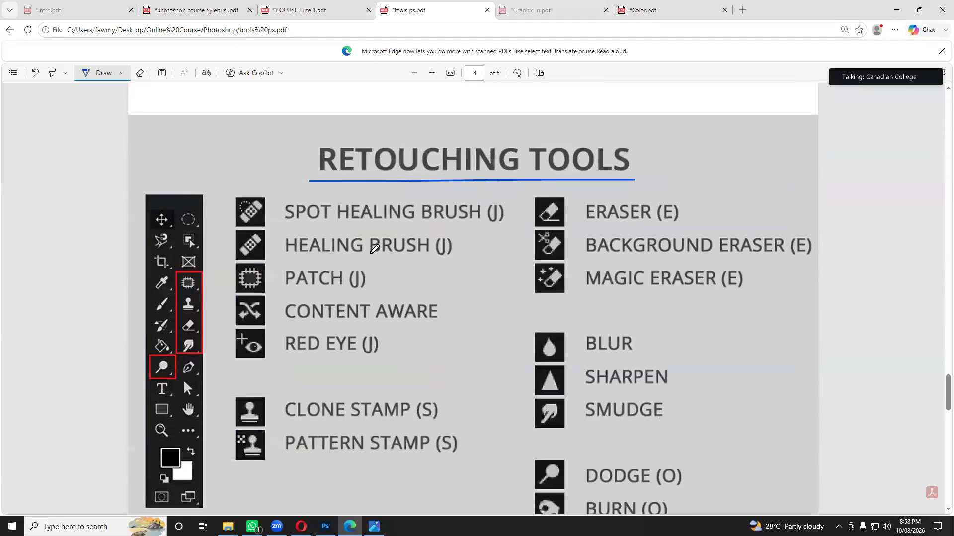
Mark the Spot Healing Brush and Healing Brush icons with pen strokes and underline the Spot Healing Brush name.
scroll(456, 265, "down", 2)
scroll(454, 268, "up", 1)
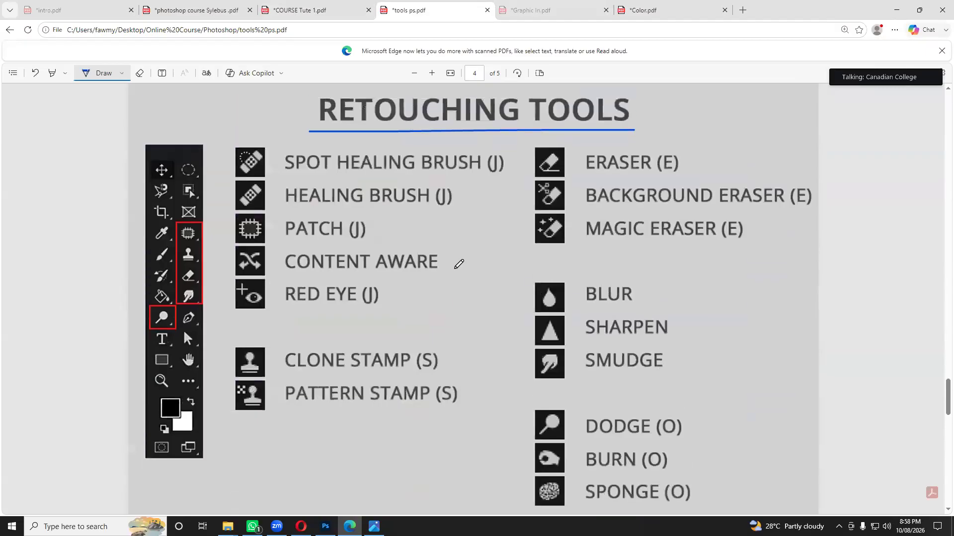
left_click_drag(228, 174, 272, 147)
left_click_drag(257, 198, 293, 186)
left_click_drag(285, 177, 472, 177)
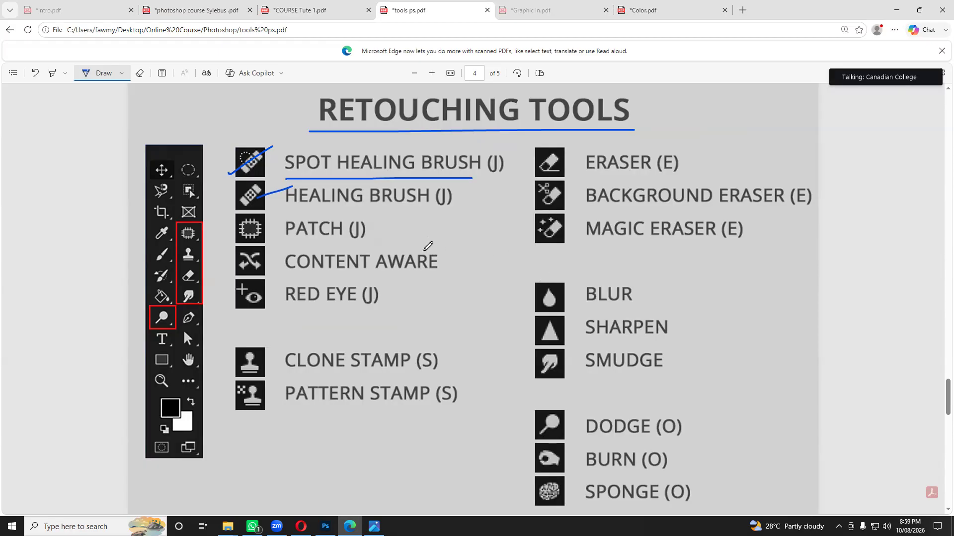
left_click_drag(320, 174, 397, 174)
Switch to Photoshop and change the workspace to PS 31.
left_click(325, 526)
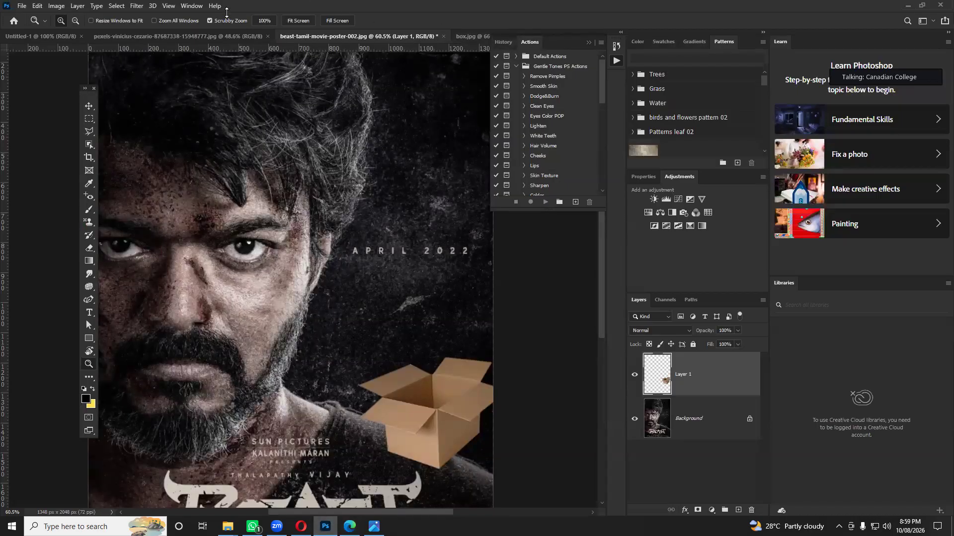
left_click(192, 6)
mouse_move(198, 25)
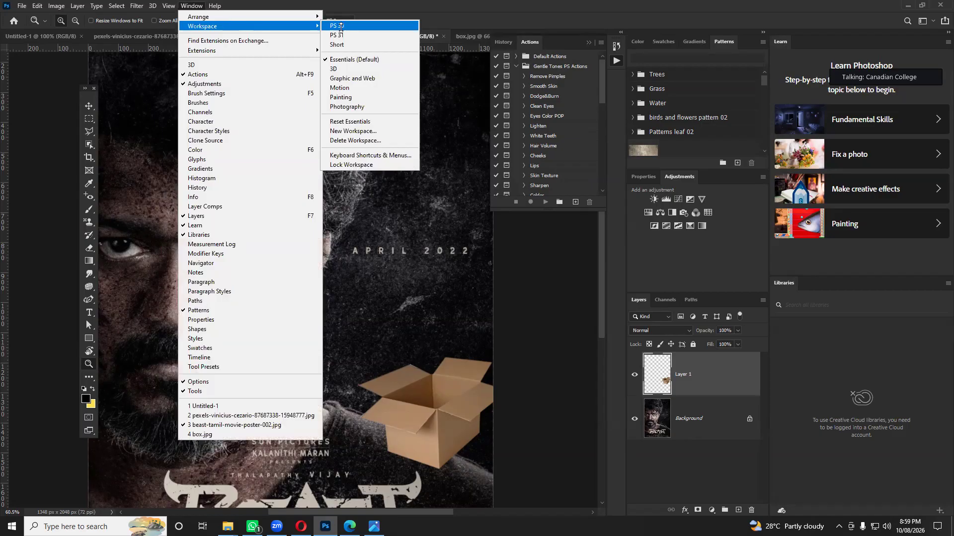
left_click(339, 35)
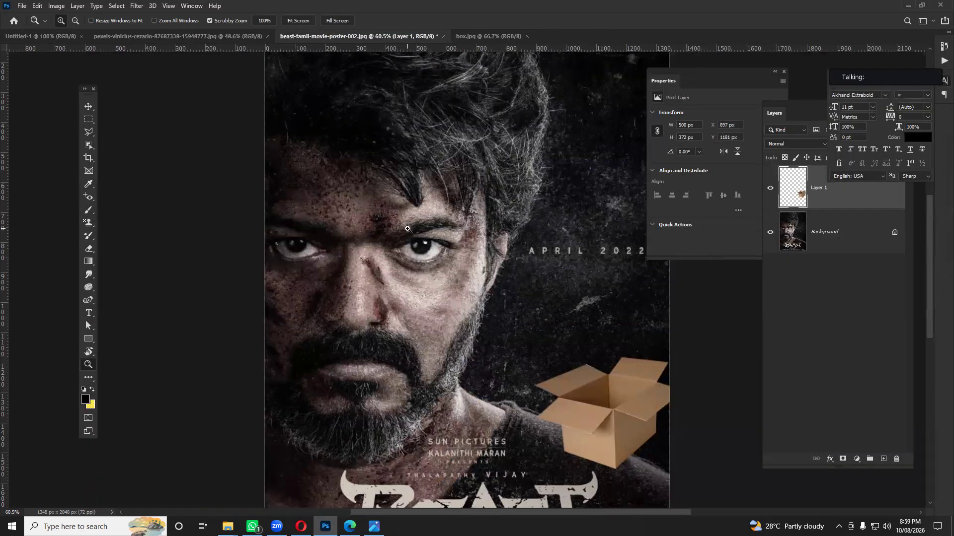
Close box.jpg and the beast-tamil-movie-poster-002.jpg document without saving its changes.
left_click(483, 34)
left_click(527, 35)
left_click(443, 36)
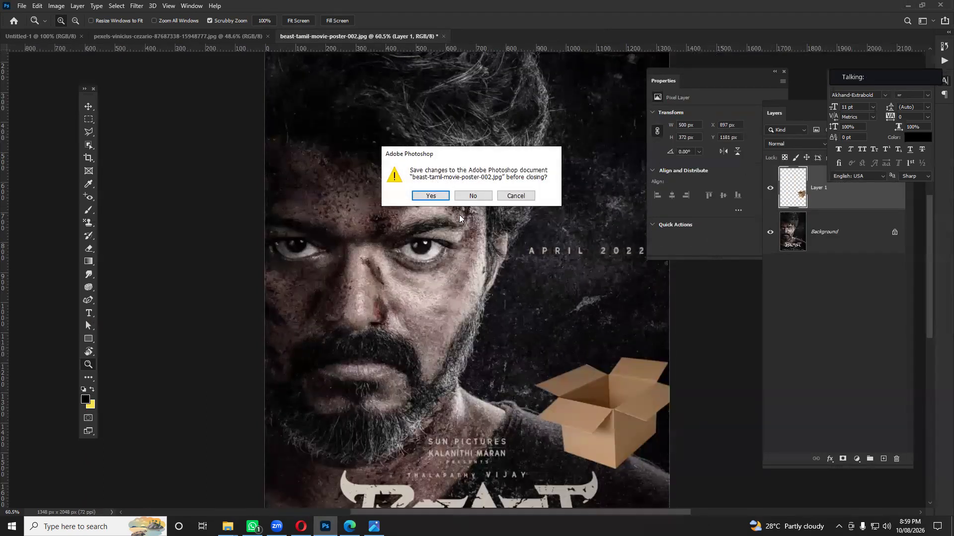
left_click(470, 197)
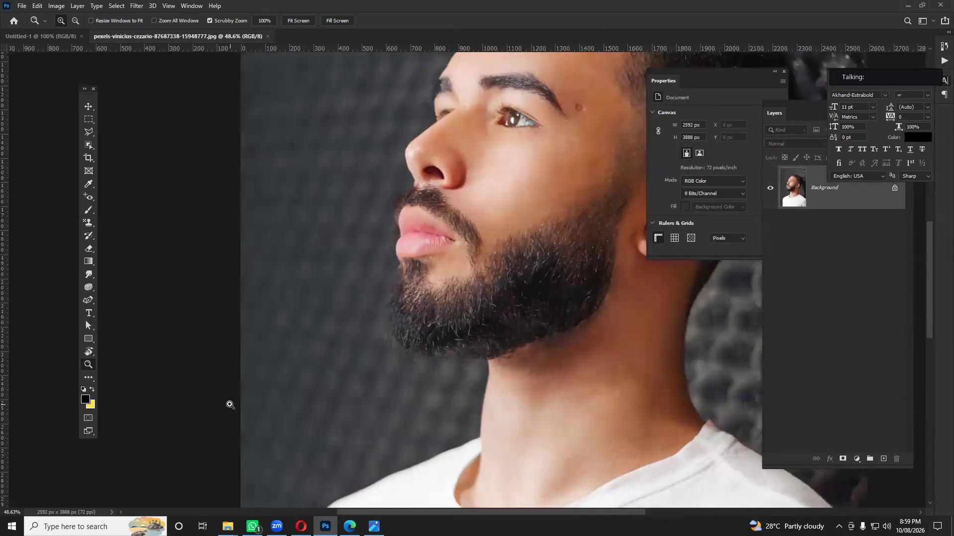
Open 1213 copy.jpg in Photoshop as a new document from the Spot healing brush folder inside Retouching Tools.
mouse_move(227, 526)
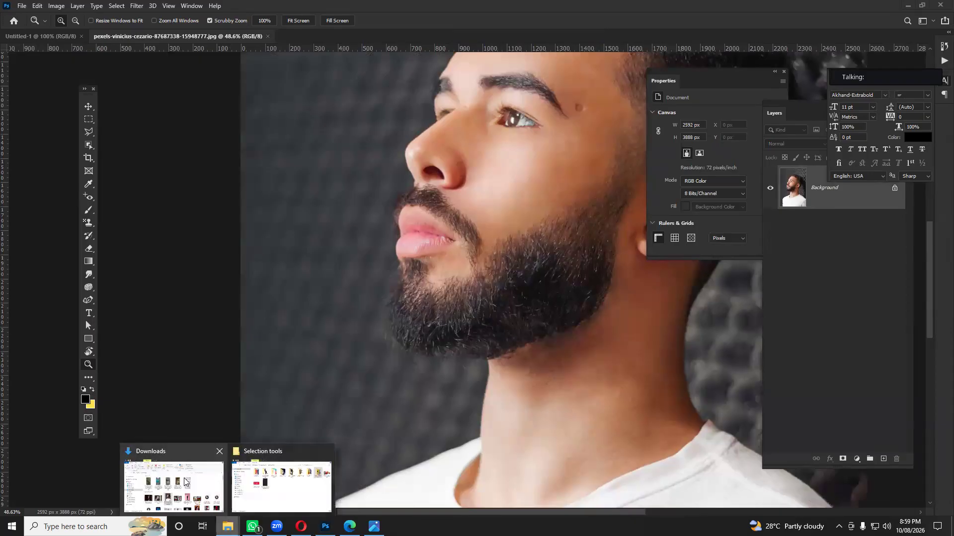
left_click(281, 485)
left_click(258, 147)
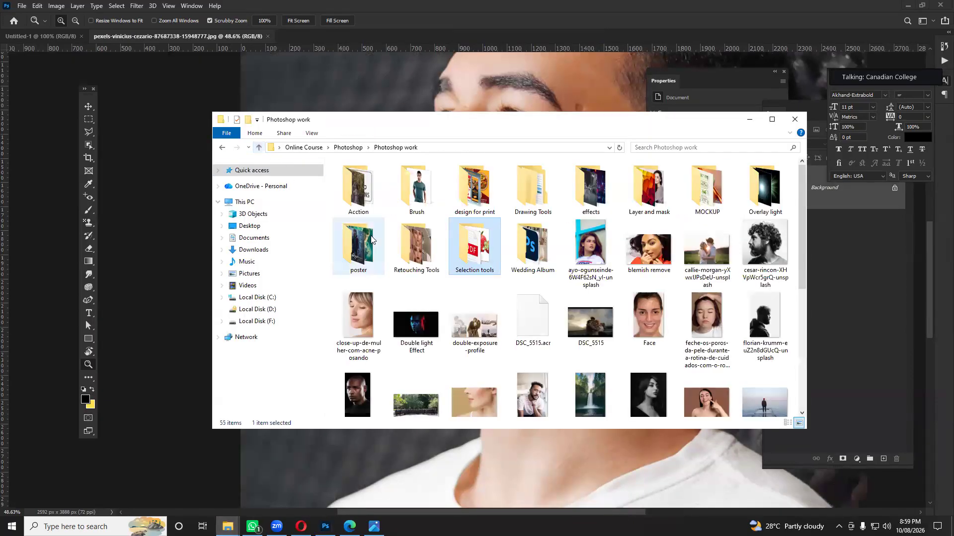
double_click(420, 256)
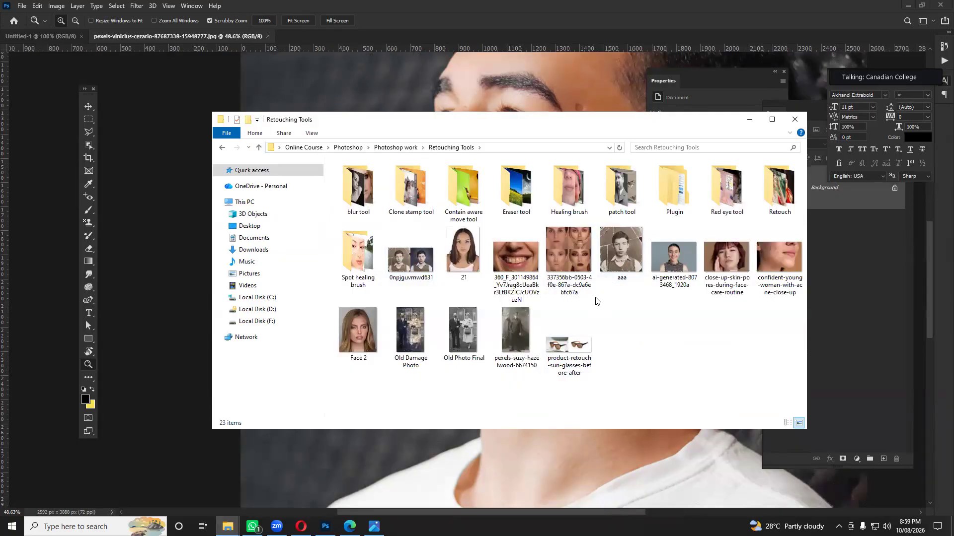
left_click(356, 244)
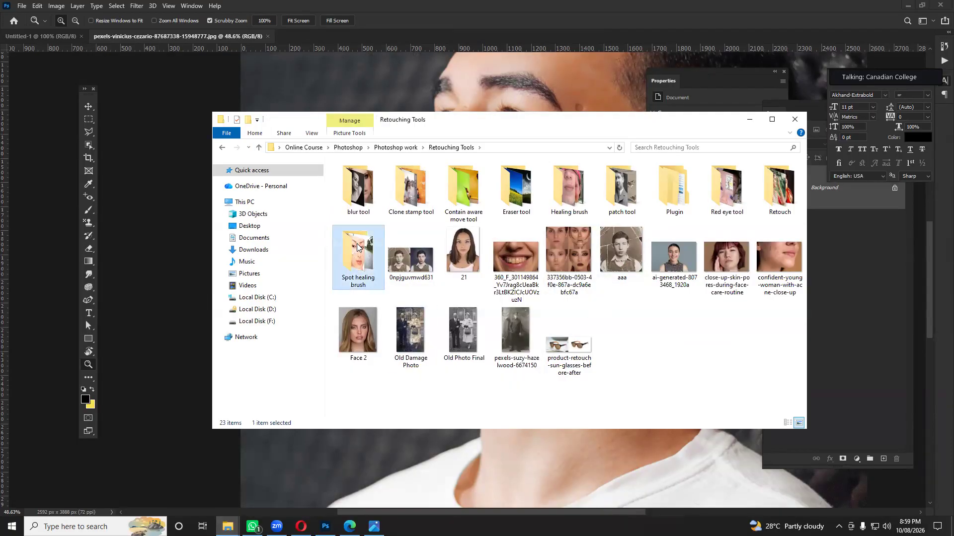
left_click(364, 196)
left_click(411, 191)
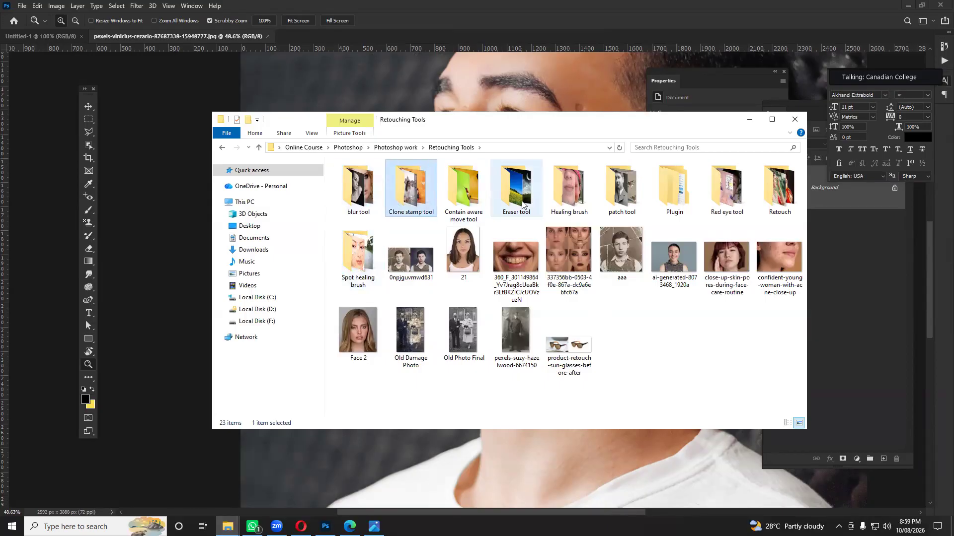
double_click(352, 246)
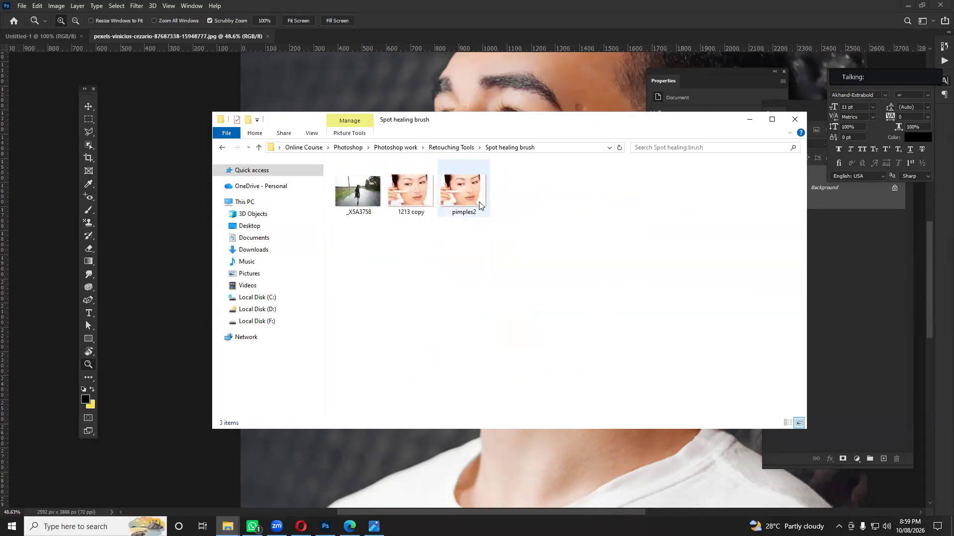
left_click_drag(417, 192, 437, 32)
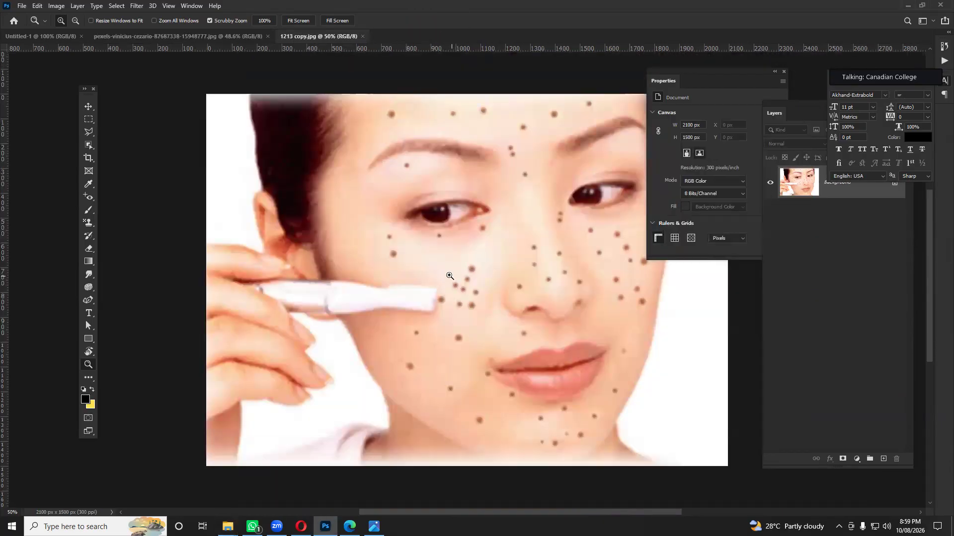
Remove the dark spots beside the eye and the cluster near the white pen tip with the Spot Healing Brush.
left_click_drag(88, 197, 149, 200)
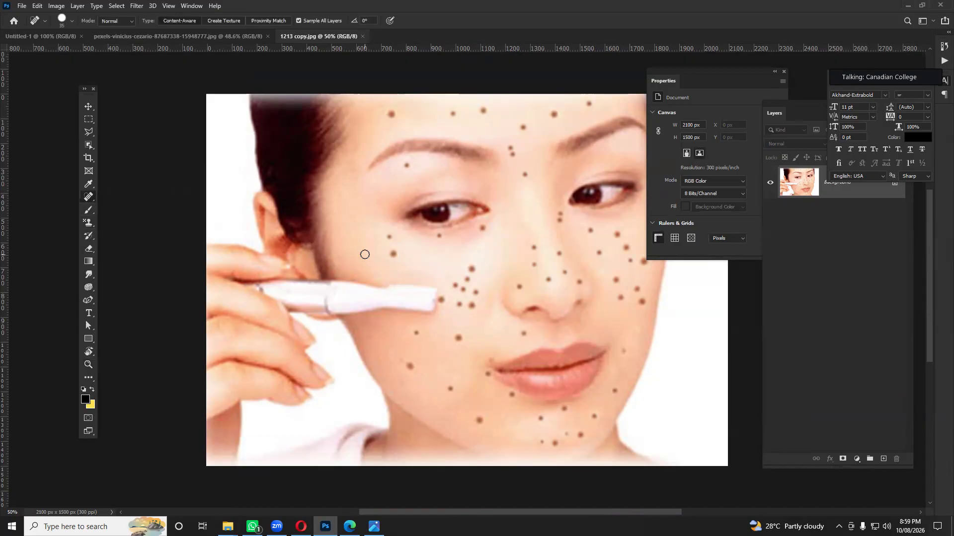
left_click(394, 254)
left_click(388, 236)
left_click(472, 269)
left_click(468, 279)
left_click(475, 292)
left_click(472, 305)
left_click(459, 303)
left_click(465, 291)
left_click(454, 284)
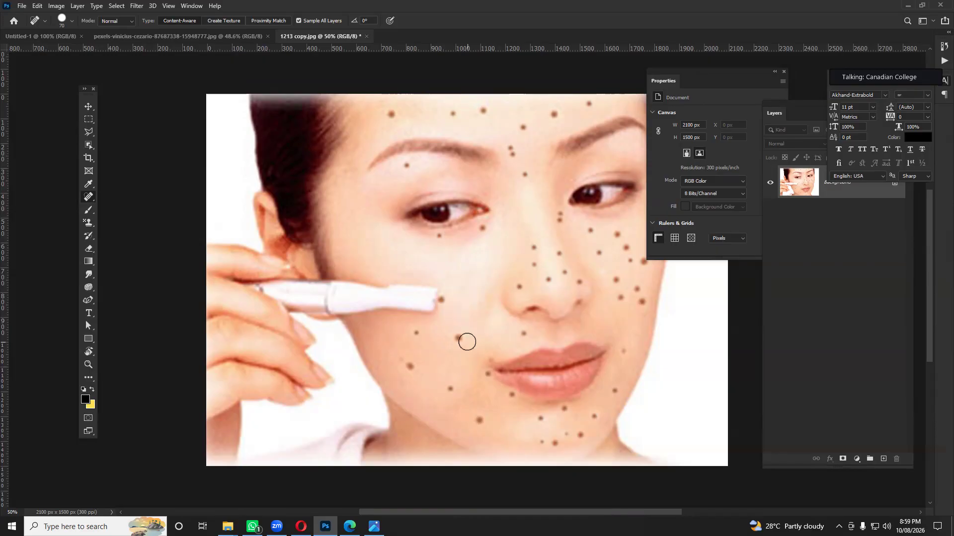
Heal the remaining dark spots on the lower cheek and jaw below the pen.
left_click(458, 338)
left_click(418, 331)
left_click(411, 367)
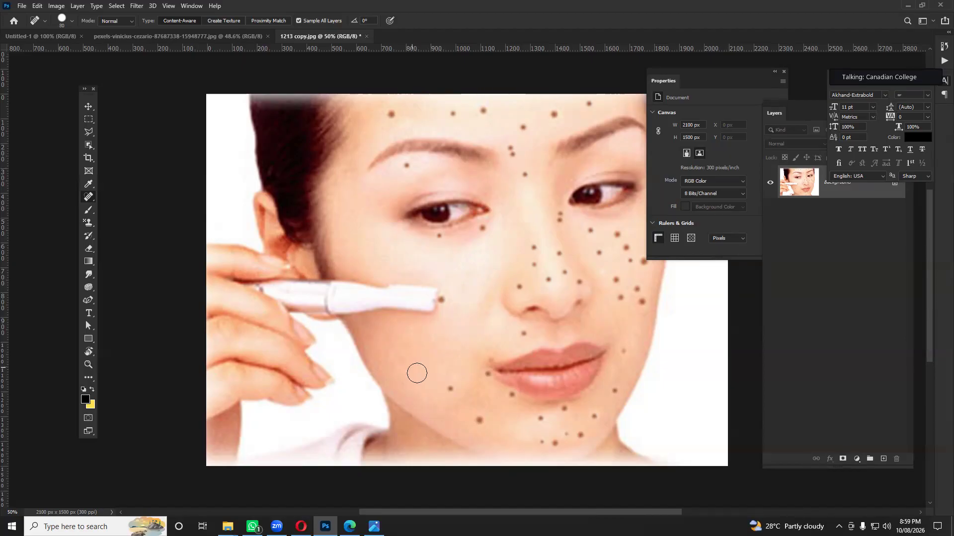
left_click(450, 390)
left_click(480, 421)
Try healing the whole spot cluster on the opposite cheek in one stroke with a 400 px brush.
mouse_move(635, 298)
left_mouse_down()
mouse_move(486, 320)
mouse_move(497, 324)
left_mouse_up()
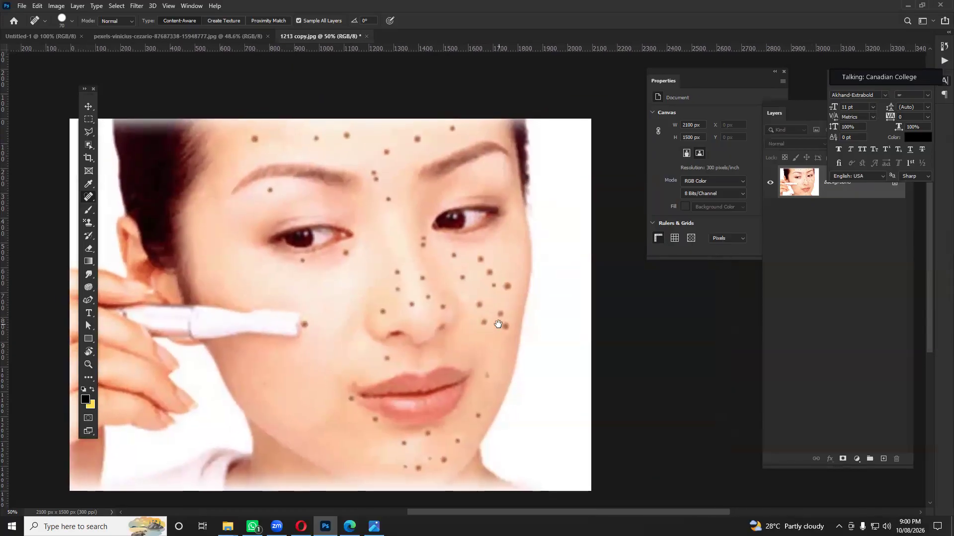
key("bracketright")
key("bracketright")
key("bracketright")
key("bracketright")
key("bracketright")
key("bracketright")
key("bracketright")
key("bracketright")
key("bracketright")
key("bracketright")
key("bracketleft")
key("bracketleft")
key("bracketleft")
key("bracketright")
left_click(491, 292)
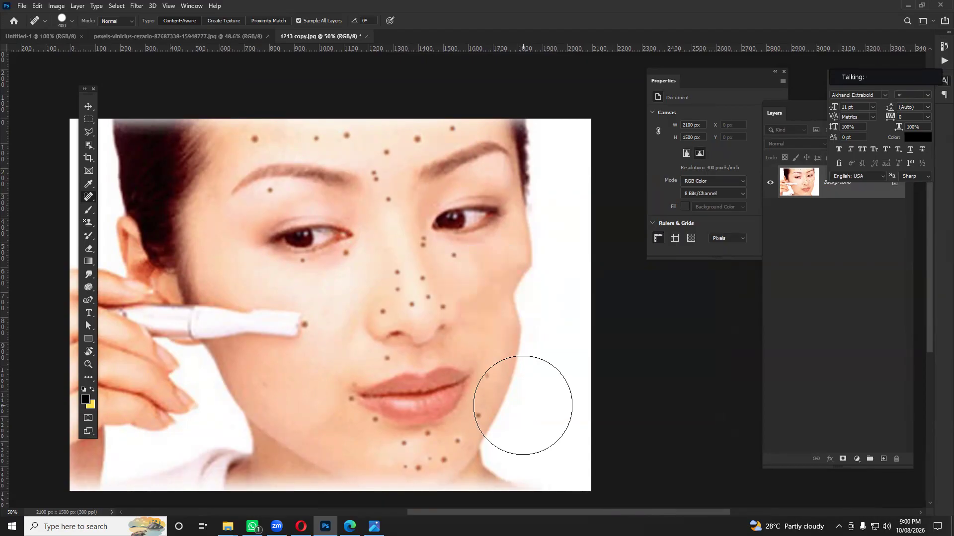
key("ctrl+z")
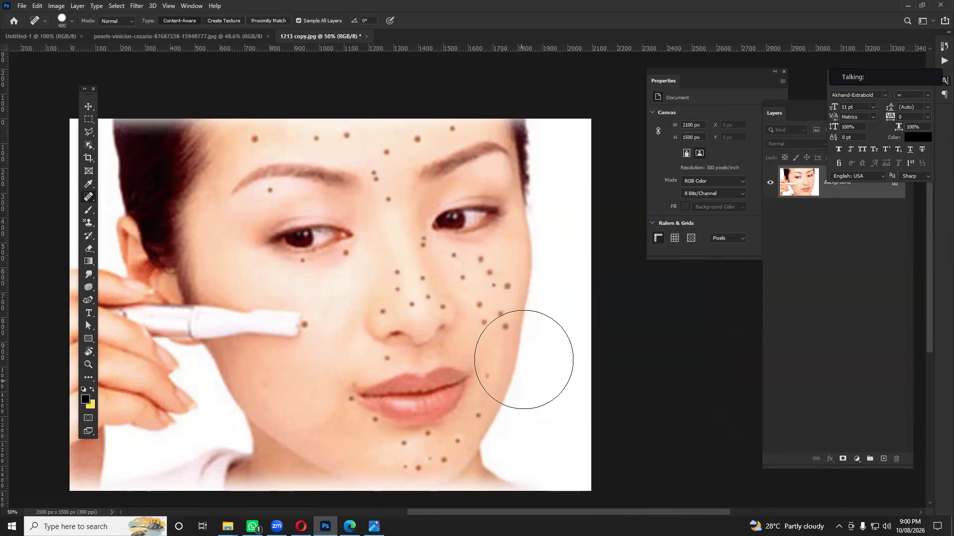
Reduce the brush to 80 px and heal the spots along the outer part of that cheek one by one.
key("bracketleft")
key("bracketleft")
key("bracketleft")
key("bracketleft")
key("bracketleft")
key("bracketleft")
key("bracketleft")
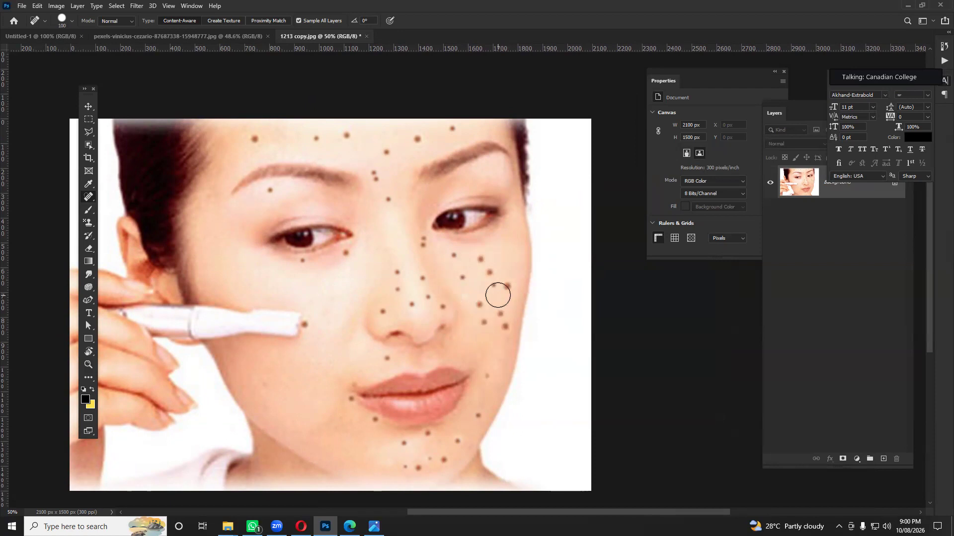
key("bracketleft")
key("bracketleft")
left_click(507, 287)
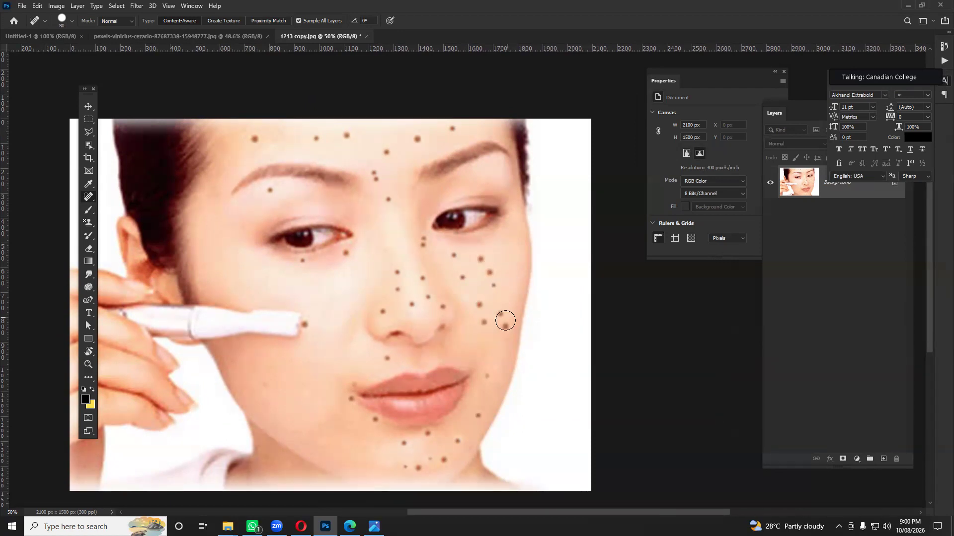
left_click(507, 328)
left_click(501, 315)
left_click(484, 322)
left_click(480, 304)
left_click(493, 284)
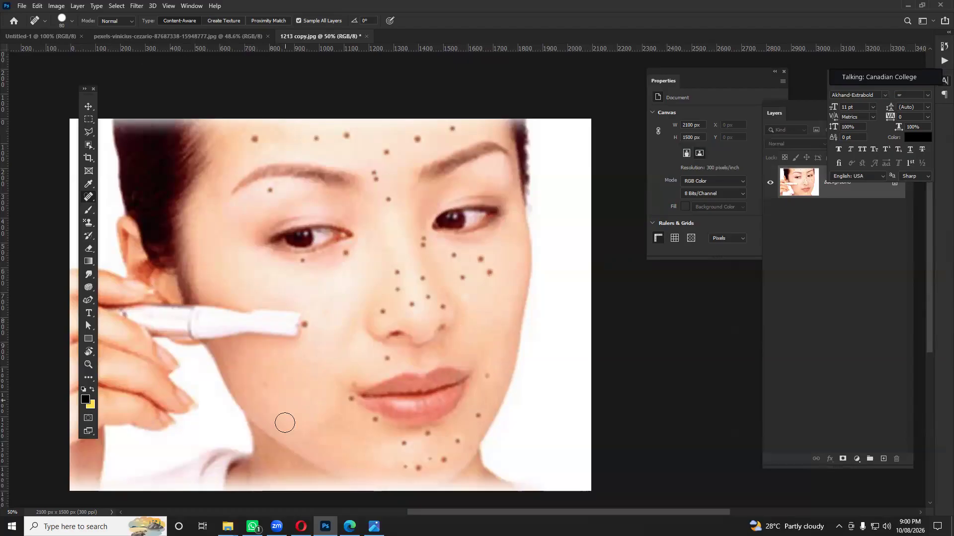
Open _X5A3758.jpg from the Spot healing brush folder as a new Photoshop document.
mouse_move(227, 526)
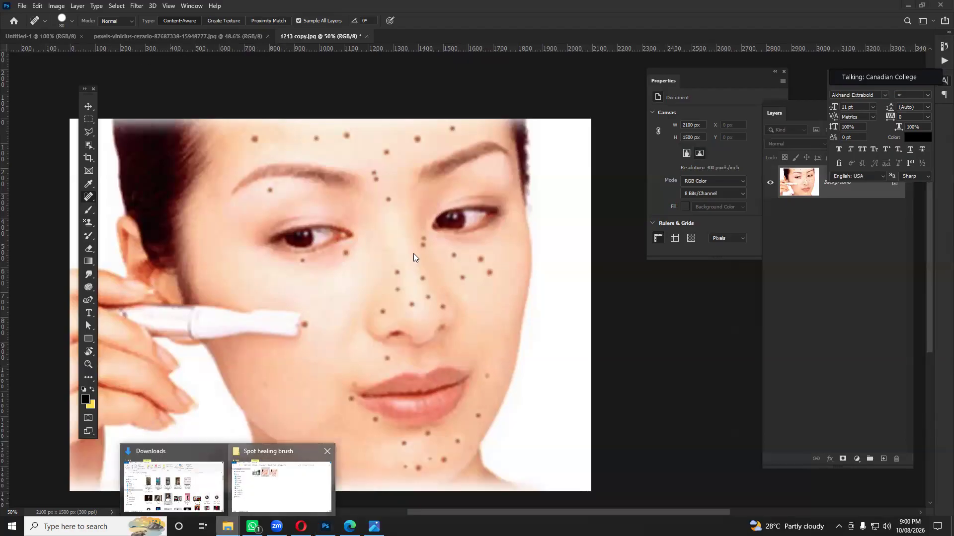
left_click(296, 484)
left_click_drag(364, 196, 561, 33)
left_click(470, 211)
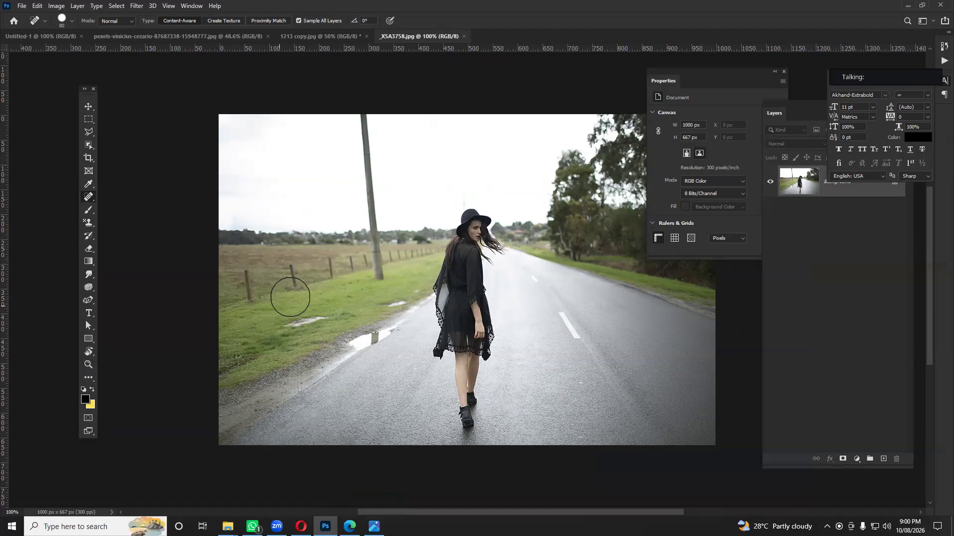
Collapse the Character panel and add an empty layer above the Background for retouching with the Spot Healing Brush.
right_click(88, 197)
left_click(111, 196)
left_click(927, 72)
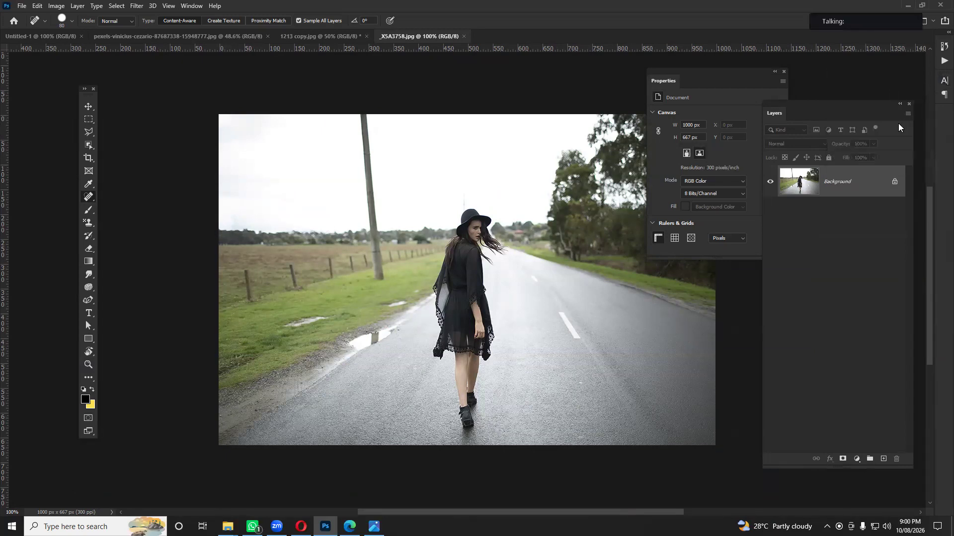
left_click(882, 459)
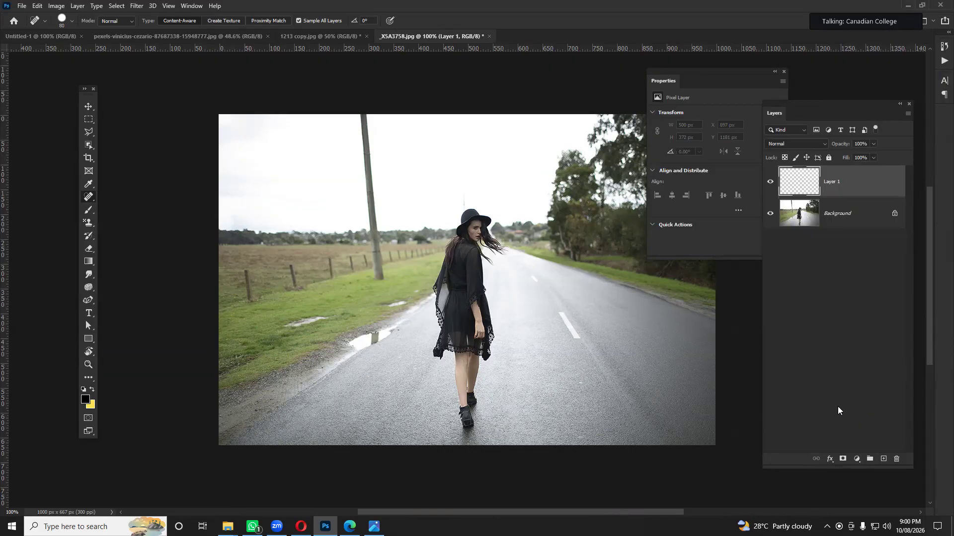
right_click(86, 199)
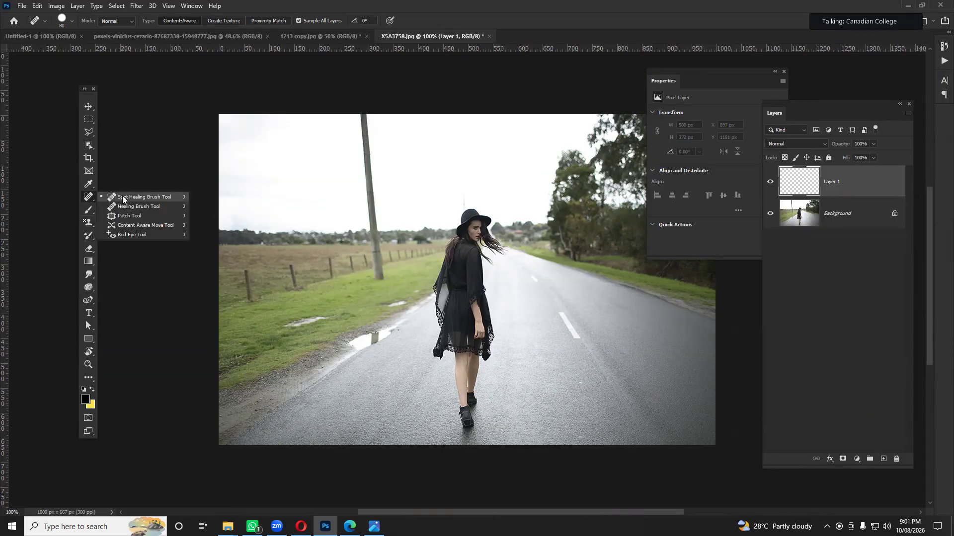
left_click(124, 197)
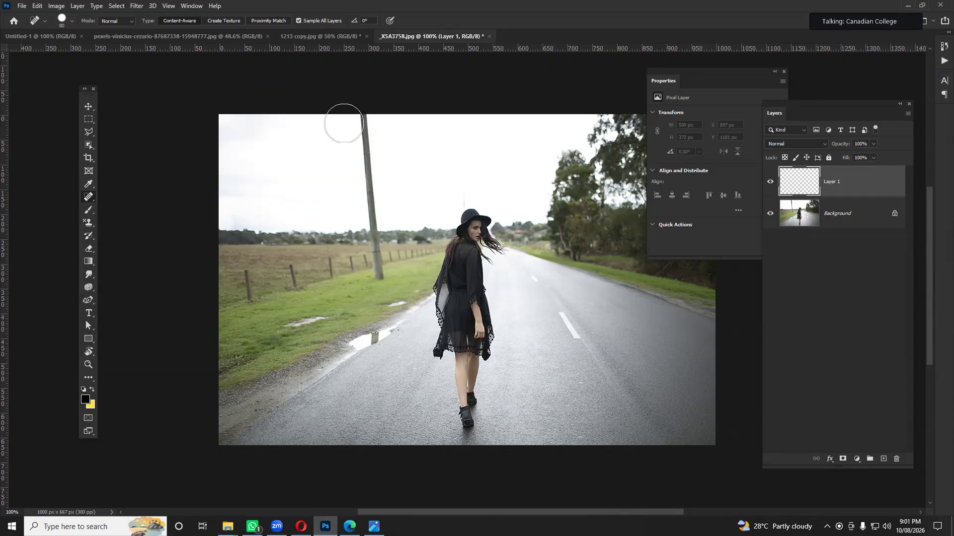
Reduce the brush to 35 px and remove the fence posts and the tall utility pole from the roadside.
key("bracketleft")
key("bracketleft")
key("bracketleft")
key("bracketleft")
key("bracketleft")
left_click_drag(246, 272, 247, 304)
left_click_drag(289, 265, 292, 287)
mouse_move(332, 256)
left_mouse_down()
mouse_move(333, 277)
mouse_move(358, 259)
mouse_move(435, 250)
mouse_move(362, 257)
left_mouse_up()
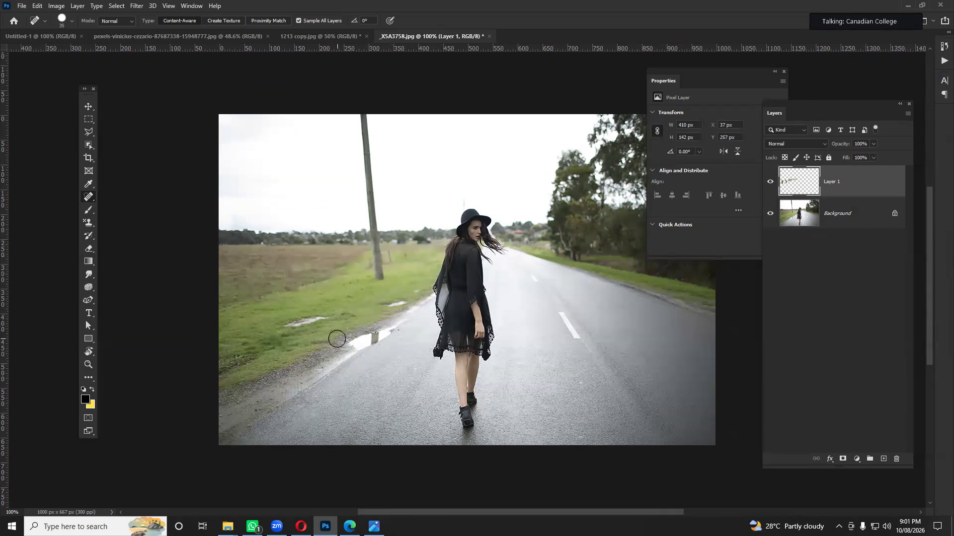
scroll(359, 265, "up", 2)
mouse_move(360, 141)
left_mouse_down()
mouse_move(375, 201)
mouse_move(373, 213)
mouse_move(366, 191)
mouse_move(377, 301)
left_mouse_up()
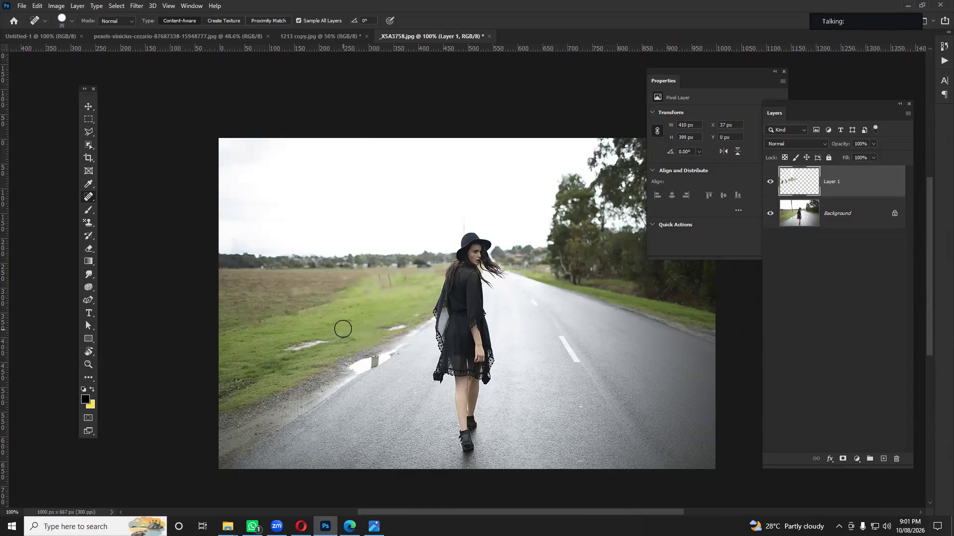
Heal away the puddles on the grass and road edge and the leftover fence marks in the field.
scroll(364, 271, "down", 1)
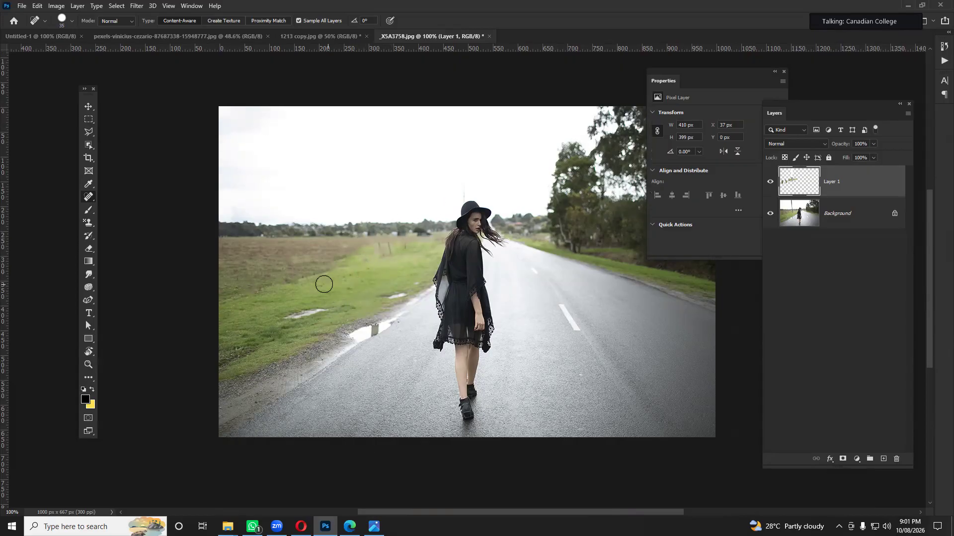
left_click_drag(312, 306, 287, 323)
mouse_move(377, 298)
left_mouse_down()
mouse_move(380, 321)
mouse_move(326, 353)
left_mouse_up()
left_click_drag(387, 320, 363, 338)
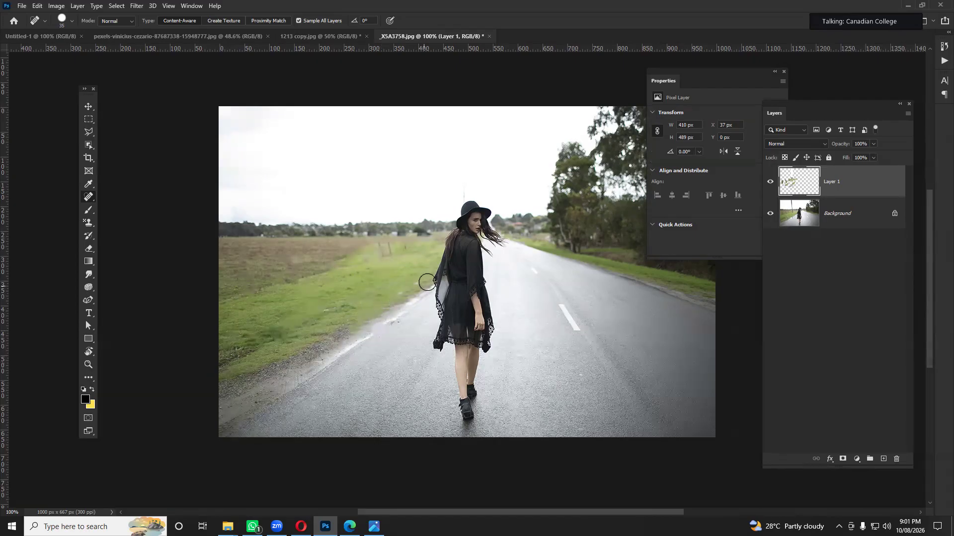
left_click_drag(409, 240, 374, 248)
Paint over the woman on the road to remove her, and heal the leftover fragments and thin mast on the horizon.
mouse_move(466, 211)
left_mouse_down()
mouse_move(493, 231)
mouse_move(462, 215)
mouse_move(436, 273)
mouse_move(467, 238)
mouse_move(496, 242)
mouse_move(469, 225)
mouse_move(454, 299)
mouse_move(452, 271)
mouse_move(436, 277)
mouse_move(437, 362)
mouse_move(444, 327)
mouse_move(459, 344)
mouse_move(464, 413)
mouse_move(473, 409)
mouse_move(466, 349)
mouse_move(484, 332)
mouse_move(476, 367)
mouse_move(482, 286)
mouse_move(450, 327)
mouse_move(467, 310)
mouse_move(479, 234)
mouse_move(468, 258)
left_mouse_up()
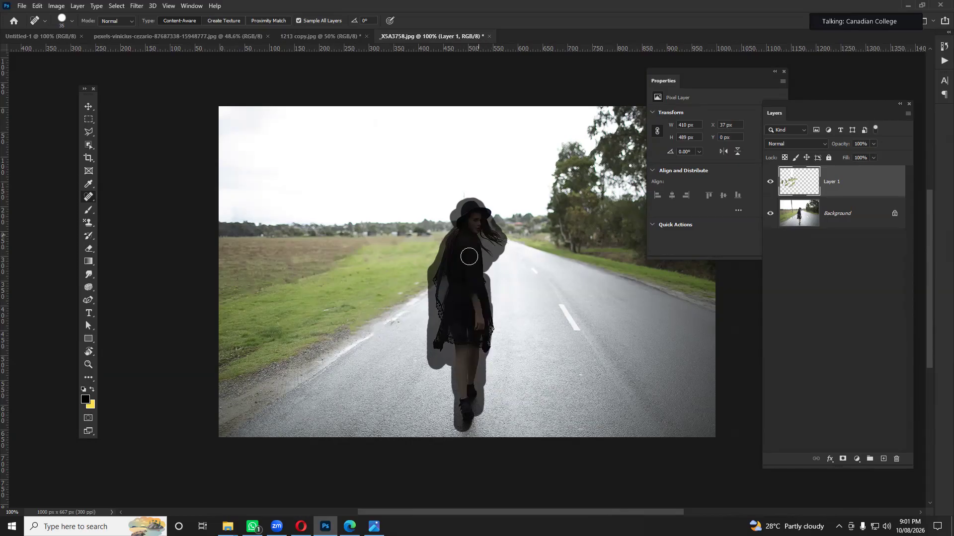
mouse_move(470, 302)
left_mouse_down()
mouse_move(486, 331)
mouse_move(488, 310)
mouse_move(477, 327)
mouse_move(502, 347)
left_mouse_up()
scroll(483, 338, "up", 2)
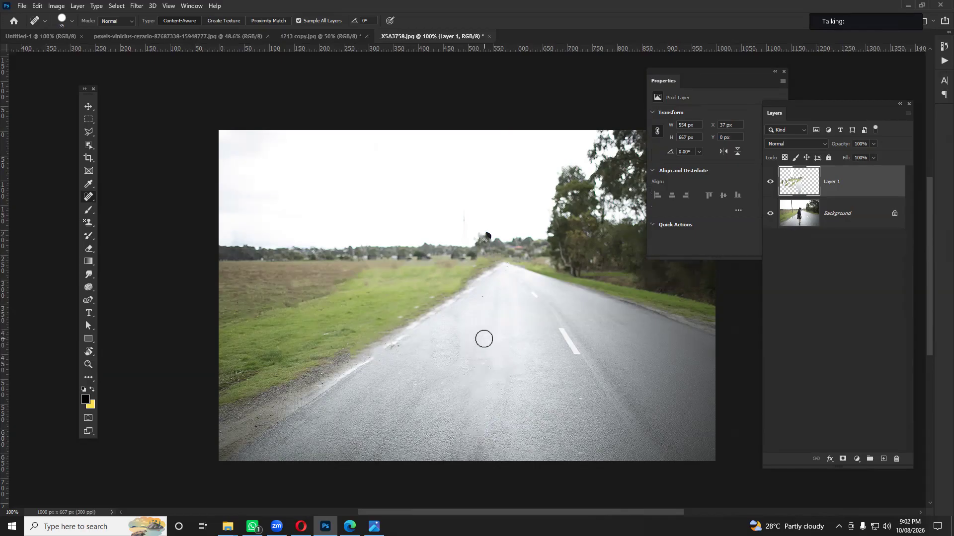
mouse_move(493, 240)
left_mouse_down()
mouse_move(475, 254)
mouse_move(472, 276)
left_mouse_up()
left_click_drag(461, 211, 462, 243)
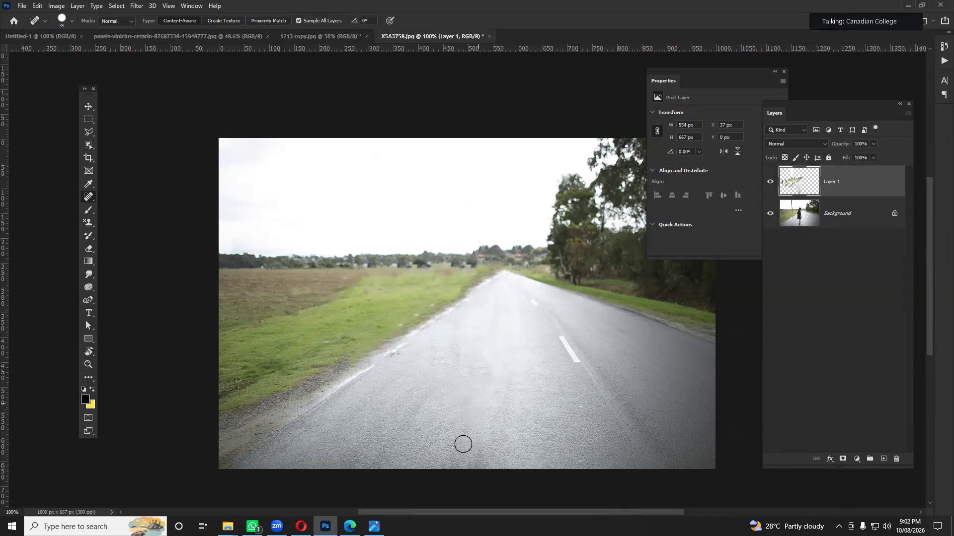
scroll(607, 335, "down", 1)
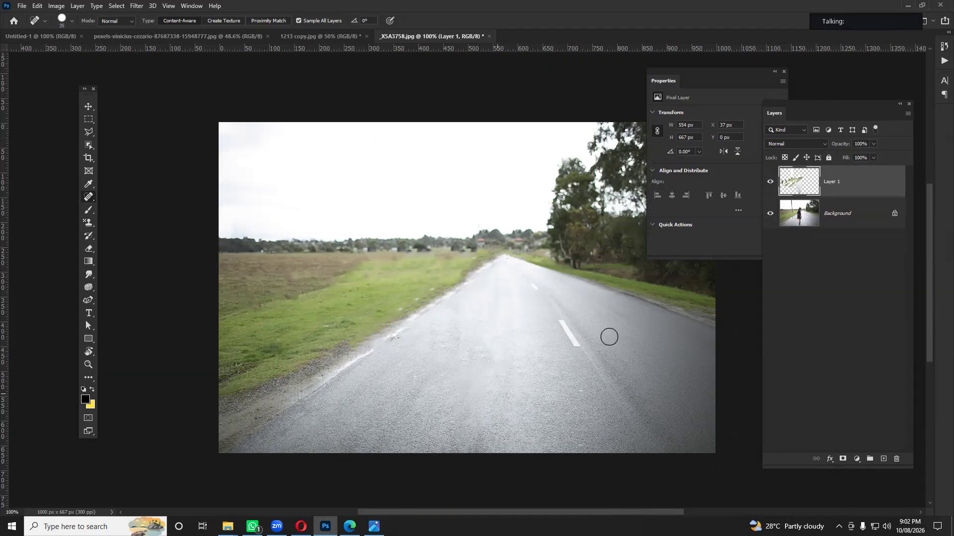
Toggle the visibility of Layer 1 to compare the retouched road scene with the original photo.
left_click(770, 182)
left_click(770, 182)
left_click(770, 182)
left_click(771, 182)
Switch to Edge and mark Healing Brush, Patch, Content Aware, Red Eye and Clone Stamp with pen ticks in tools ps.pdf.
mouse_move(230, 526)
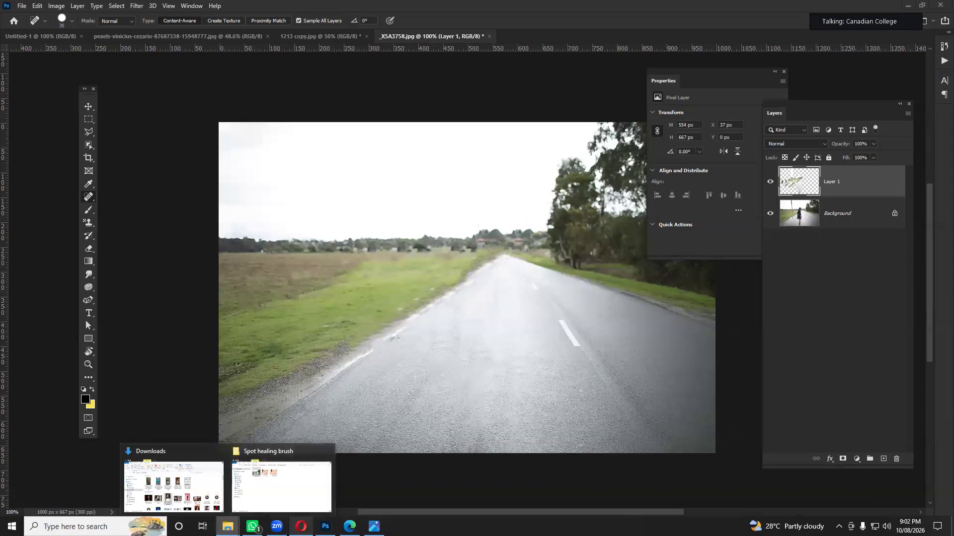
left_click(349, 527)
left_click_drag(338, 174, 284, 203)
left_click_drag(306, 244, 370, 235)
left_click_drag(350, 275, 413, 229)
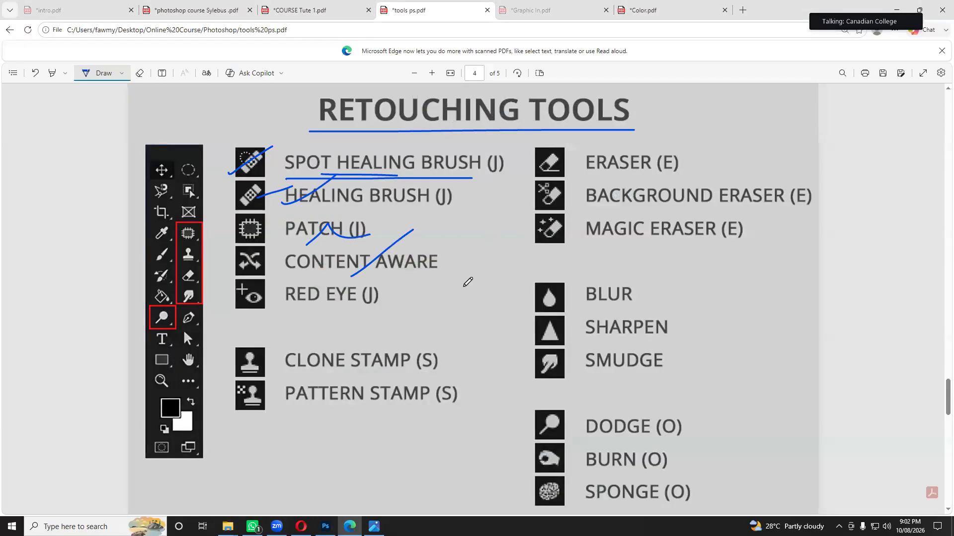
left_click_drag(293, 299, 381, 248)
left_click_drag(256, 372, 331, 322)
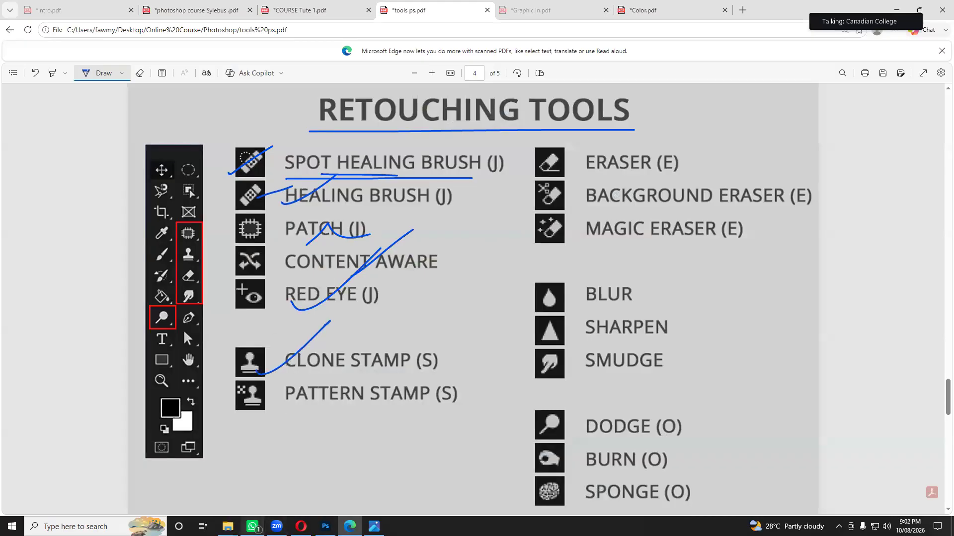
Switch to File Explorer and look through the sample images in the Clone stamp tool folder under Retouching Tools.
mouse_move(228, 526)
left_click(275, 478)
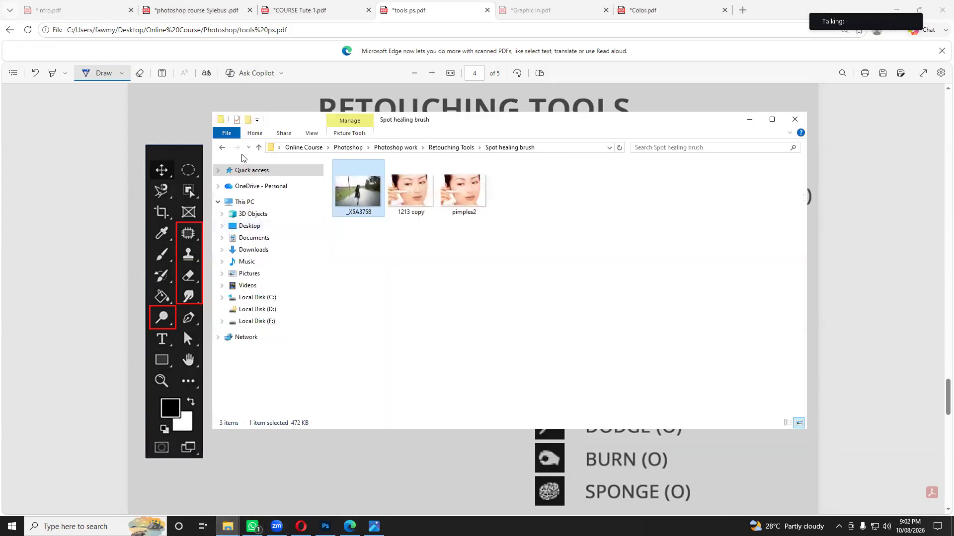
left_click(258, 148)
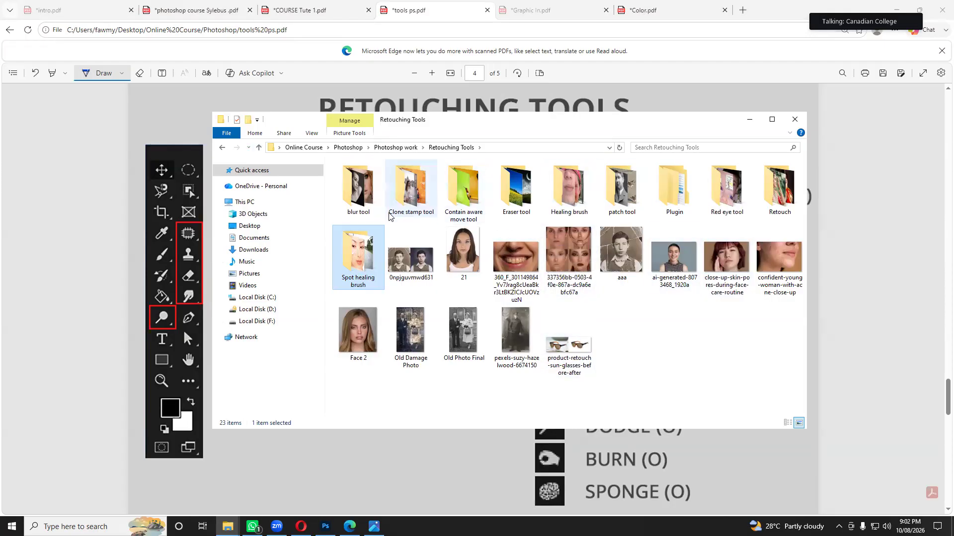
double_click(413, 201)
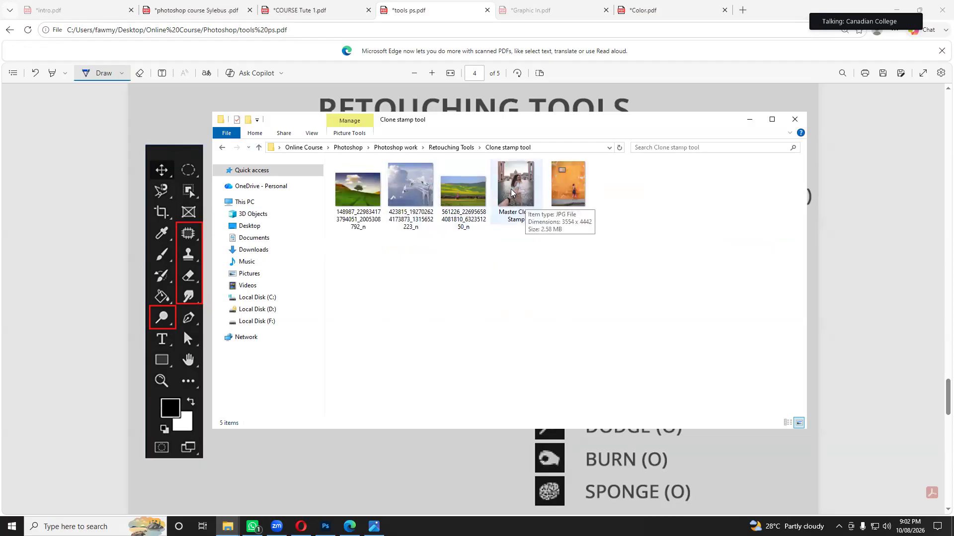
left_click(467, 199)
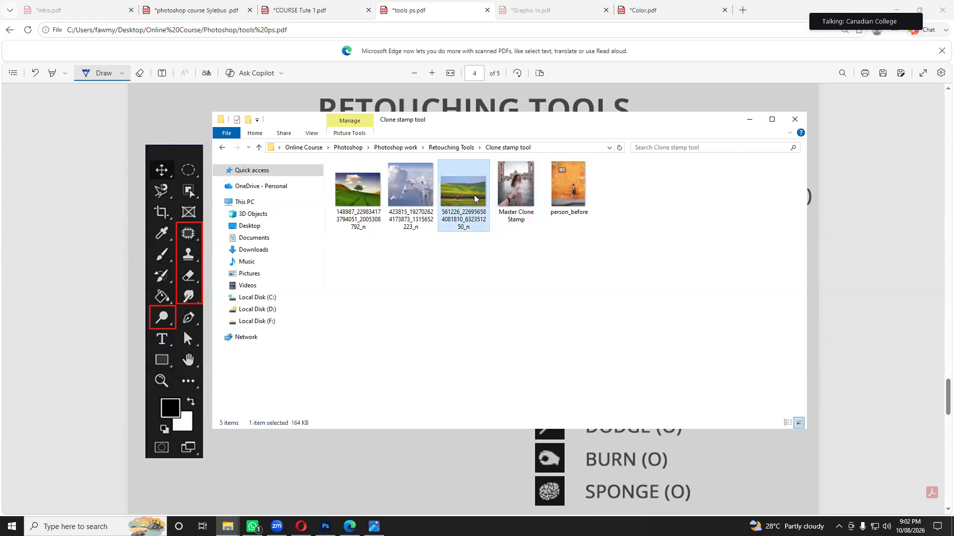
left_click(258, 148)
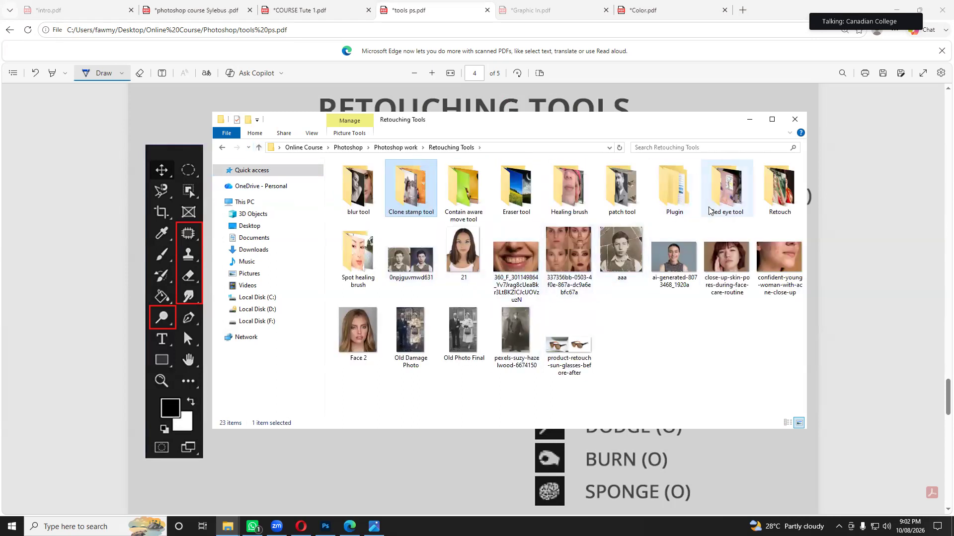
Return to Edge and pen-tick Retouching Tools in Lesson 04 and Painting Tools in Lesson 05 of photoshop course Sylebus.pdf.
left_click(178, 120)
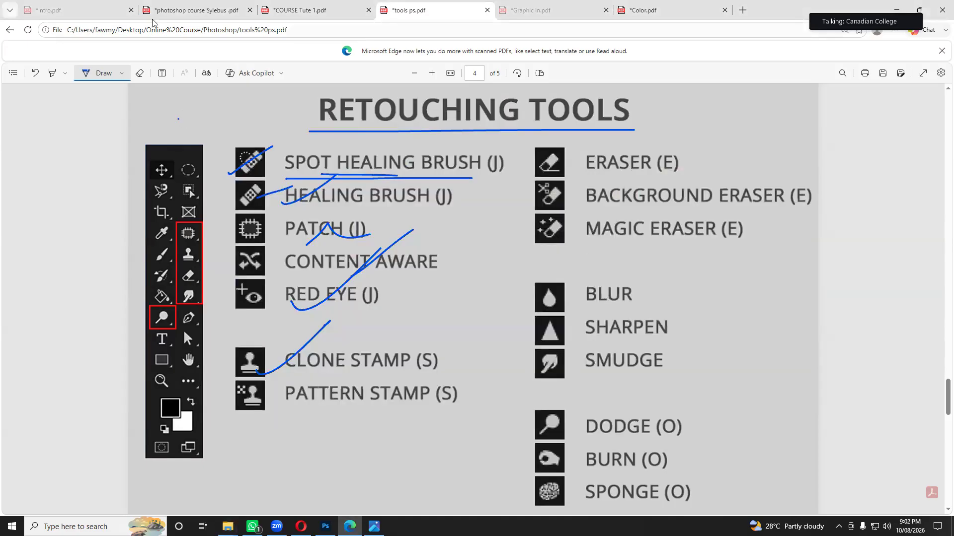
left_click(209, 11)
mouse_move(223, 292)
left_mouse_down()
mouse_move(327, 257)
mouse_move(297, 258)
left_mouse_up()
scroll(318, 249, "down", 3)
left_click_drag(338, 233, 387, 222)
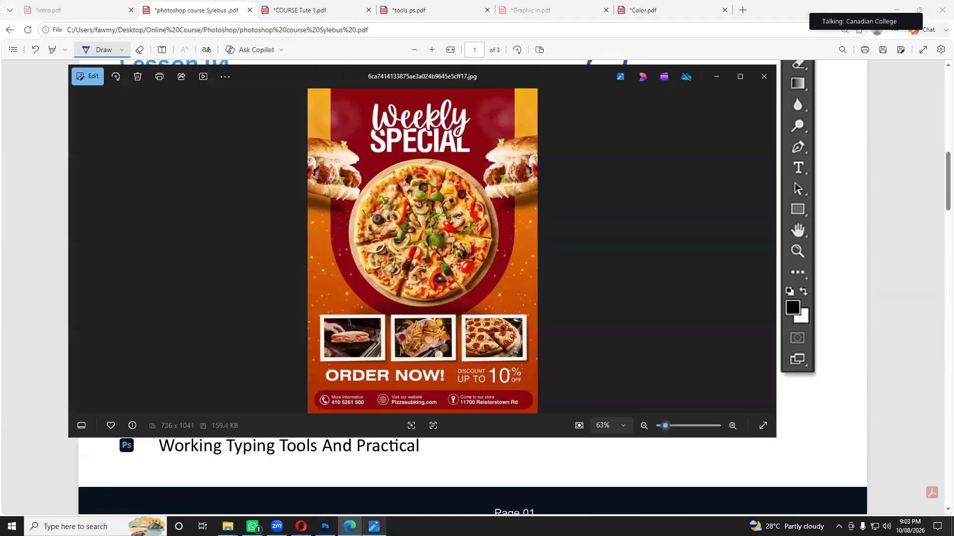
Close the Weekly Special poster image and open beast-tamil-movie-poster-002 from the Photoshop work poster folder.
left_click(374, 526)
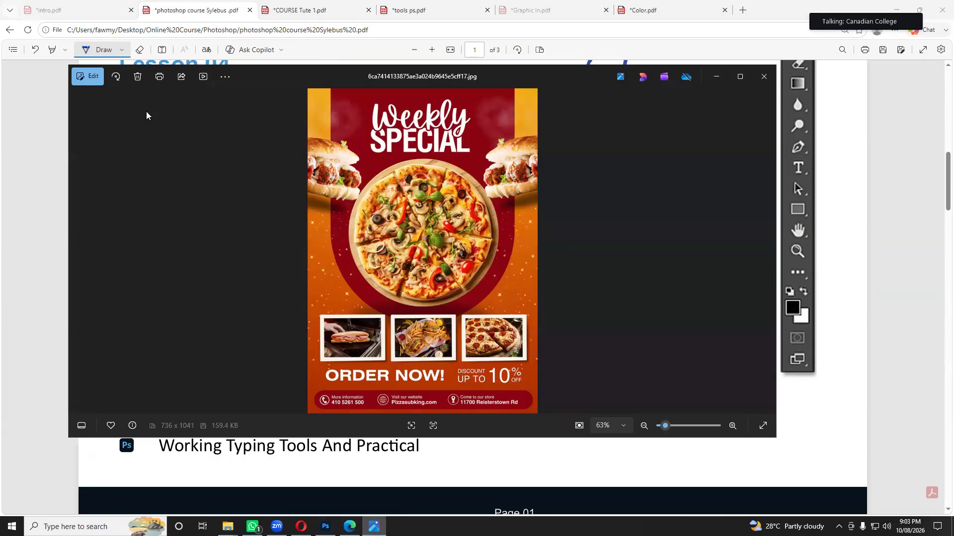
left_click(763, 76)
mouse_move(227, 527)
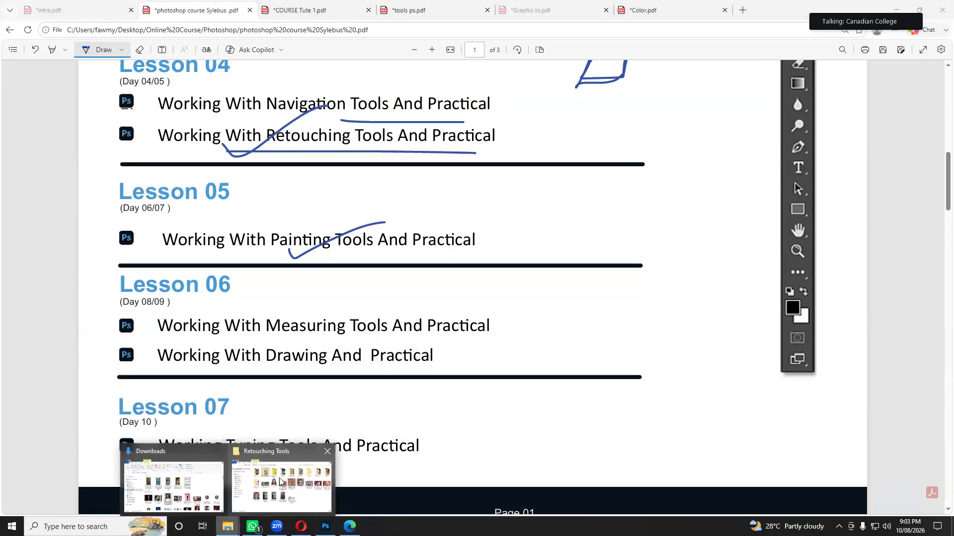
left_click(243, 481)
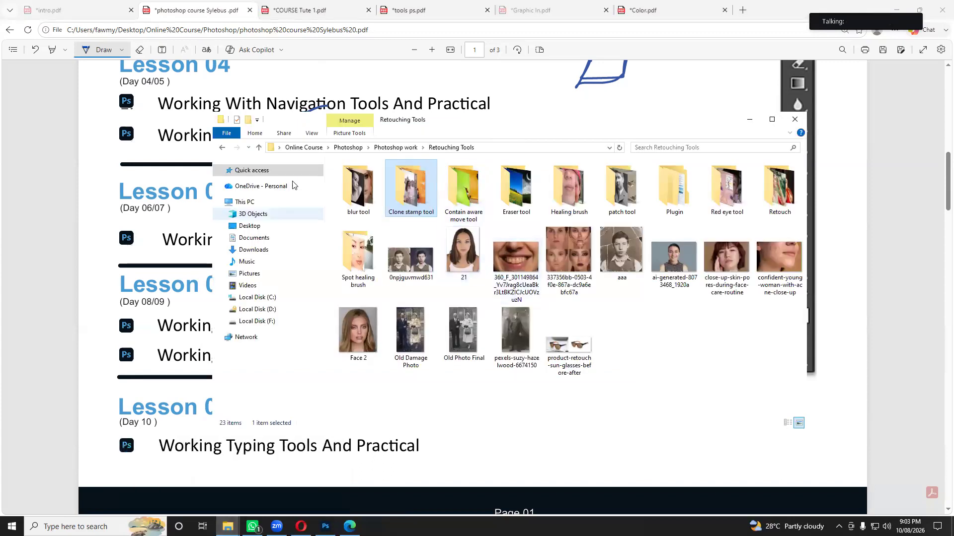
left_click(260, 149)
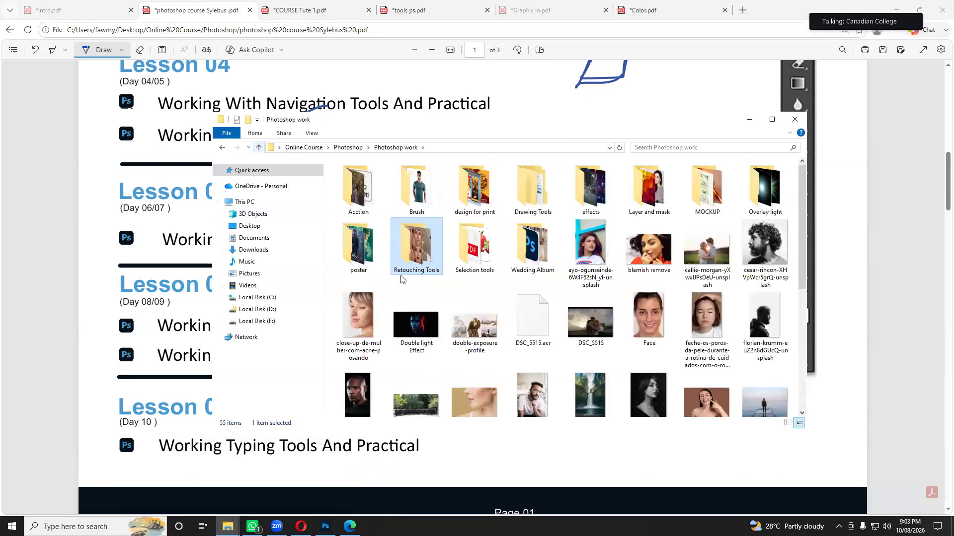
double_click(363, 251)
left_click(595, 267)
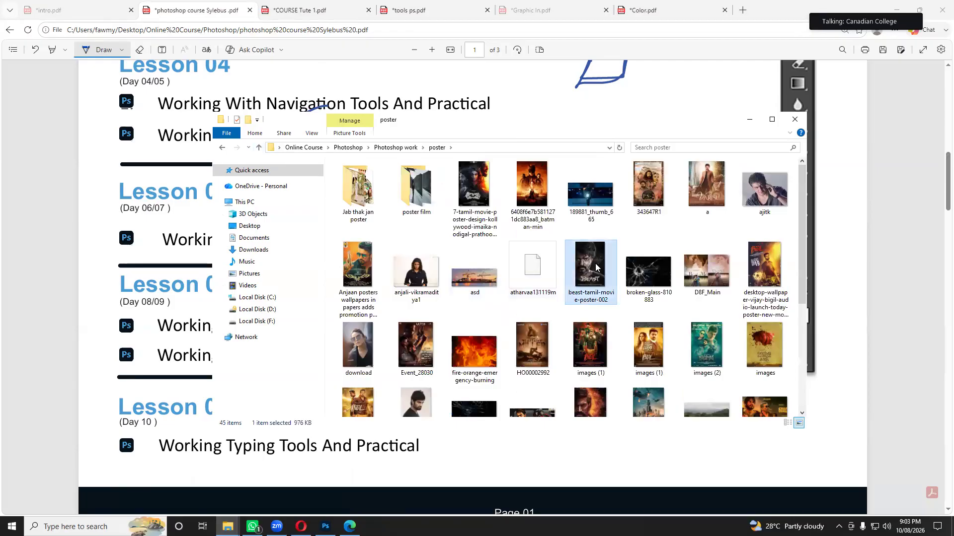
double_click(595, 268)
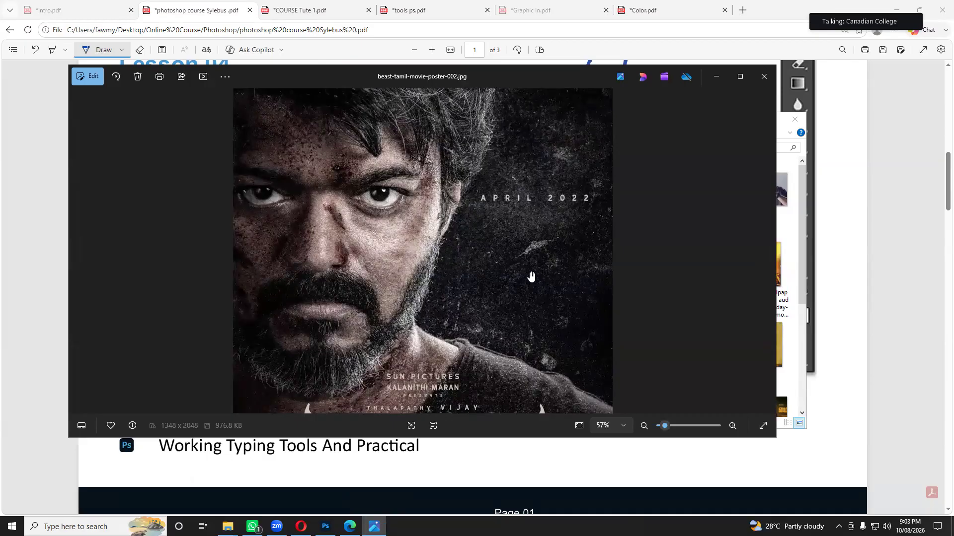
Examine the Beast poster's face texture and title lettering up close, view the broken-glass image, and close the viewer.
scroll(531, 276, "down", 3)
scroll(297, 225, "up", 5)
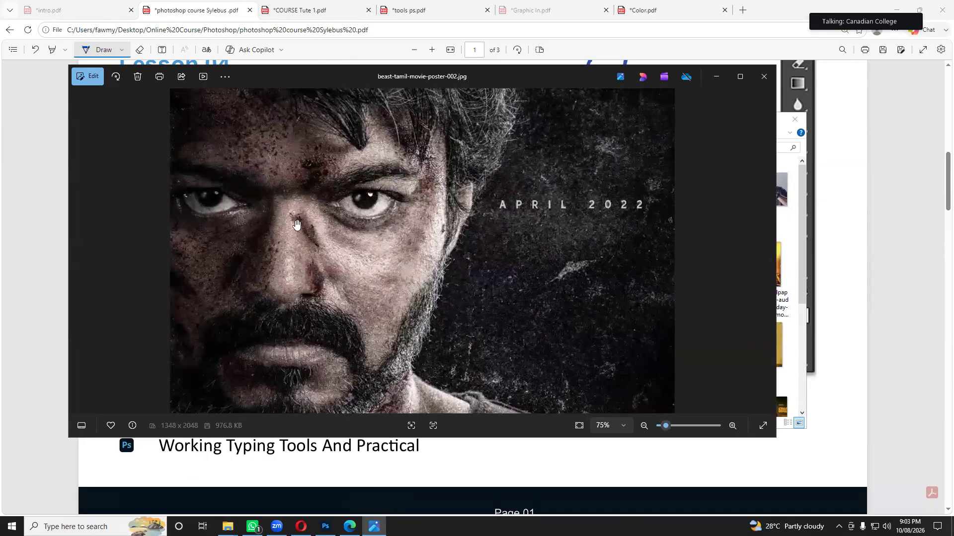
scroll(400, 249, "down", 3)
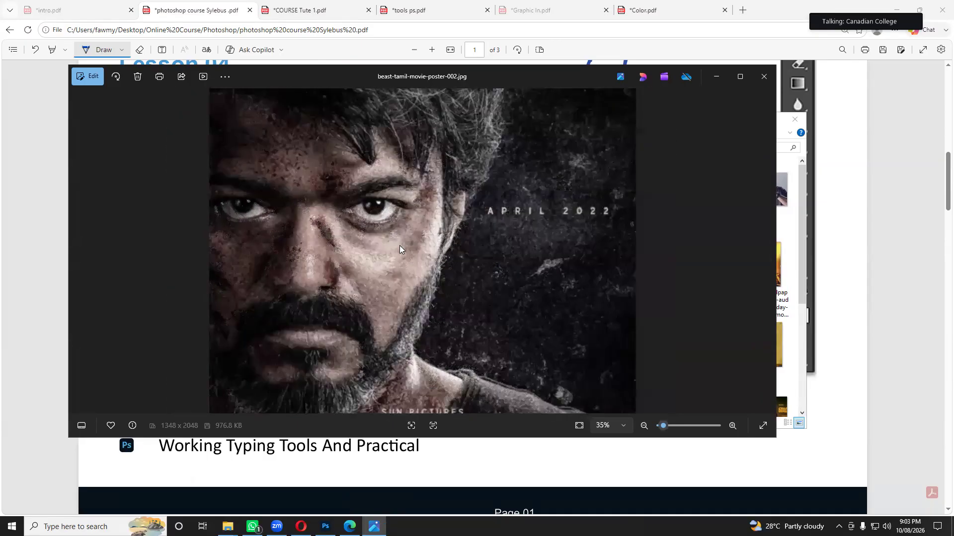
scroll(401, 251, "down", 1)
scroll(474, 379, "up", 3)
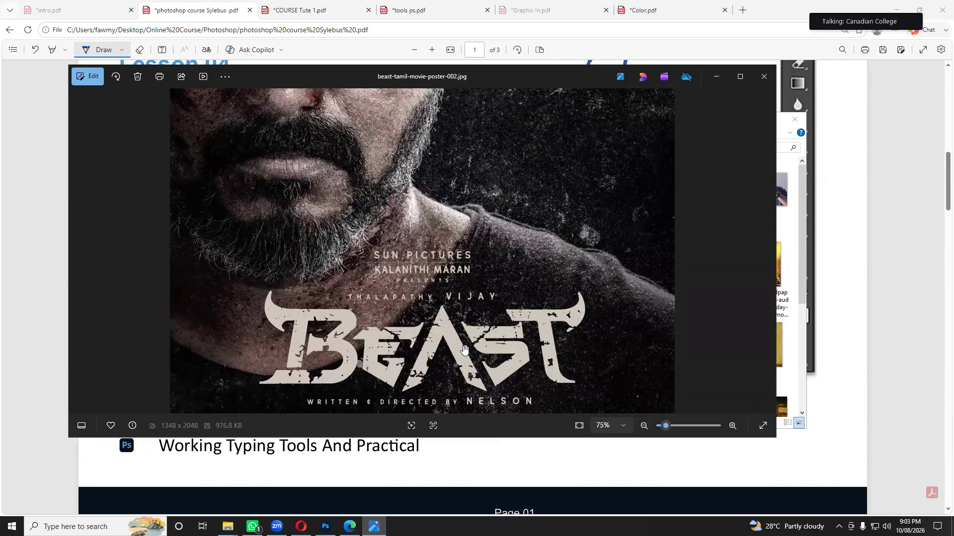
scroll(506, 291, "down", 3)
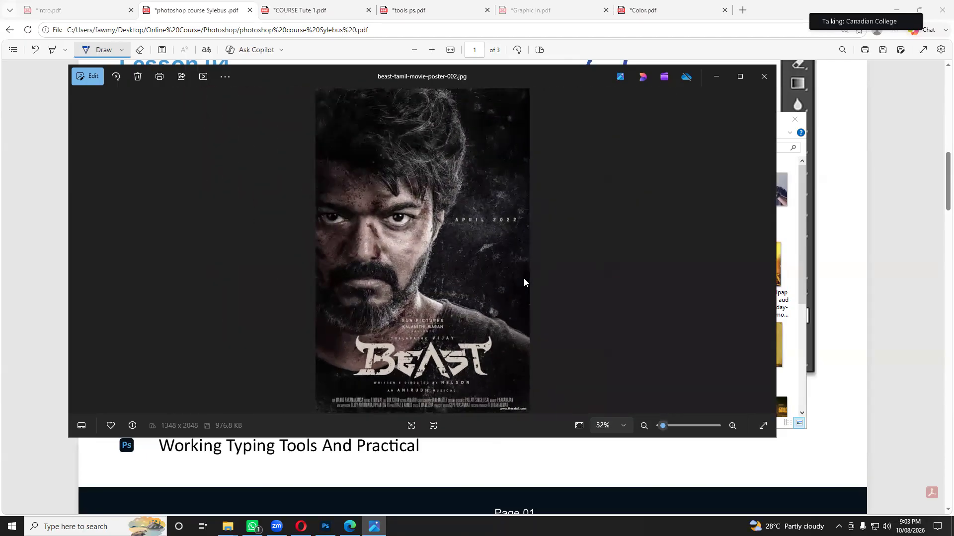
left_click(763, 253)
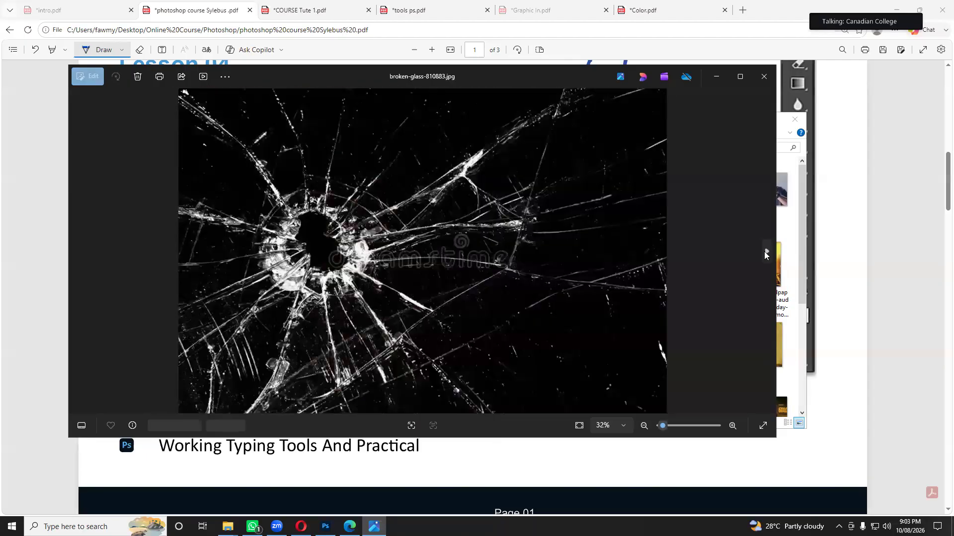
left_click(763, 77)
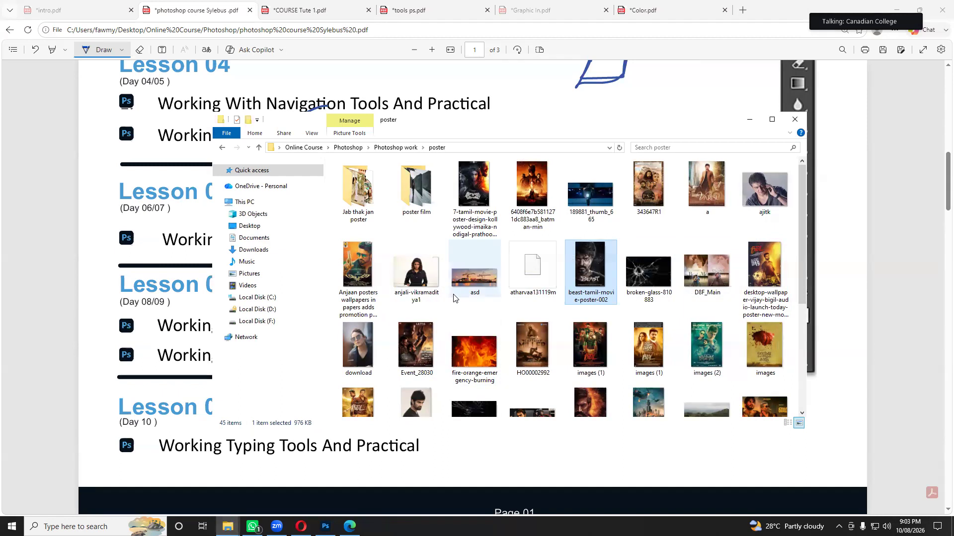
View the 7-tamil-movie-poster-design image from the poster folder at full window size, and close it.
double_click(494, 198)
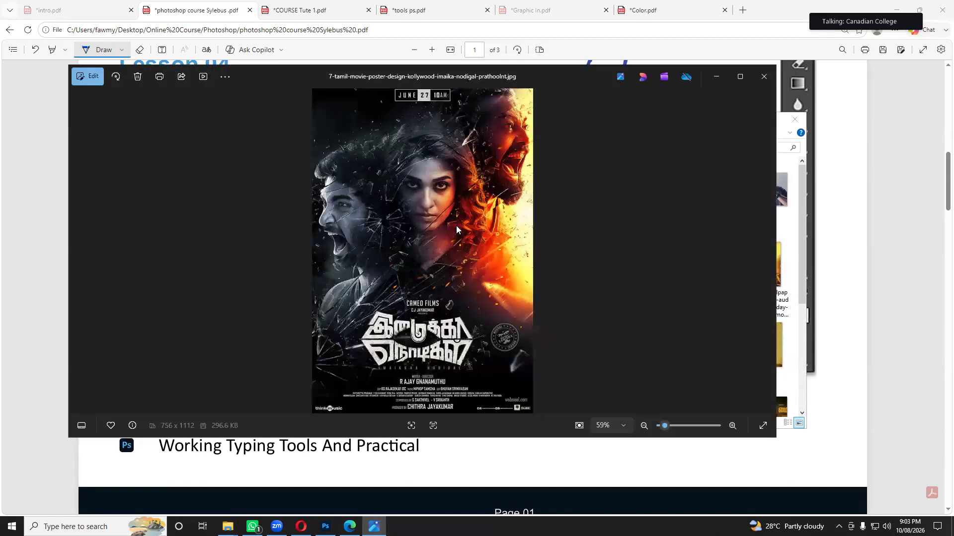
scroll(460, 250, "up", 1)
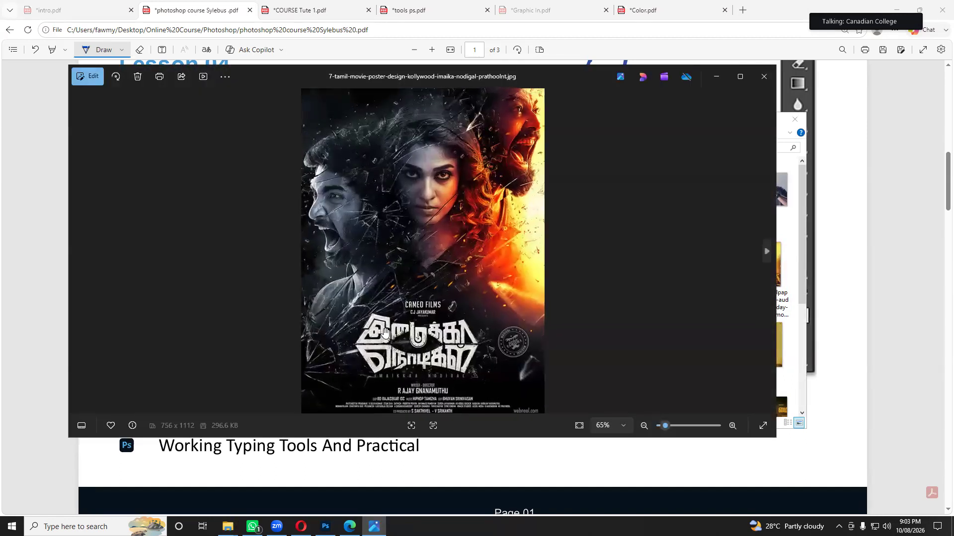
left_click(740, 78)
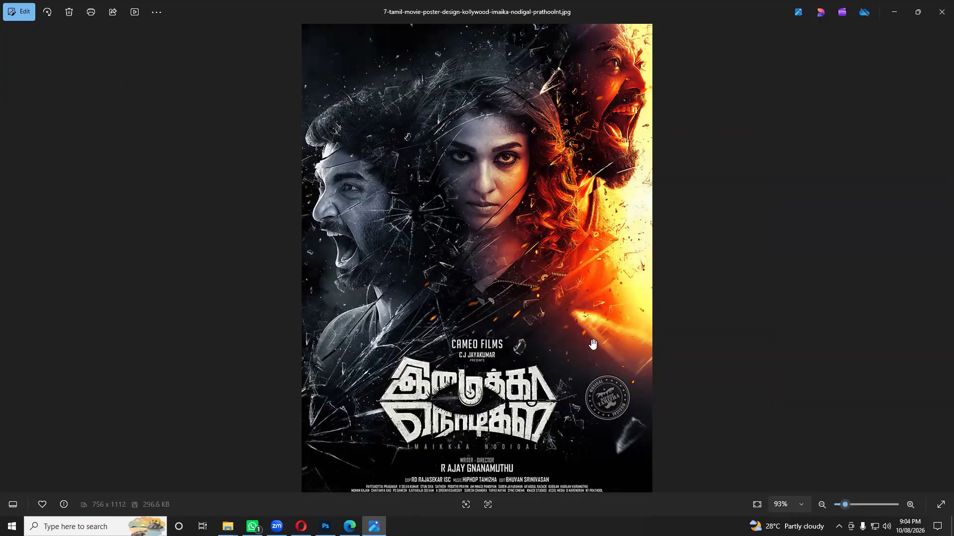
left_click(939, 20)
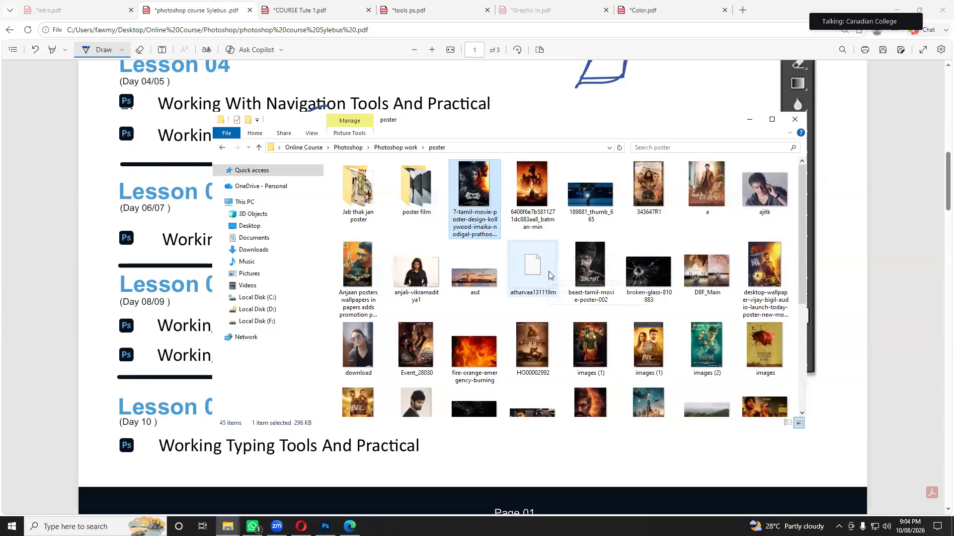
Browse from the poster folder to the kidz paper folder inside Brush > breash in Photoshop work.
left_click(158, 397)
left_click(228, 526)
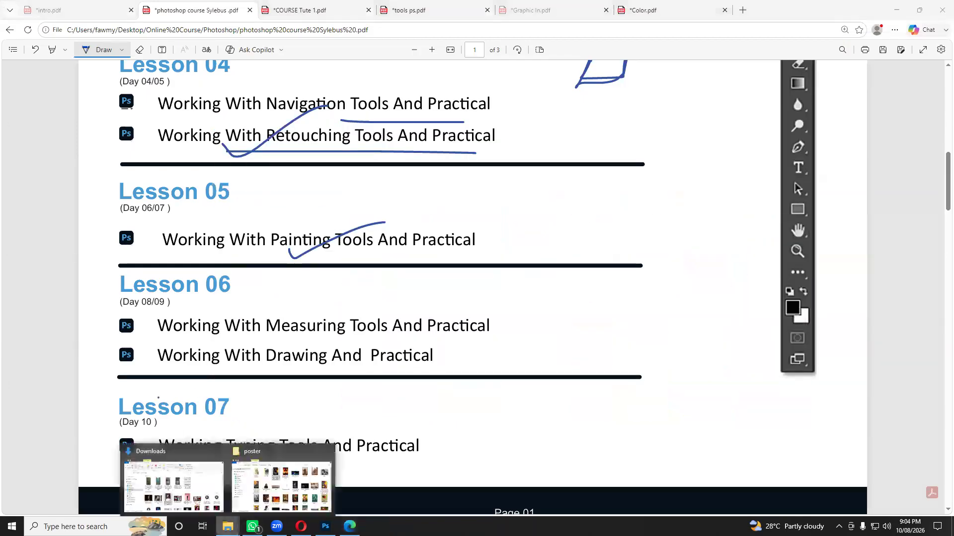
left_click(298, 485)
left_click(260, 148)
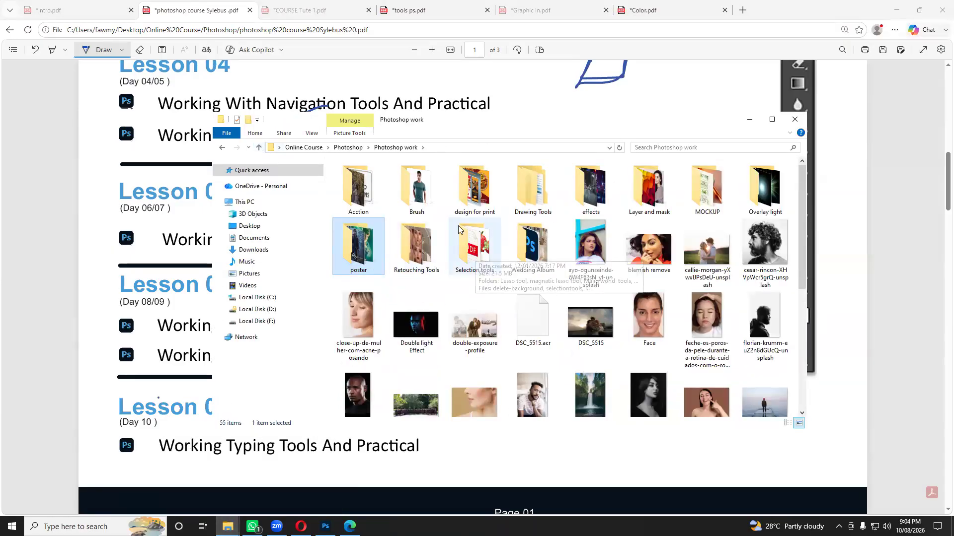
double_click(419, 194)
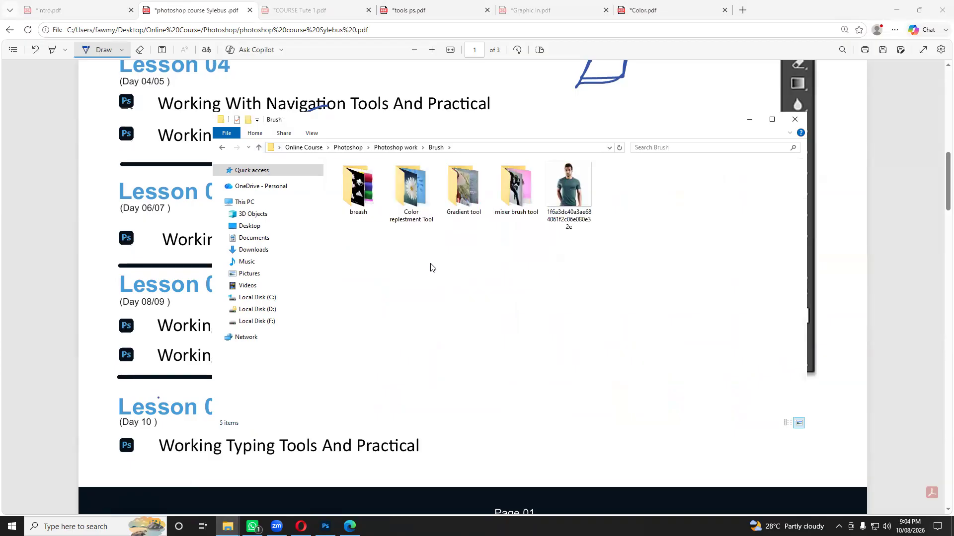
double_click(345, 182)
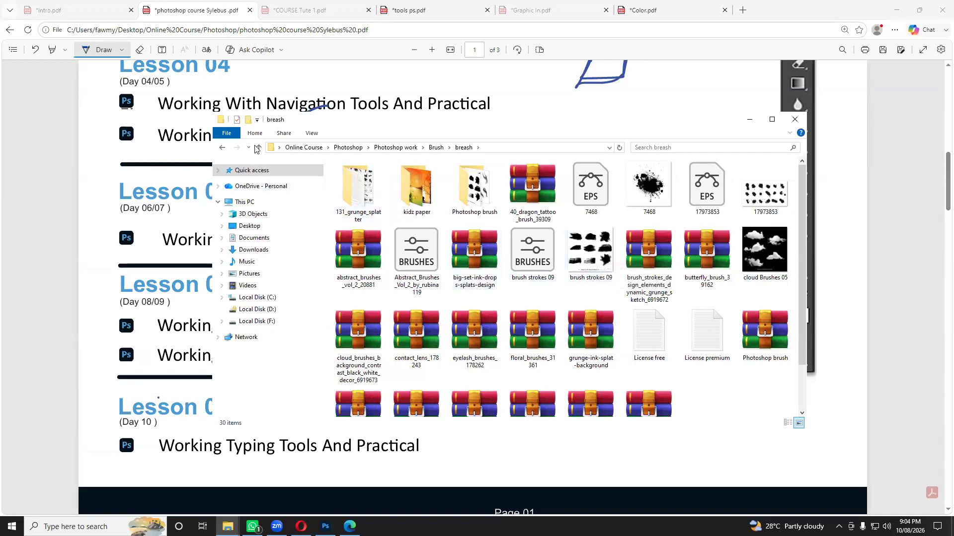
double_click(406, 174)
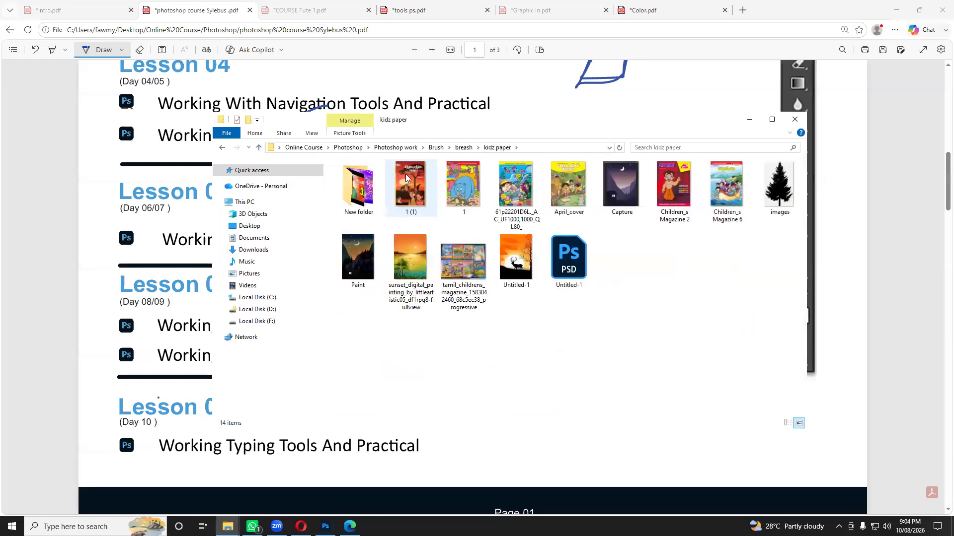
View the Untitled-1 deer sunset image, close it, and go back up to the Brush folder.
double_click(517, 261)
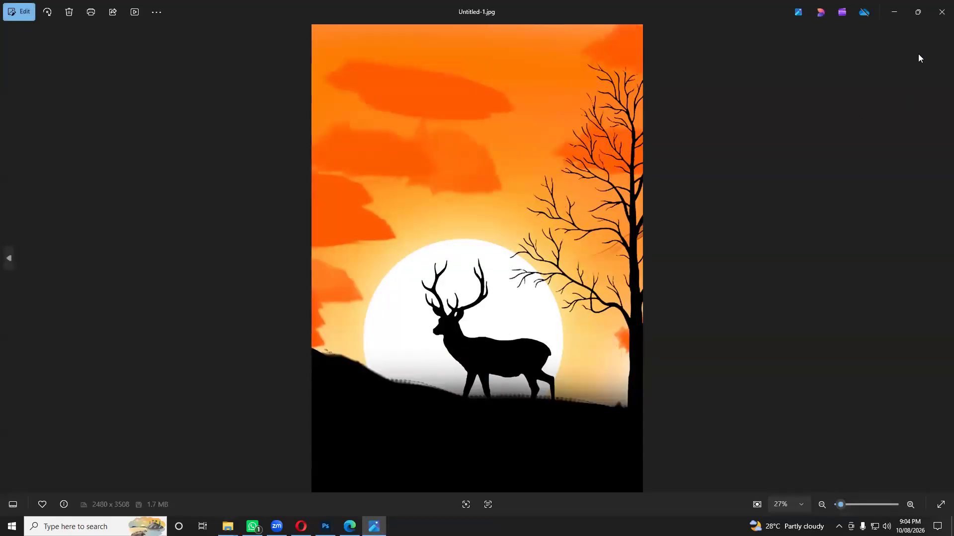
left_click(940, 15)
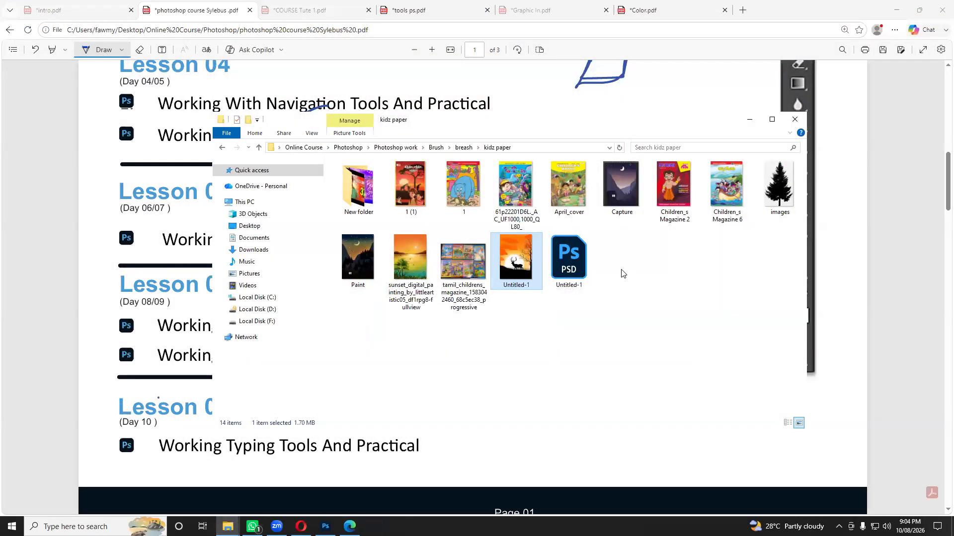
left_click(358, 196)
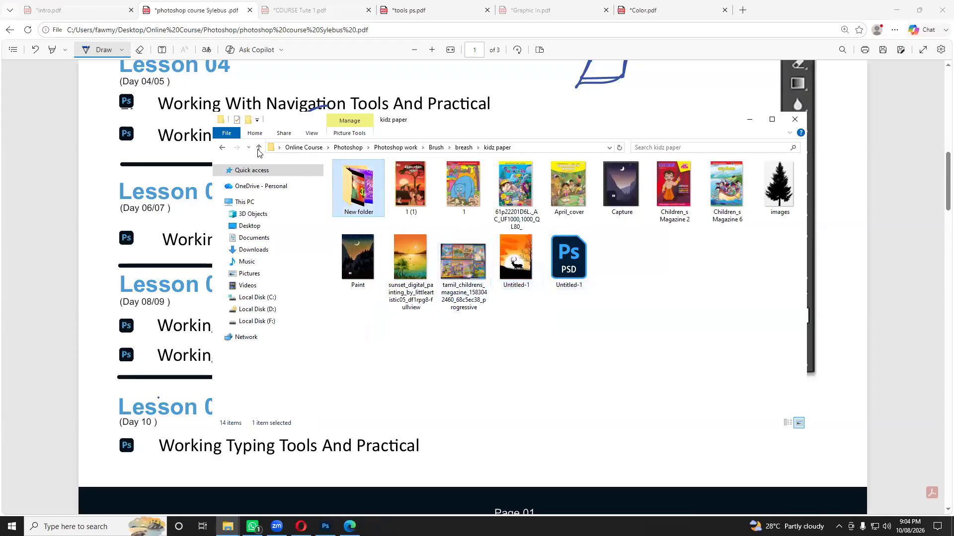
left_click(257, 149)
left_click(255, 147)
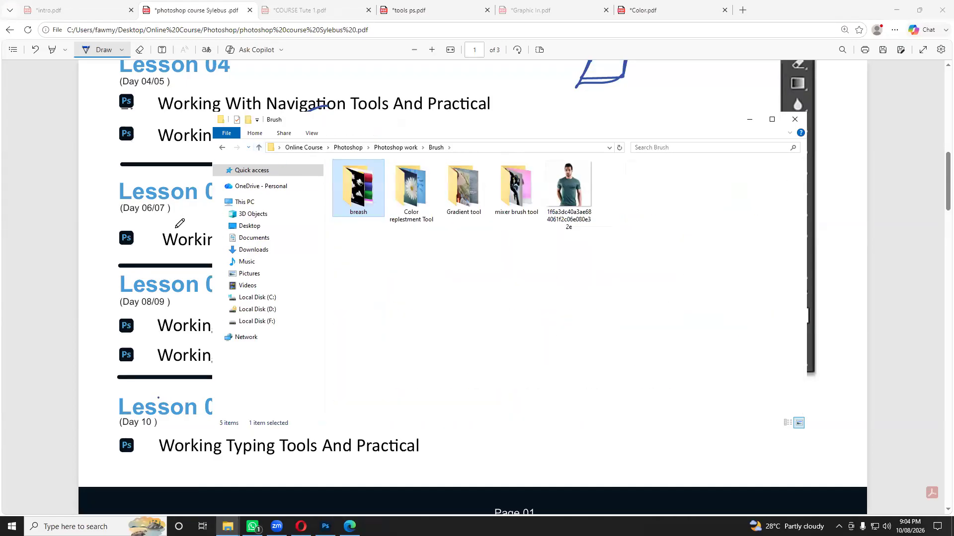
Switch back to the syllabus PDF and pen-tick Drawing in Lesson 06 and Typing Tools And Practical in Lesson 07.
left_click(176, 228)
scroll(306, 325, "down", 3)
left_click_drag(261, 219, 347, 186)
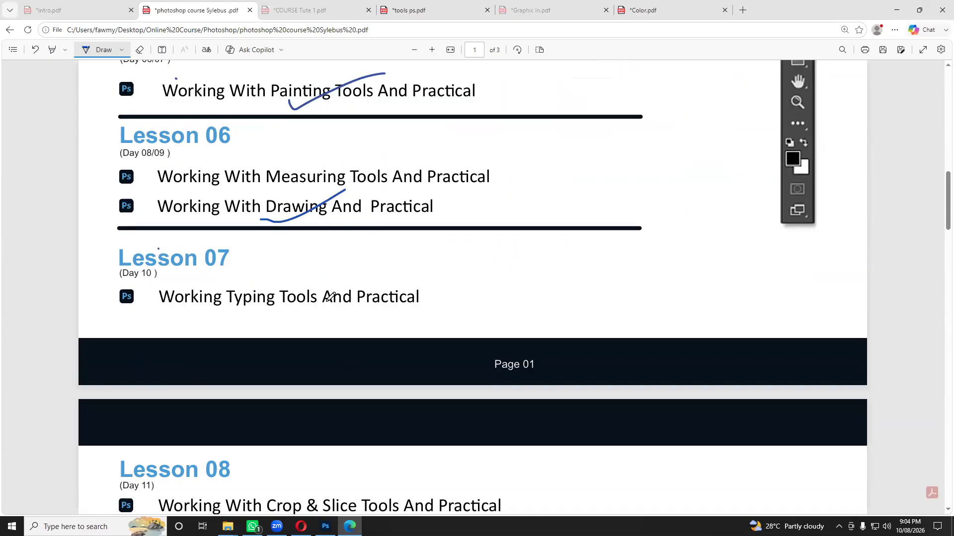
left_click_drag(296, 311, 353, 275)
scroll(350, 249, "down", 3)
mouse_move(255, 169)
left_mouse_down()
mouse_move(278, 177)
mouse_move(352, 118)
left_mouse_up()
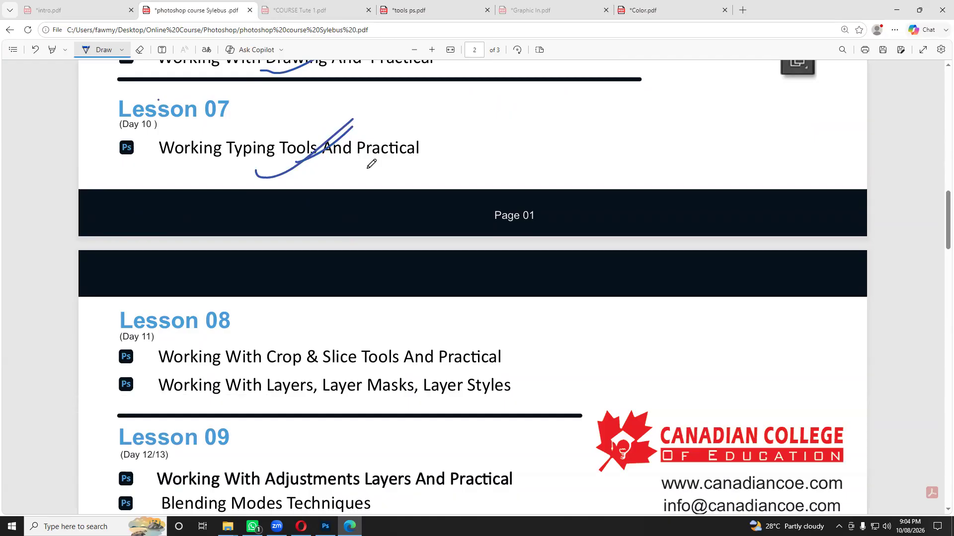
left_click_drag(410, 170, 459, 142)
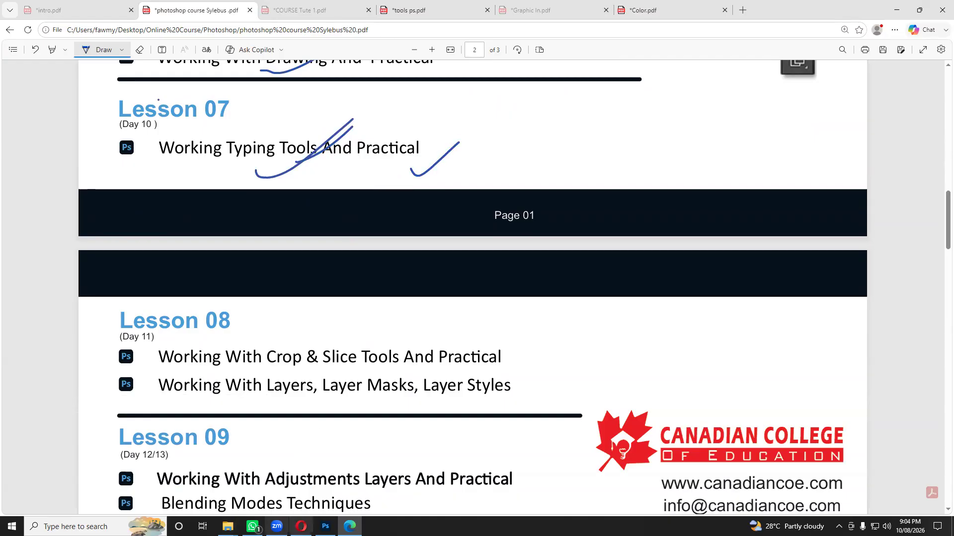
Go up from the Brush folder to the Photoshop course folder and open the Typing panals in photoshop PDF.
mouse_move(229, 514)
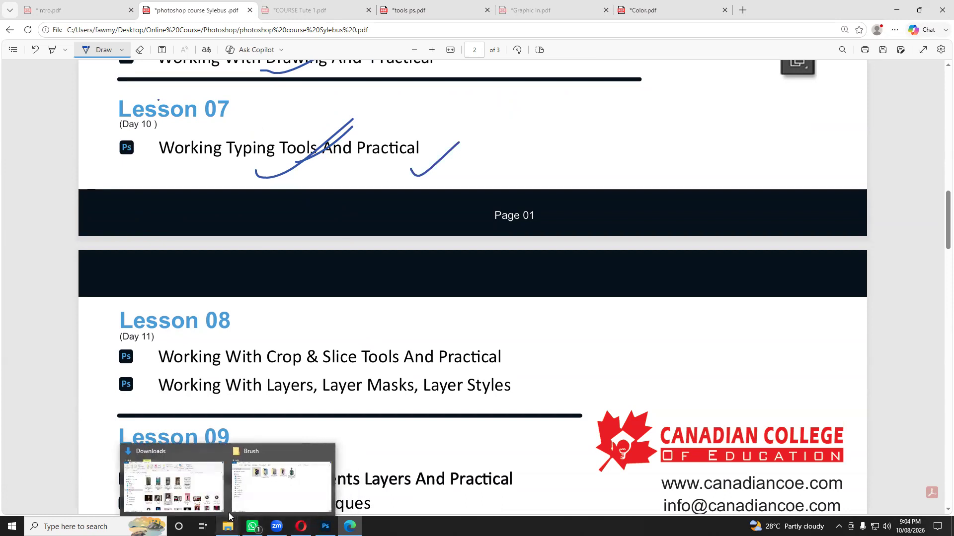
left_click(279, 492)
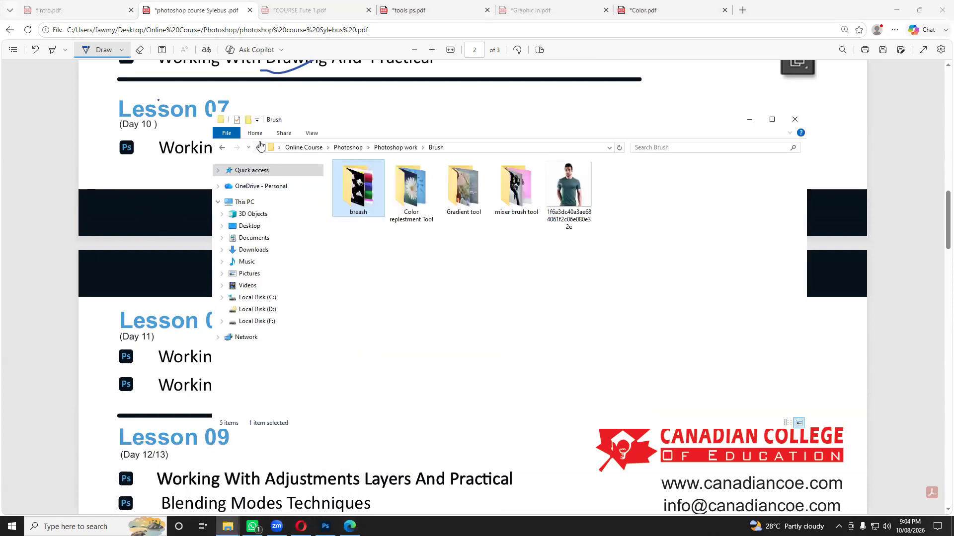
left_click(259, 148)
left_click(259, 147)
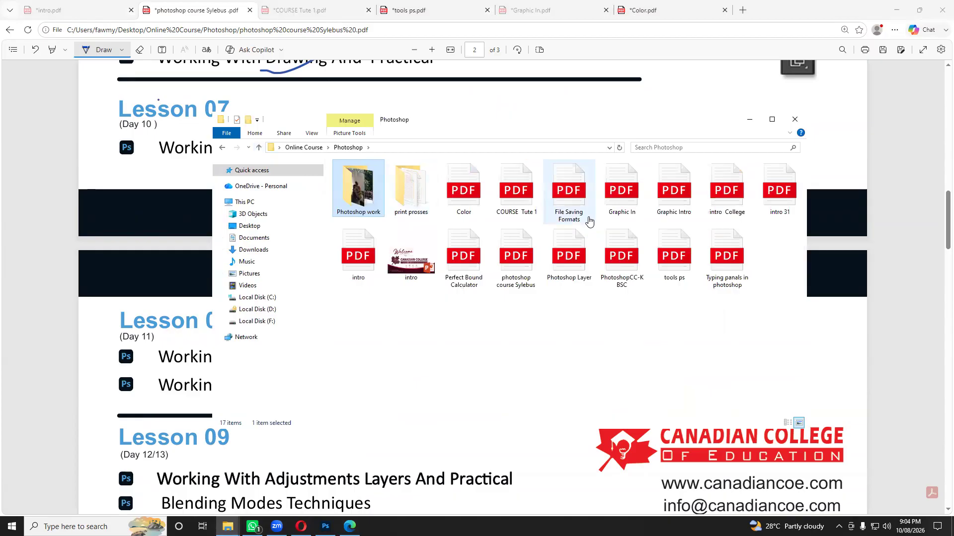
left_click(524, 204)
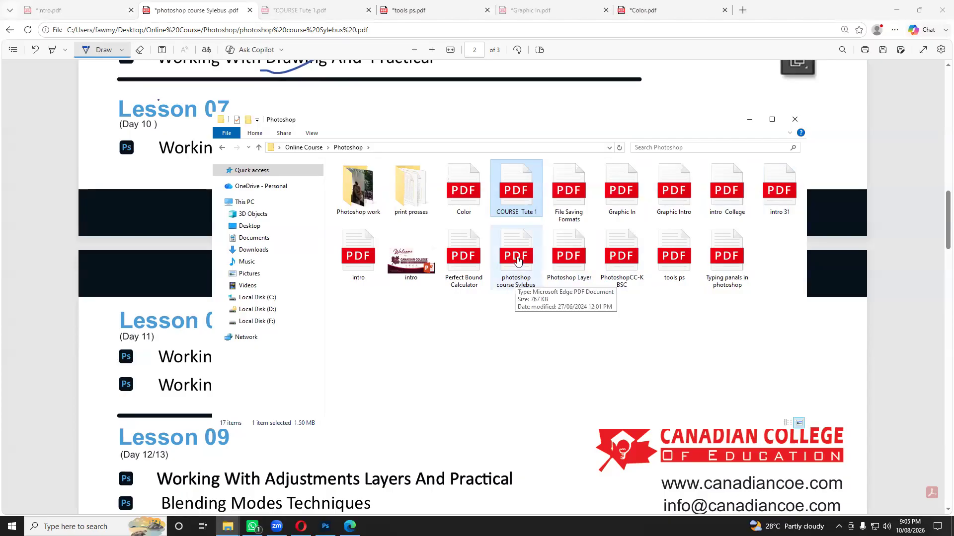
left_click(746, 261)
double_click(730, 254)
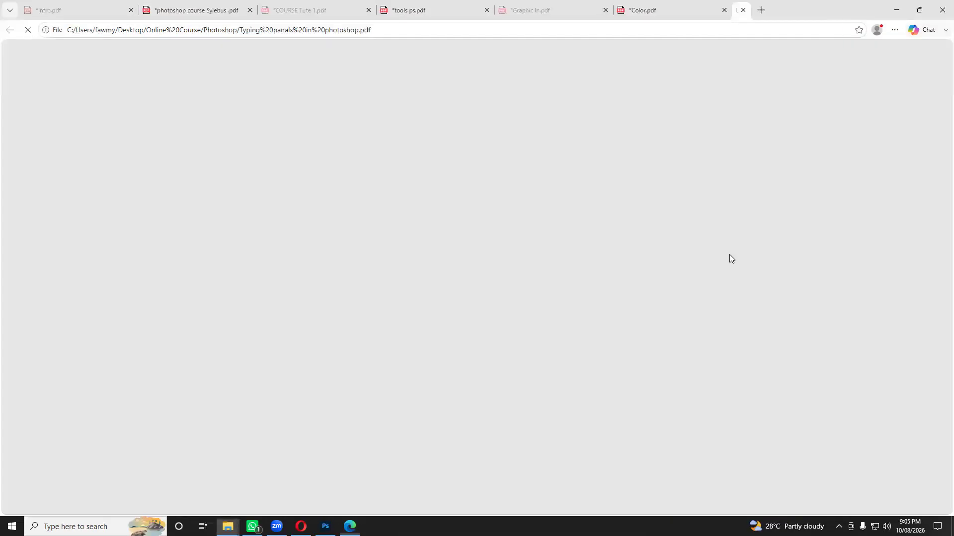
Look through the typing PDF's Anti-Alias, leading, kerning and tracking, and Character Panel pages.
scroll(552, 264, "up", 20)
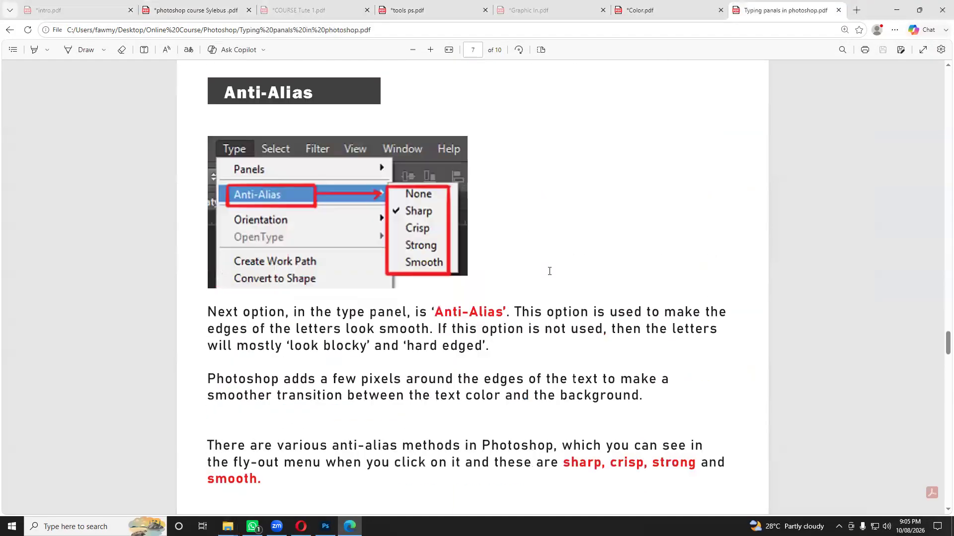
scroll(661, 282, "up", 15)
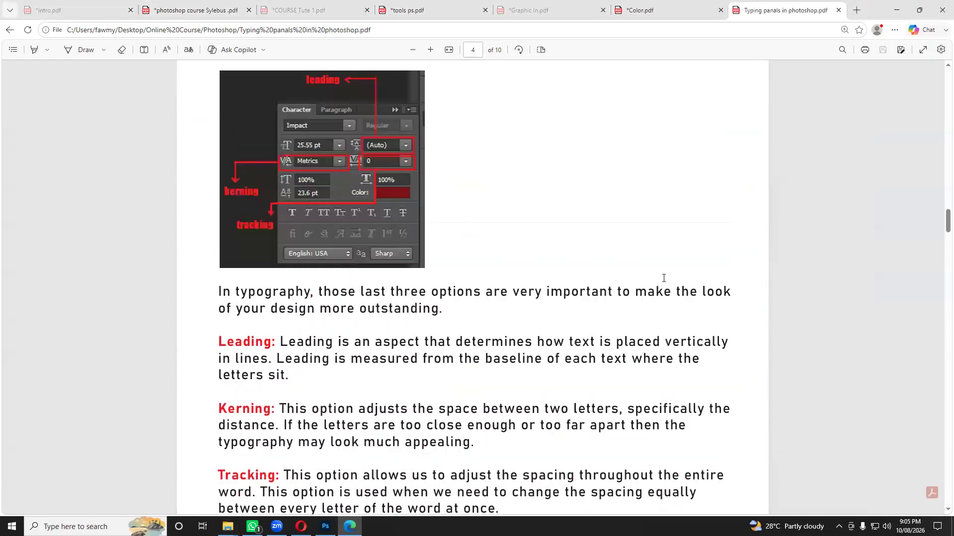
left_click_drag(946, 177, 938, 146)
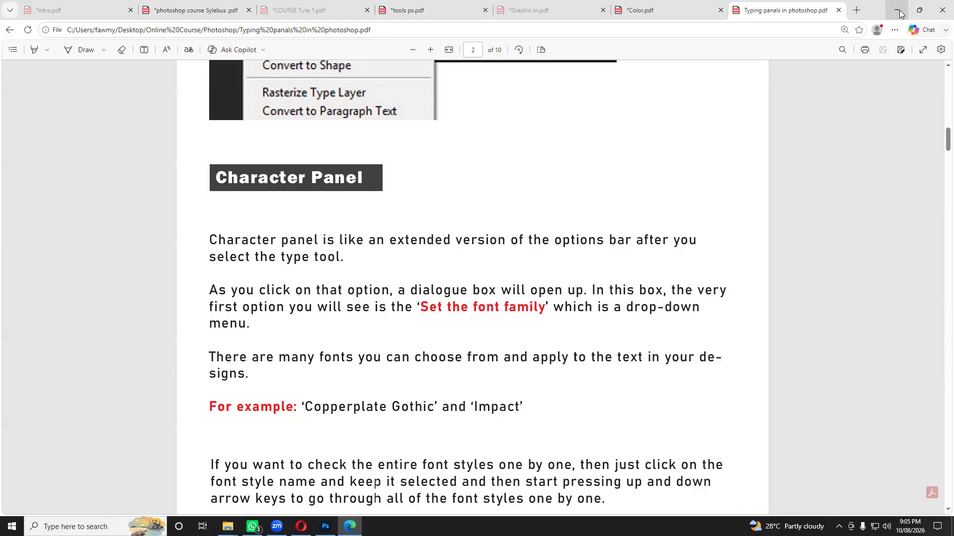
scroll(666, 298, "down", 8)
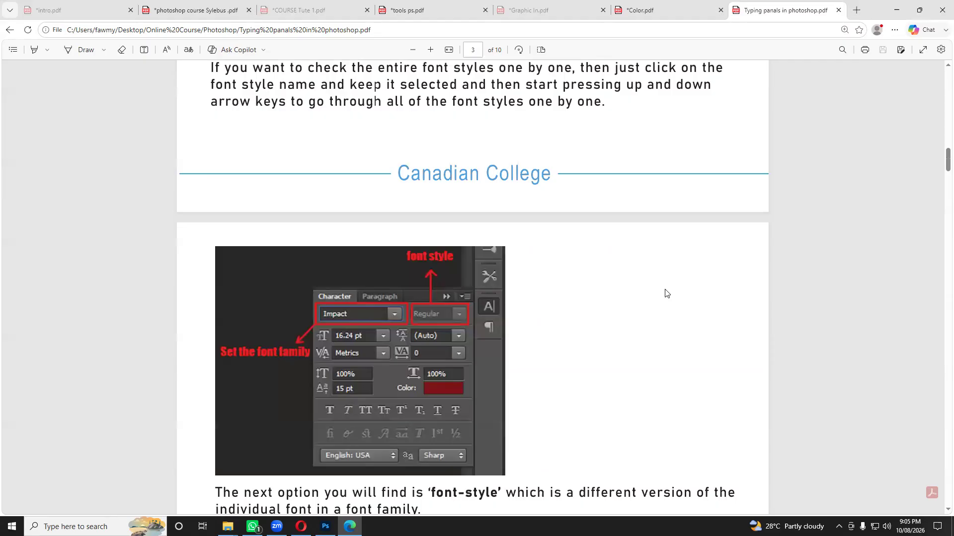
scroll(666, 293, "down", 3)
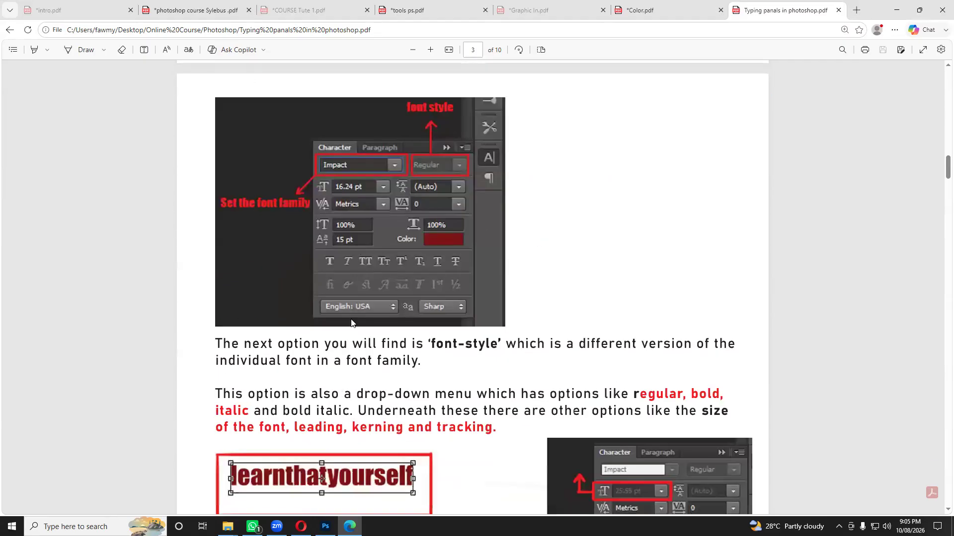
Switch to Photoshop to show the Character panel, and return to the photoshop course Sylebus PDF.
left_click(325, 527)
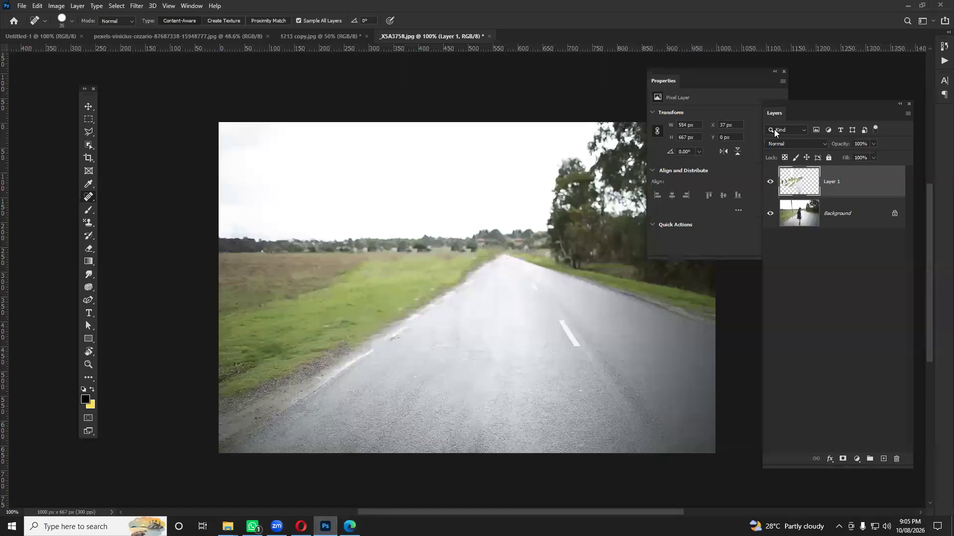
left_click(944, 81)
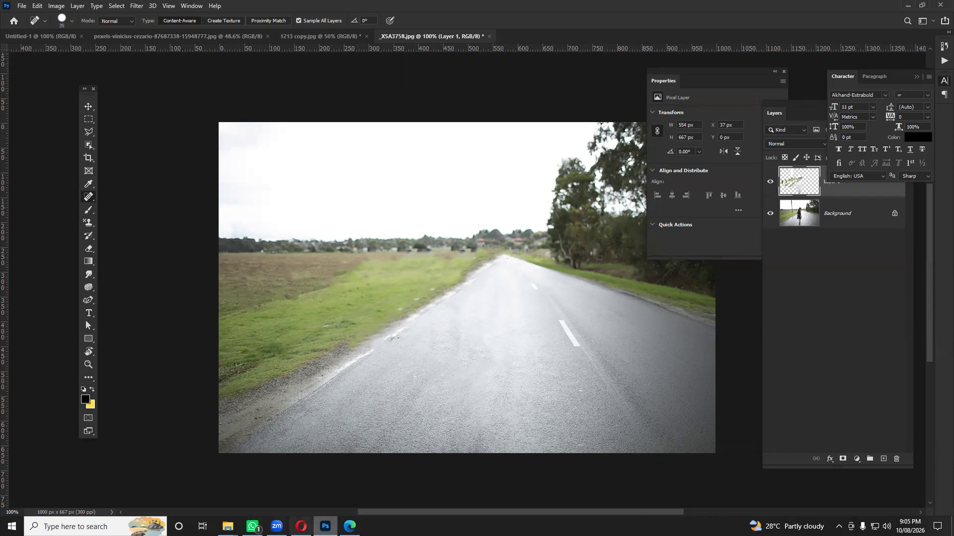
left_click(350, 527)
left_click(196, 10)
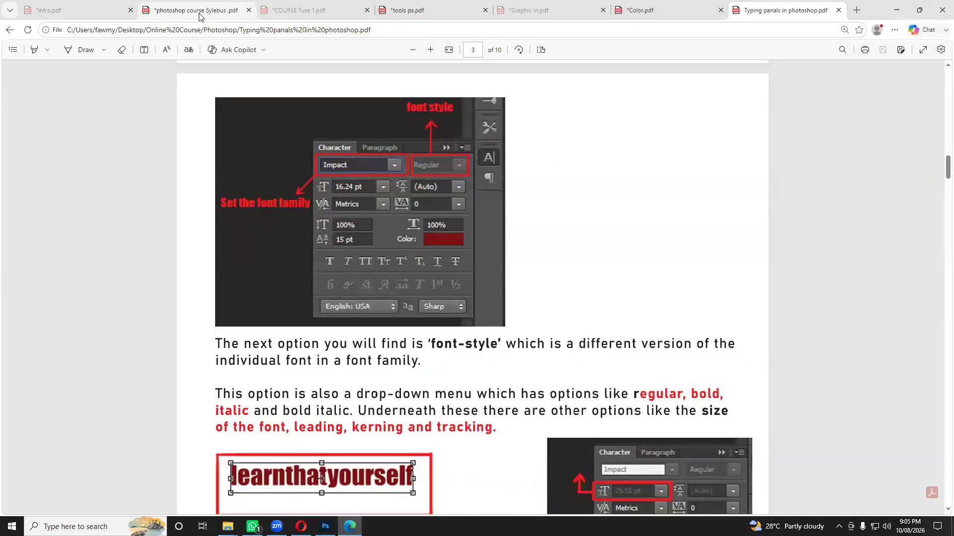
Pen-underline Working With Crop & Slice Tools And Practical in Lesson 08 and handwrite an underlined "Tools" beside it.
scroll(331, 378, "down", 2)
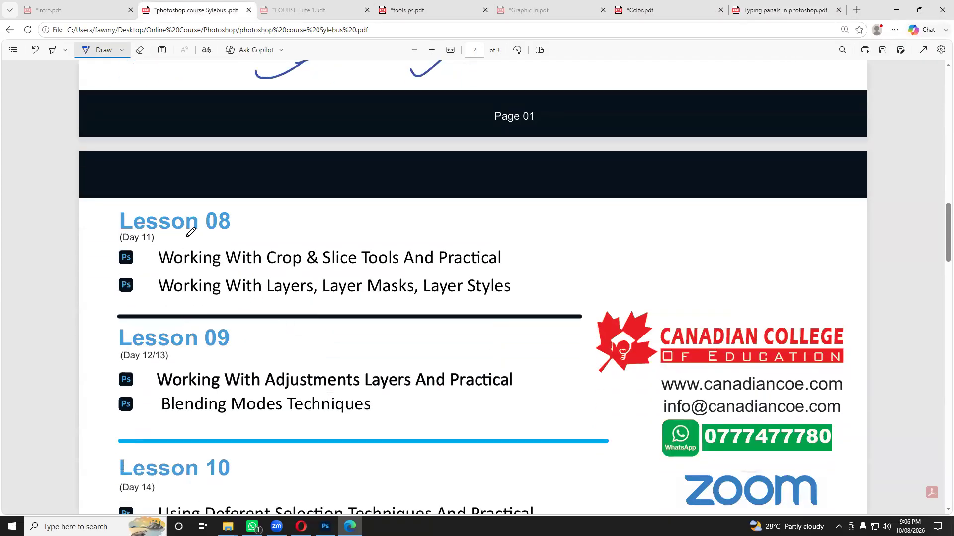
scroll(191, 233, "up", 3)
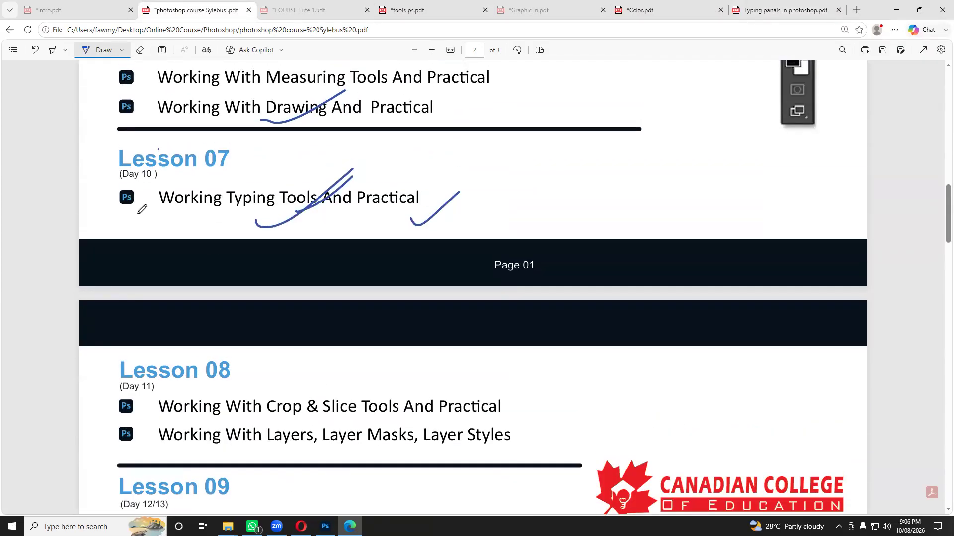
scroll(390, 282, "down", 3)
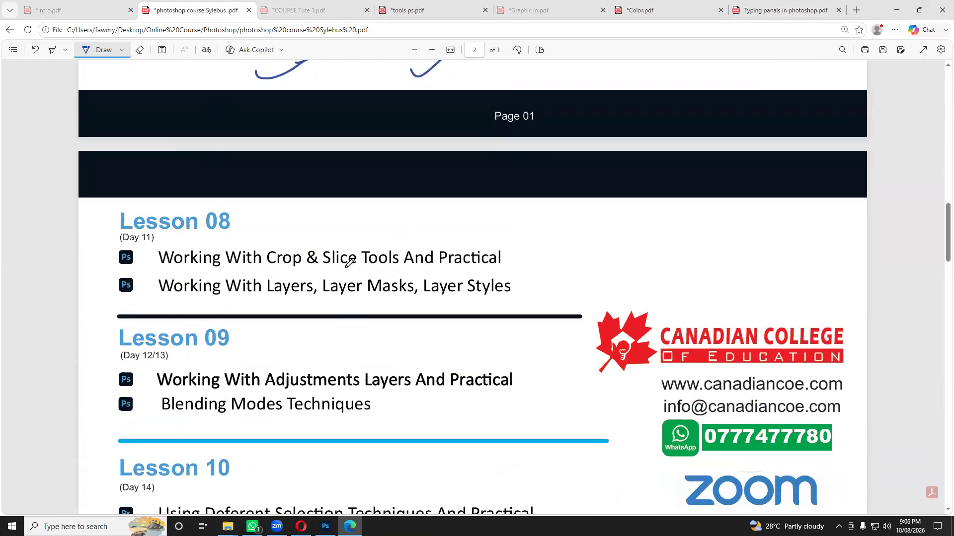
left_click_drag(106, 268, 806, 270)
left_click_drag(658, 226, 657, 250)
mouse_move(632, 231)
left_mouse_down()
mouse_move(693, 212)
mouse_move(701, 231)
mouse_move(719, 230)
mouse_move(735, 268)
left_mouse_up()
left_click_drag(592, 264, 832, 260)
Retrace the pen underline beneath the Crop & Slice Tools line in Lesson 08 for emphasis.
scroll(408, 300, "up", 1)
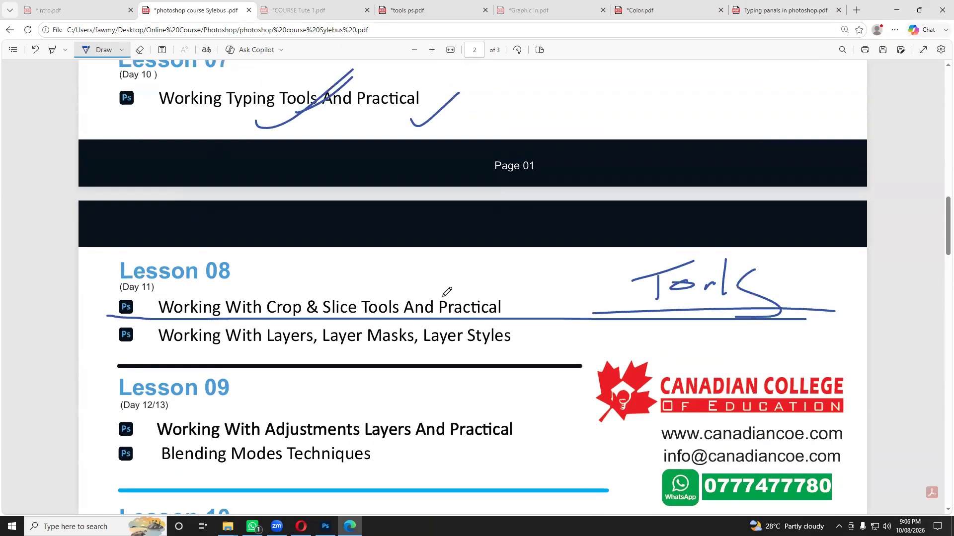
scroll(483, 304, "up", 1)
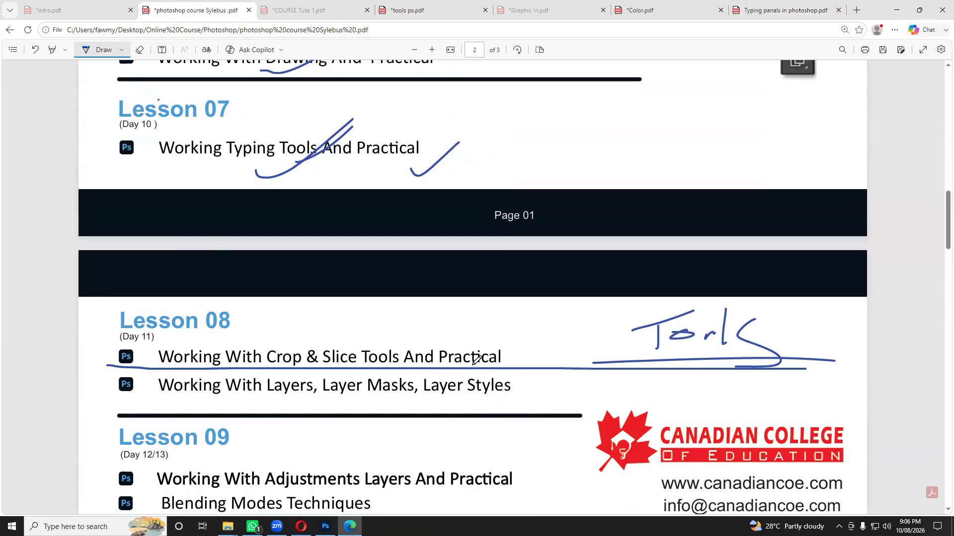
left_click_drag(487, 370, 700, 371)
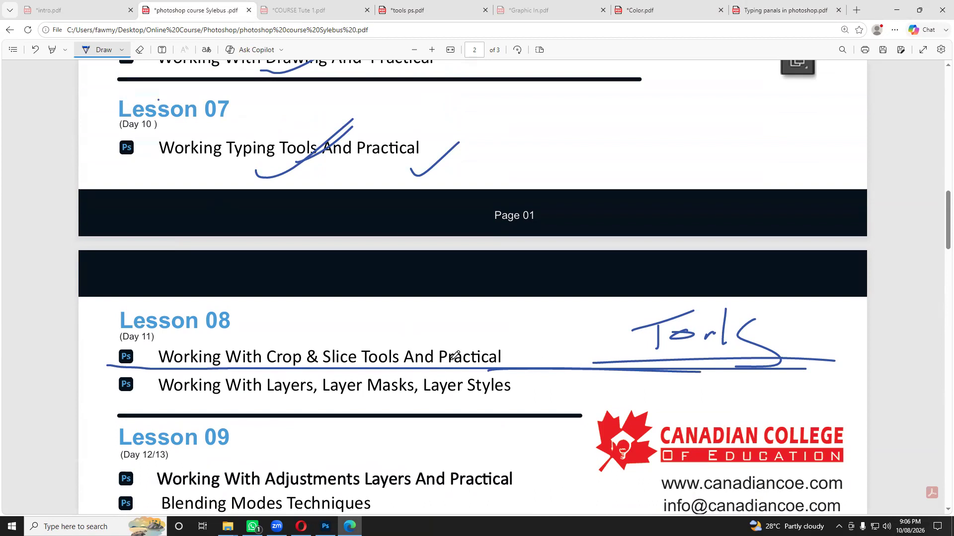
scroll(425, 334, "up", 2)
scroll(408, 354, "down", 4)
left_click_drag(123, 266, 401, 267)
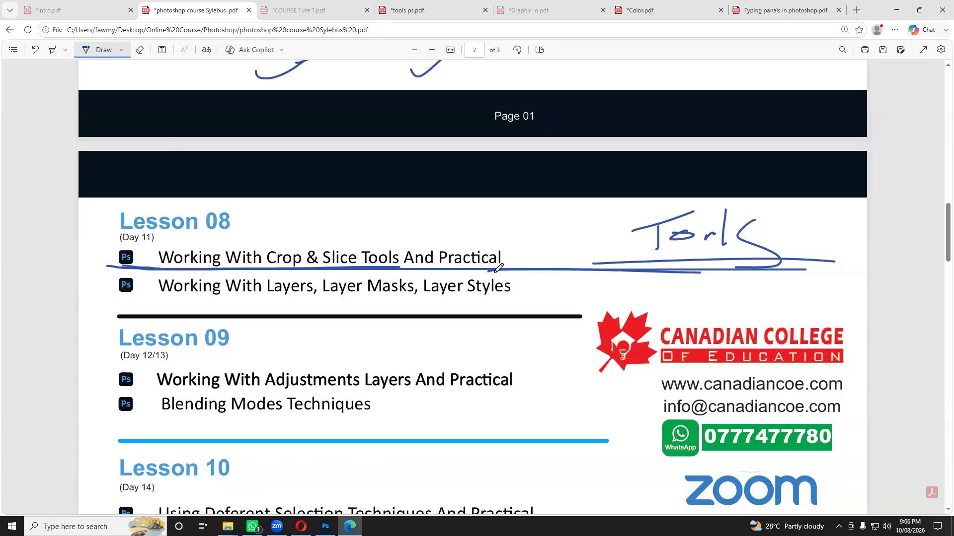
scroll(498, 268, "down", 1)
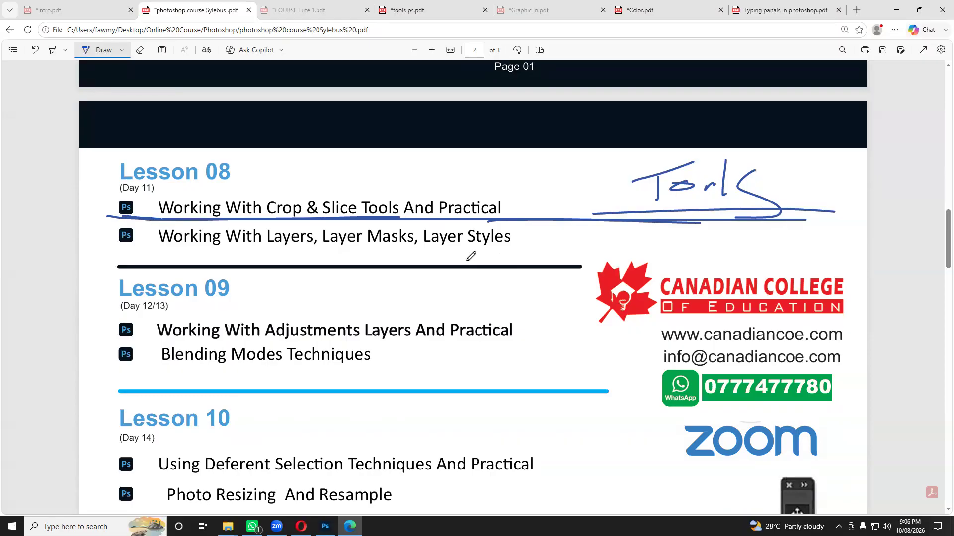
mouse_move(399, 217)
left_mouse_down()
mouse_move(523, 219)
mouse_move(508, 217)
left_mouse_up()
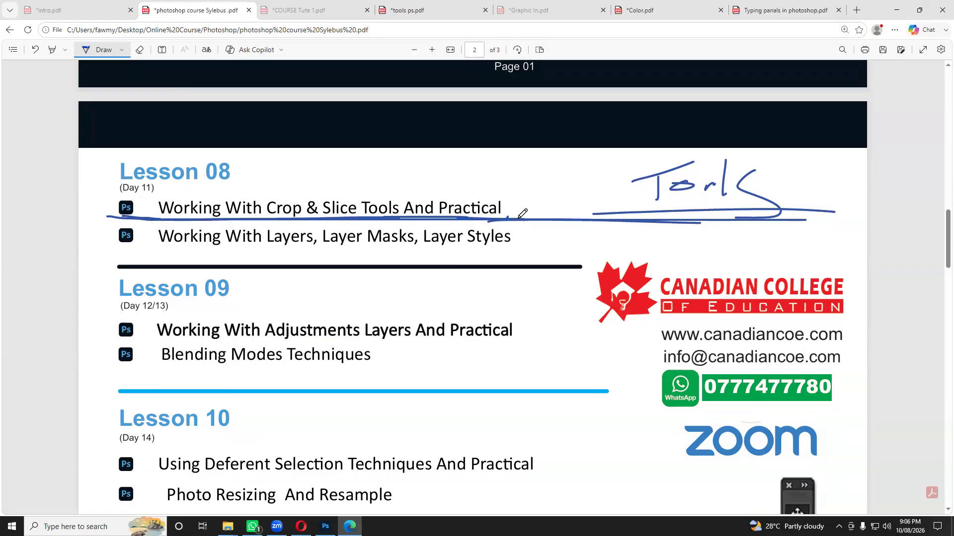
Draw a dollar-sign mark between the Crop & Slice Tools line and the handwritten word Tools.
mouse_move(542, 173)
left_mouse_down()
mouse_move(558, 187)
mouse_move(544, 211)
mouse_move(544, 179)
left_mouse_up()
scroll(528, 207, "up", 2)
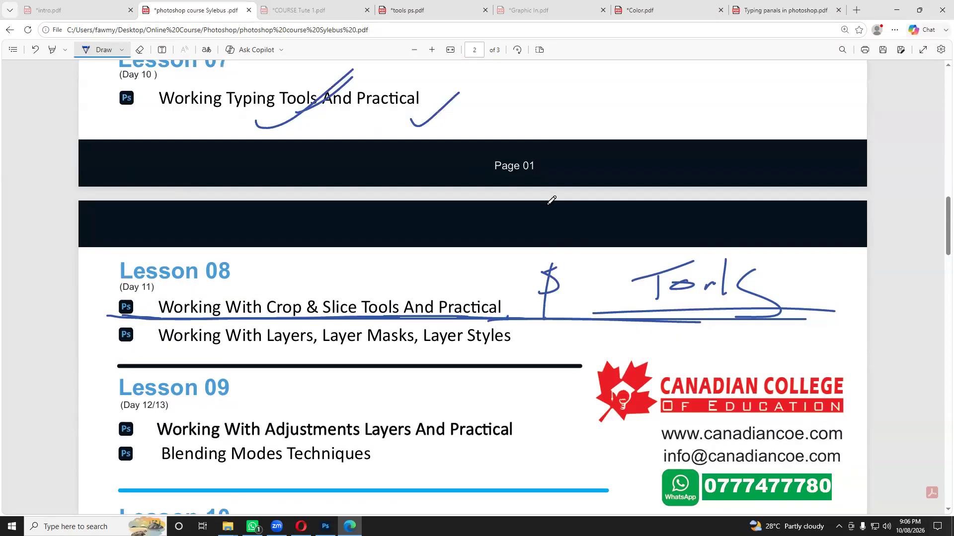
scroll(587, 294, "down", 2)
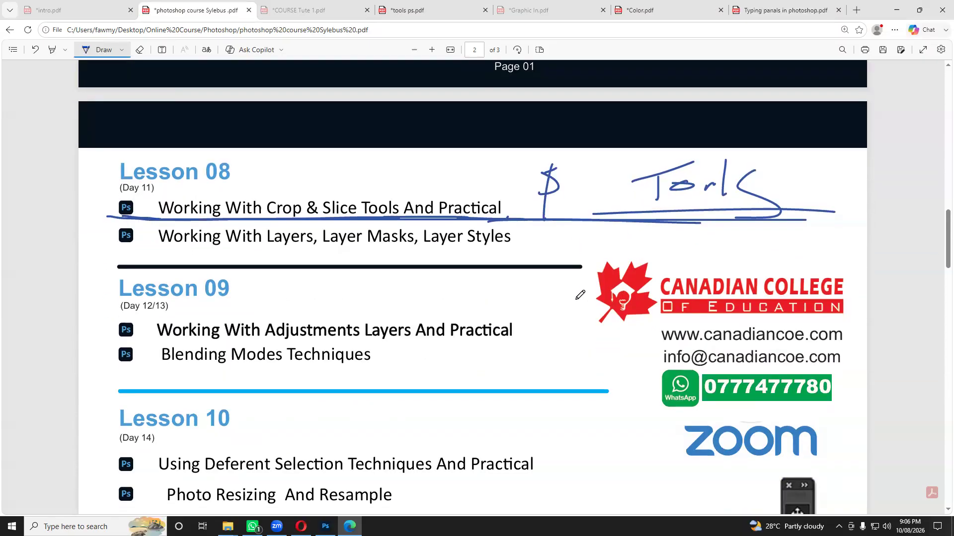
Draw a downward arrow beside the Layers line of Lesson 08 and underline Working With Layers and Layer Masks.
left_click_drag(561, 230, 570, 287)
scroll(522, 284, "down", 1)
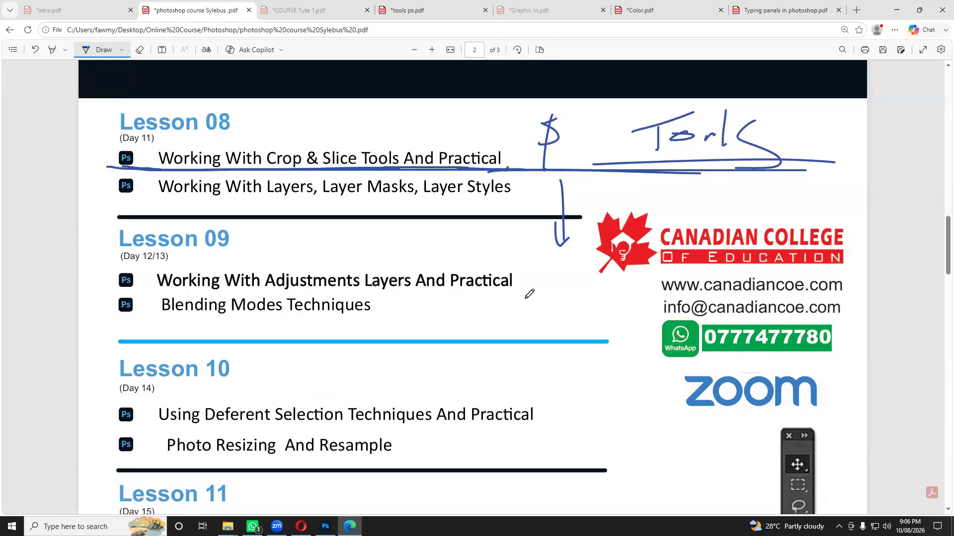
left_click_drag(158, 202, 393, 202)
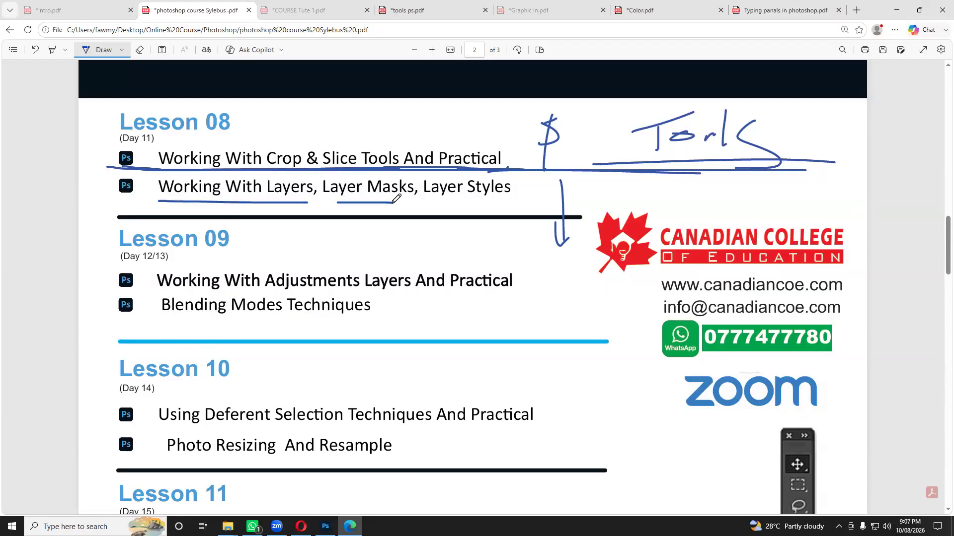
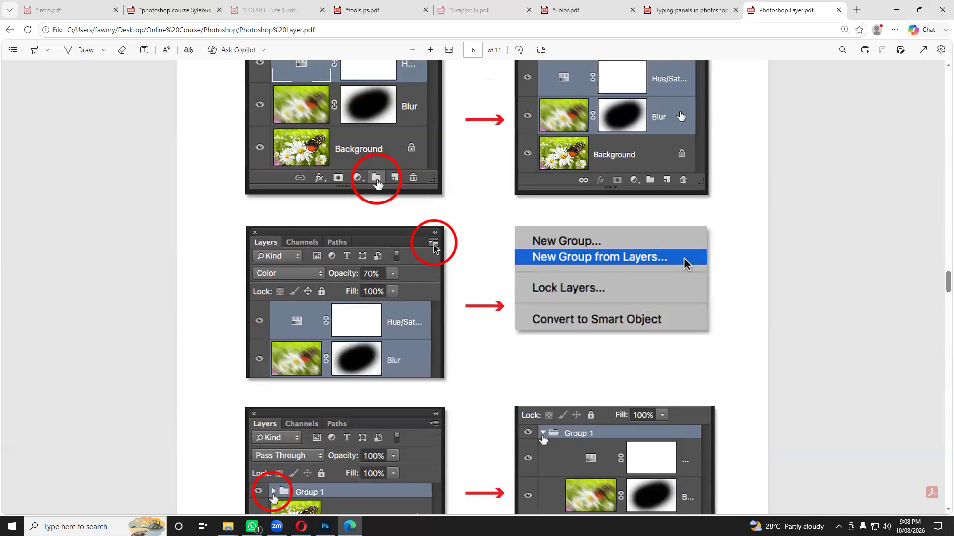
Return to the syllabus PDF, pen a small mark after Layer Styles and underline Layers and Layer Masks again.
mouse_move(325, 526)
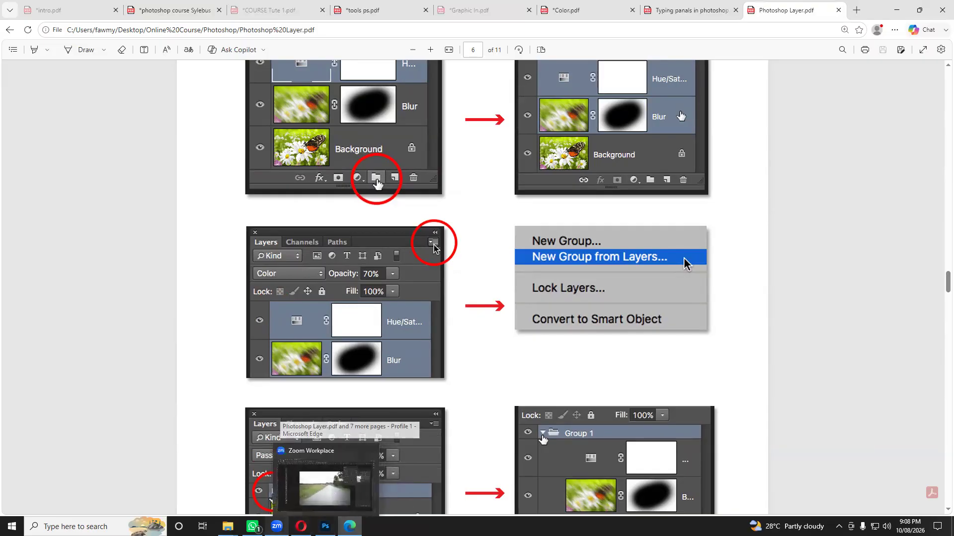
left_click(350, 527)
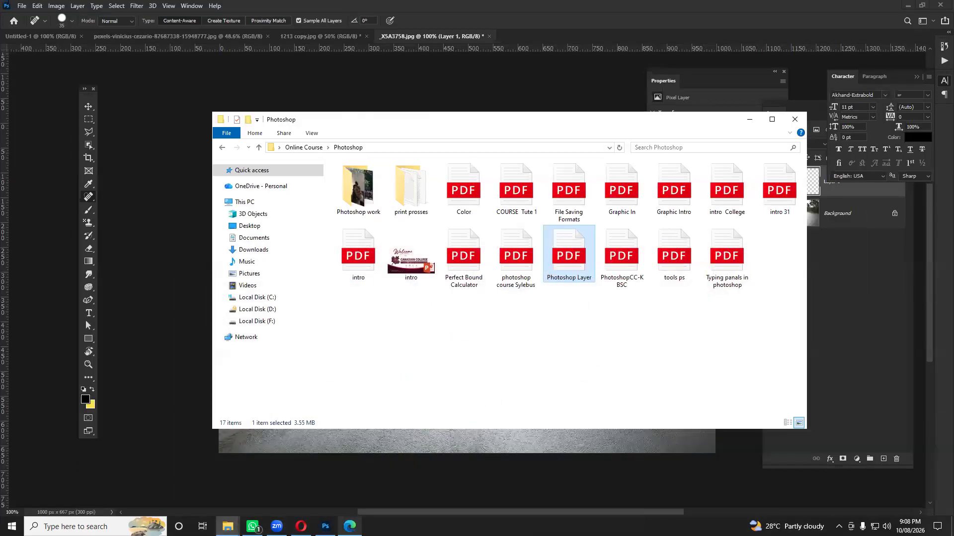
left_click(350, 526)
left_click(169, 11)
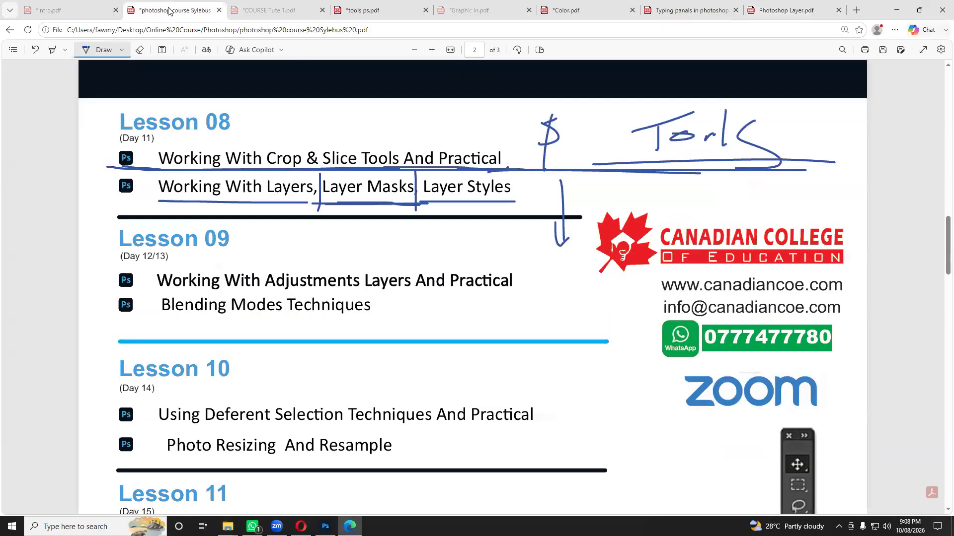
left_click_drag(522, 197, 540, 205)
left_click_drag(176, 203, 365, 209)
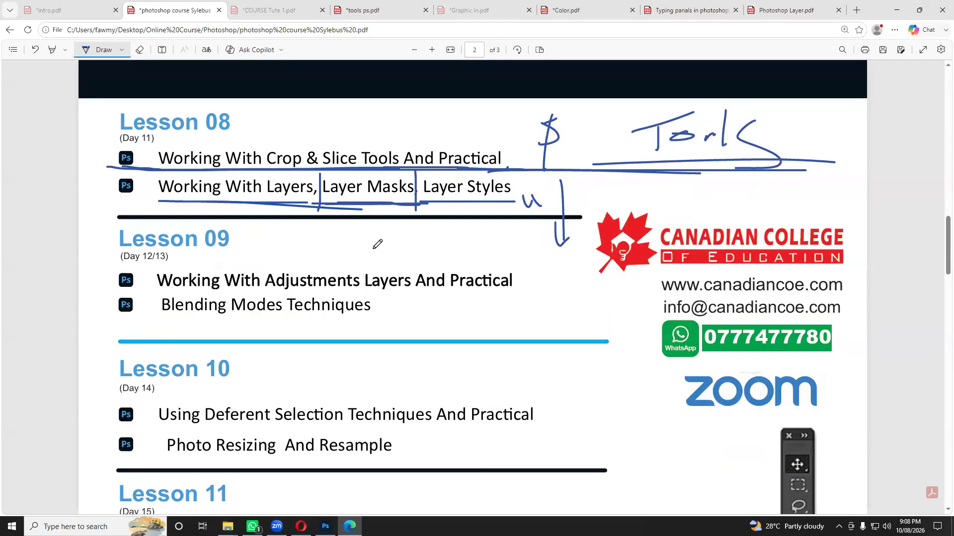
Underline Working With Adjustments Layers And Practical in Lesson 09 and draw a box around Adjustments.
left_click_drag(158, 297, 524, 296)
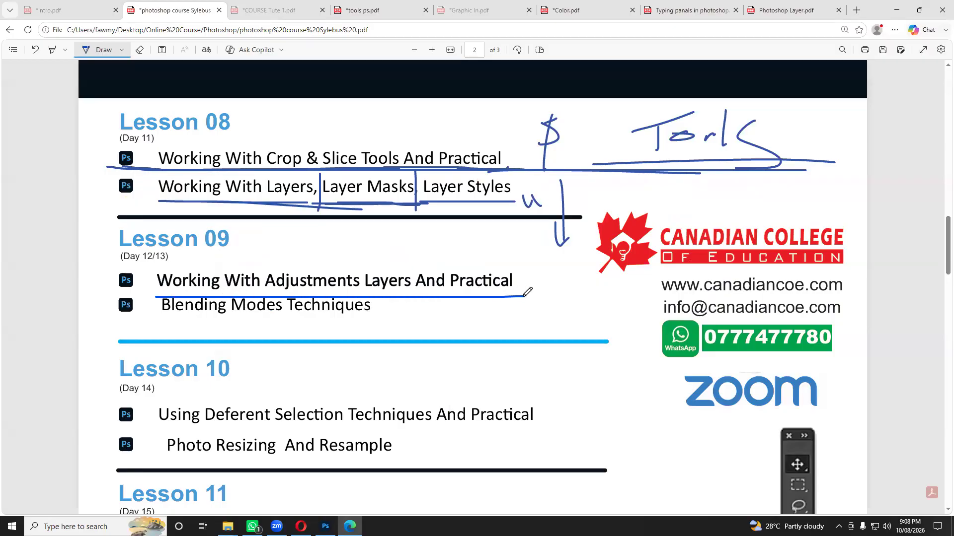
mouse_move(267, 265)
left_mouse_down()
mouse_move(257, 289)
mouse_move(363, 295)
mouse_move(365, 266)
mouse_move(268, 263)
left_mouse_up()
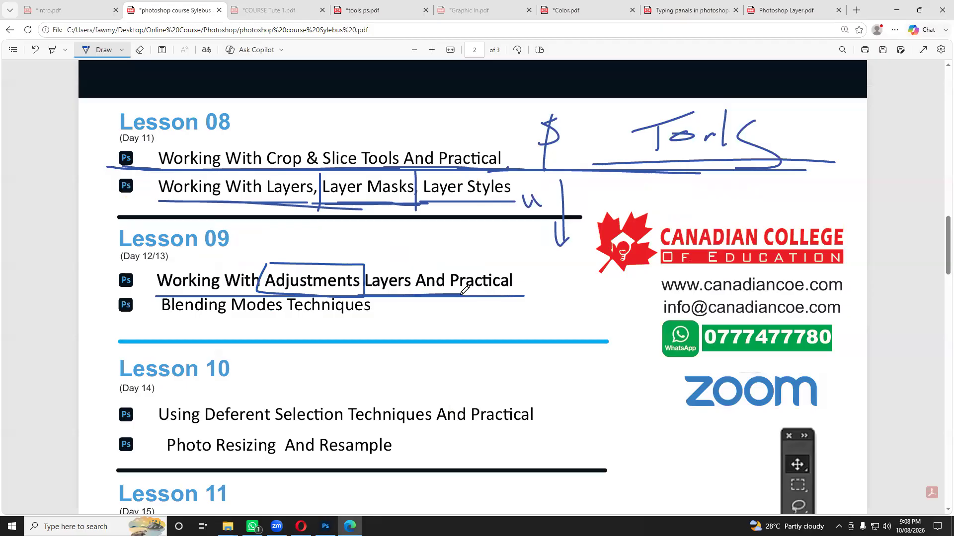
Switch to Photoshop, close _X5A3758.jpg without saving, collapse the Character panel and show the available adjustment layer types.
left_click(325, 526)
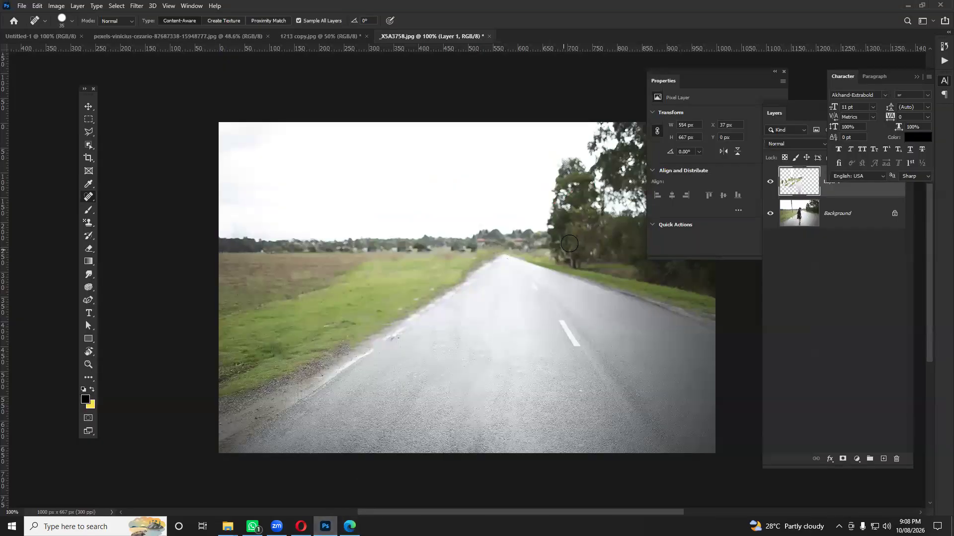
left_click(489, 36)
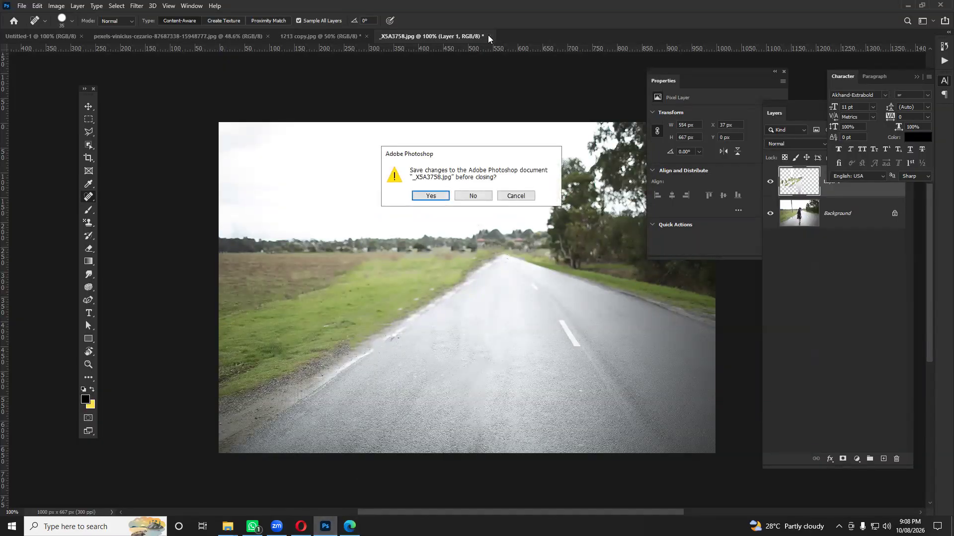
left_click(478, 195)
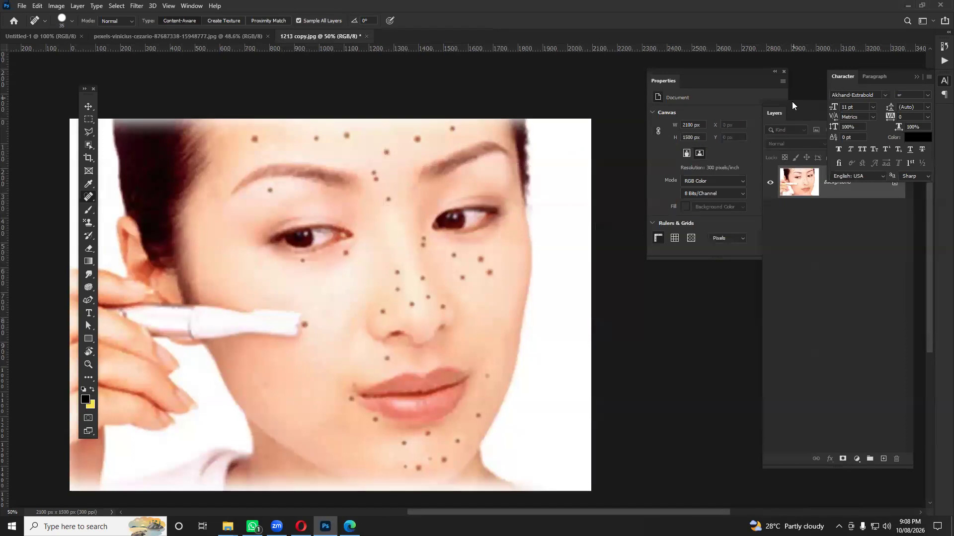
left_click(915, 75)
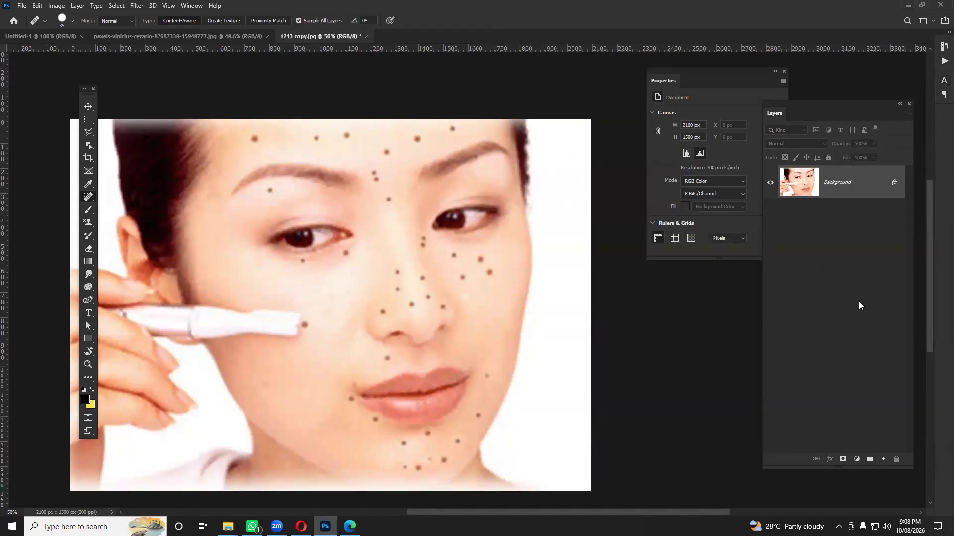
left_click(857, 460)
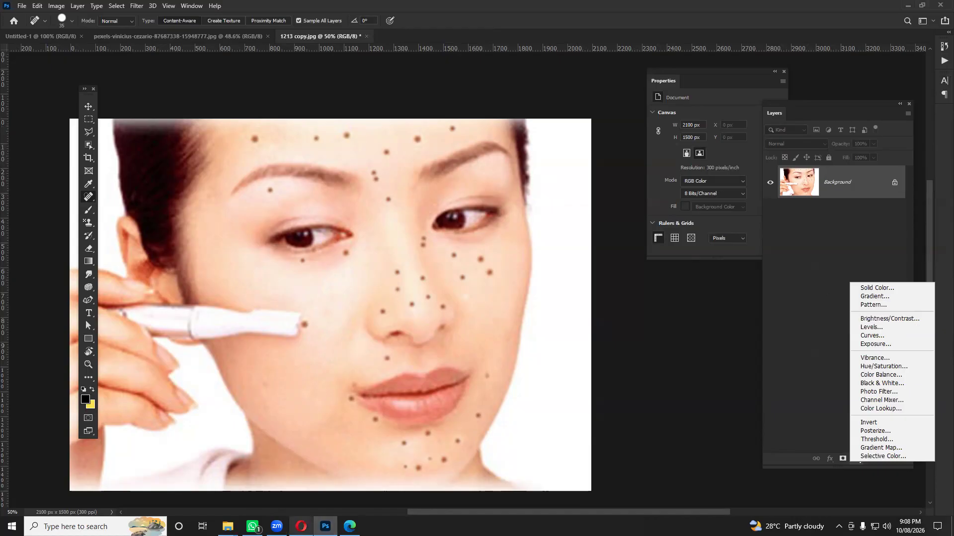
Open Face 2 from the Retouching Tools folder of Photoshop work as a separate document, accept the profile mismatch and show the adjustment layer types.
left_click(228, 526)
left_click(271, 474)
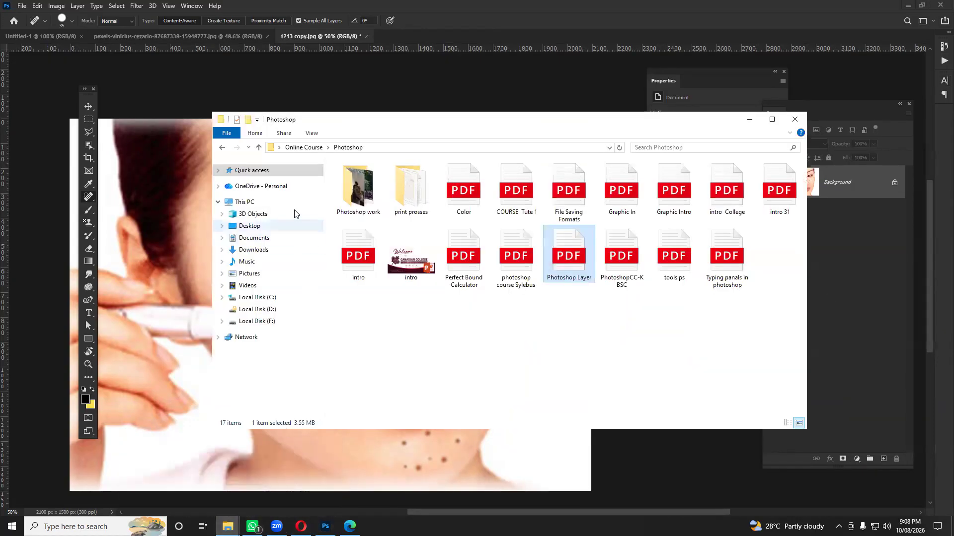
double_click(366, 193)
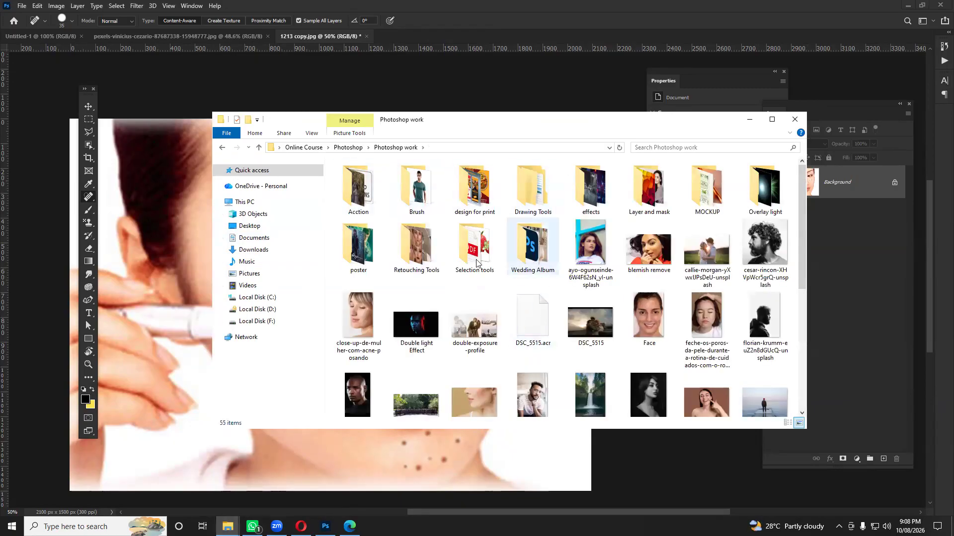
scroll(643, 279, "down", 5)
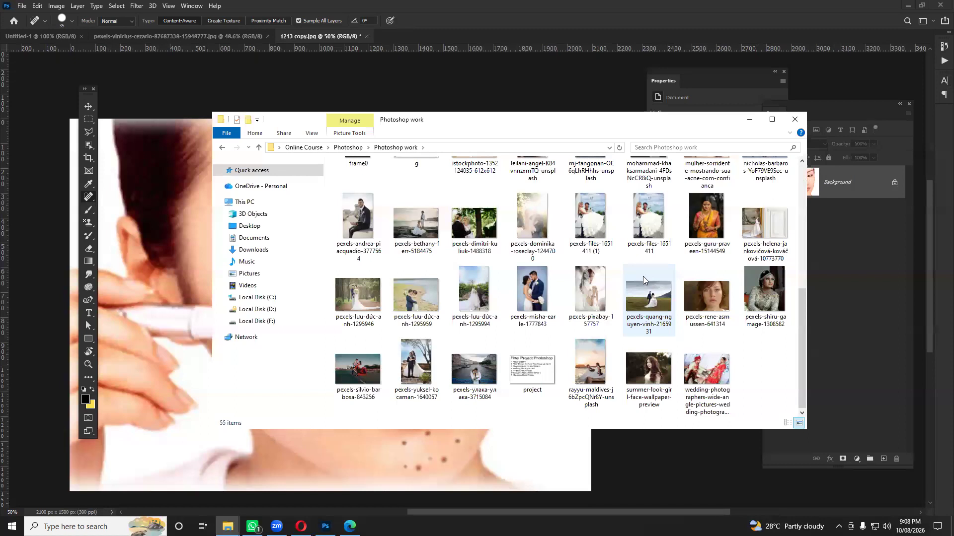
scroll(642, 276, "up", 5)
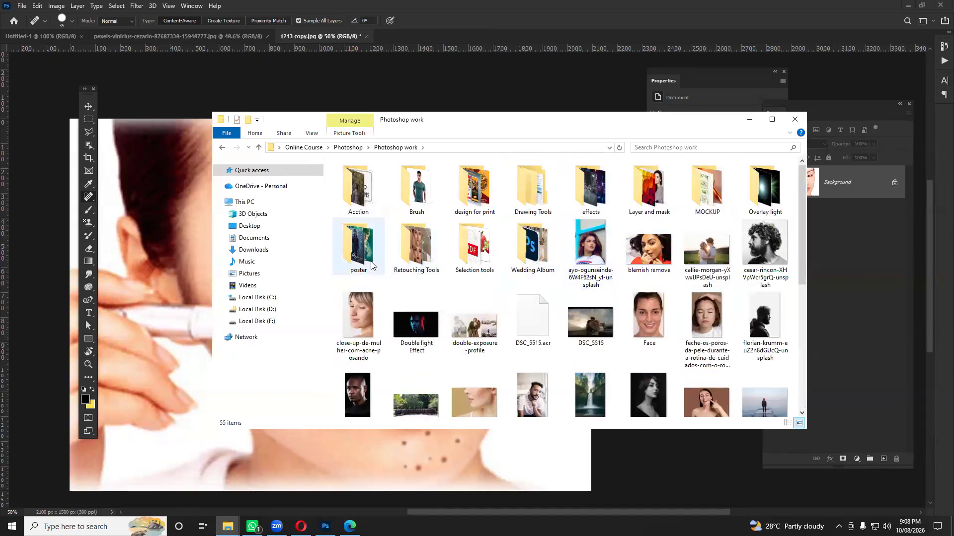
double_click(416, 246)
mouse_move(357, 332)
left_mouse_down()
mouse_move(561, 162)
mouse_move(503, 27)
mouse_move(492, 36)
left_mouse_up()
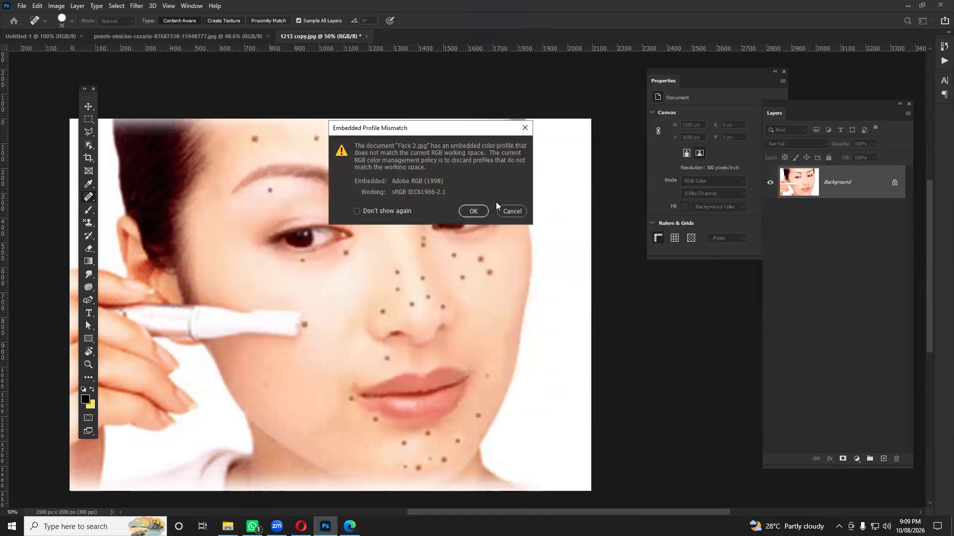
left_click(470, 214)
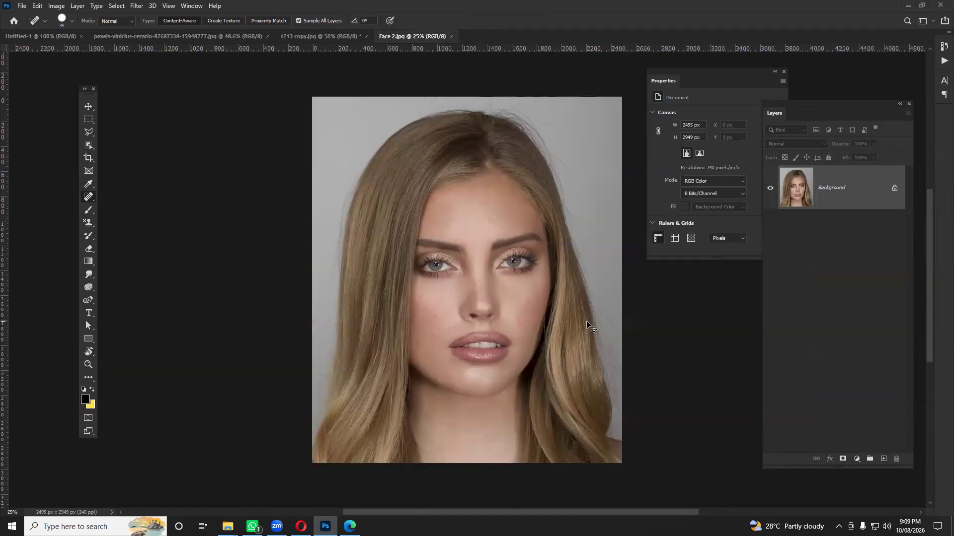
key("ctrl+plus")
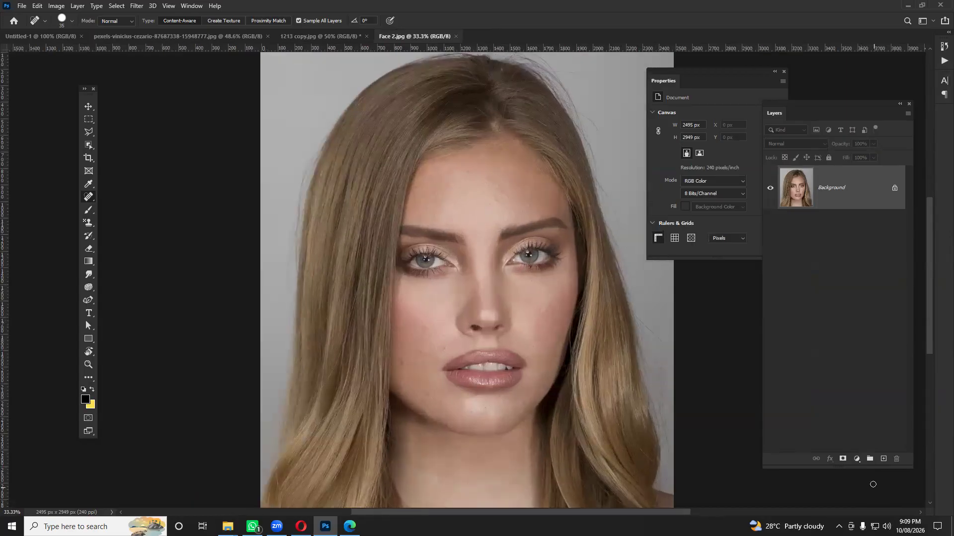
left_click(856, 459)
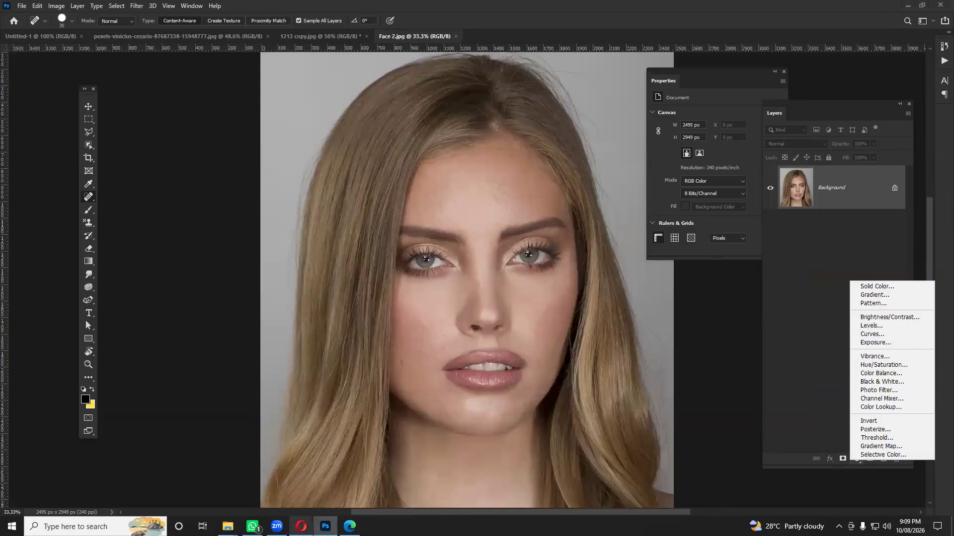
Return to the syllabus PDF, box and underline 12/13 in Lesson 09, underline Adjustments and pen a partly circled mark after Blending Modes Techniques.
left_click(349, 526)
mouse_move(145, 265)
left_mouse_down()
mouse_move(171, 265)
mouse_move(171, 251)
mouse_move(140, 248)
mouse_move(140, 263)
mouse_move(158, 265)
left_mouse_up()
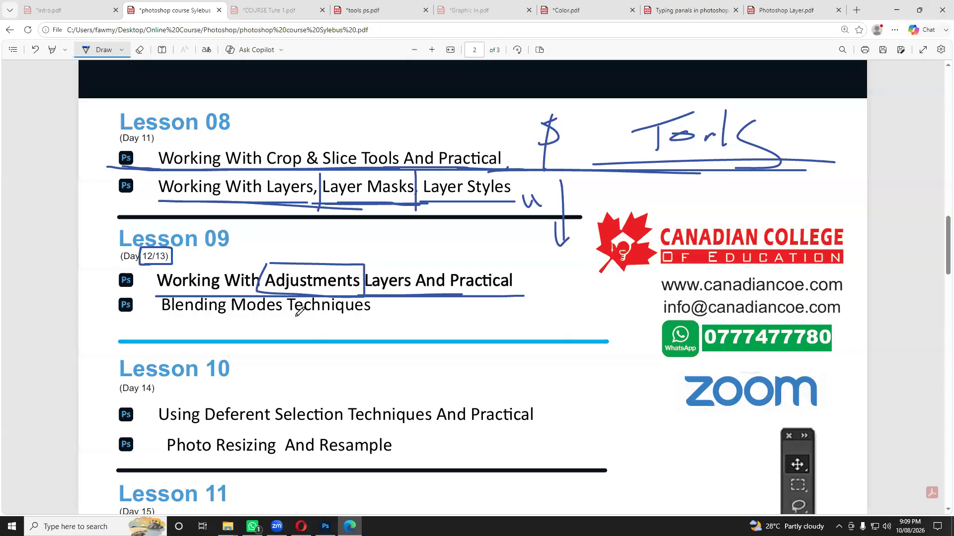
mouse_move(381, 321)
left_mouse_down()
mouse_move(384, 309)
mouse_move(374, 325)
mouse_move(361, 323)
mouse_move(385, 312)
left_mouse_up()
left_click_drag(261, 290, 352, 290)
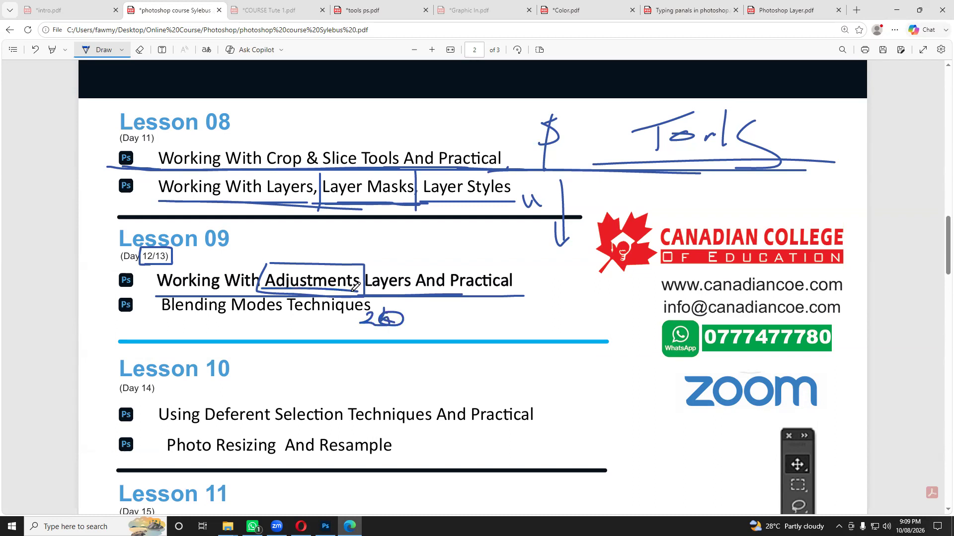
left_click_drag(115, 264, 181, 264)
Switch to Photoshop, open the wedding couple meadow photo from the Photoshop work folder as a separate document and add a Brightness/Contrast adjustment layer.
left_click(325, 526)
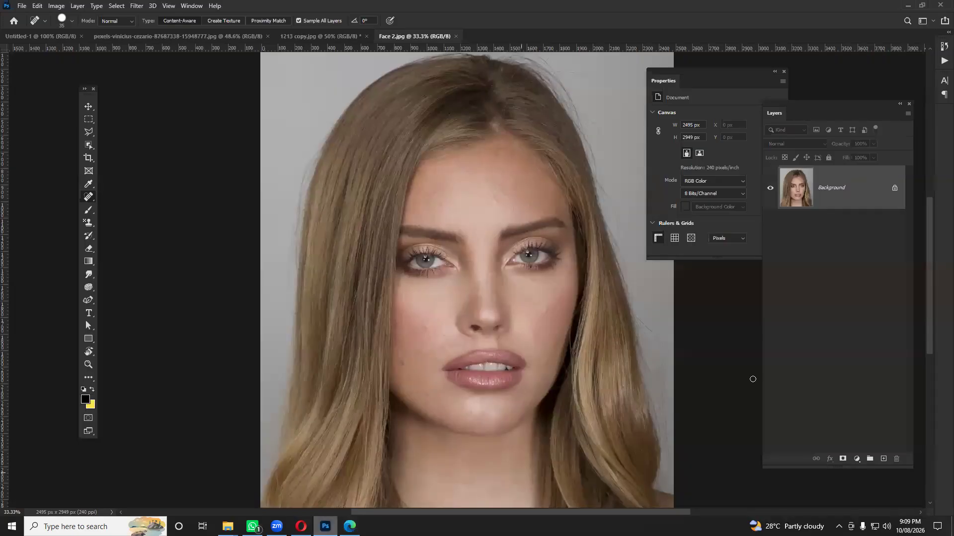
left_click(857, 457)
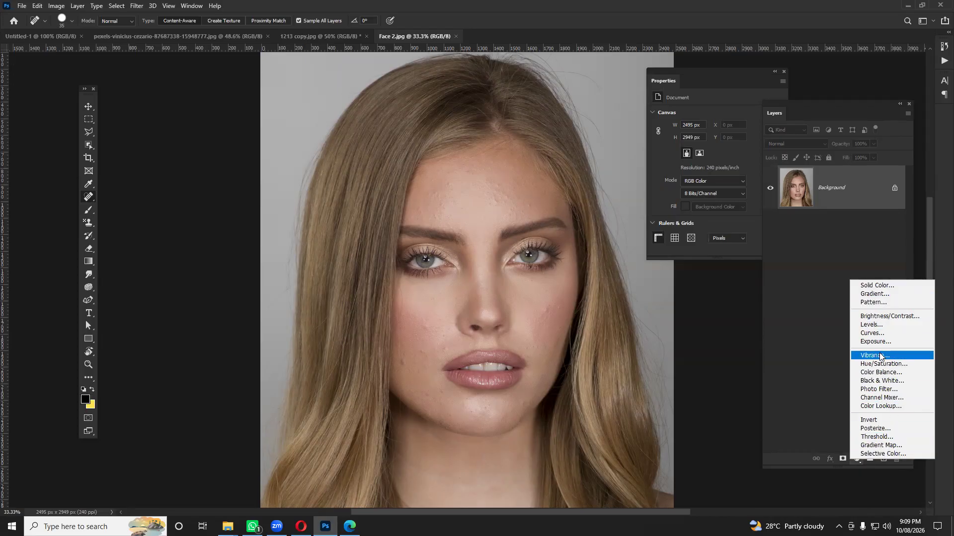
left_click(228, 527)
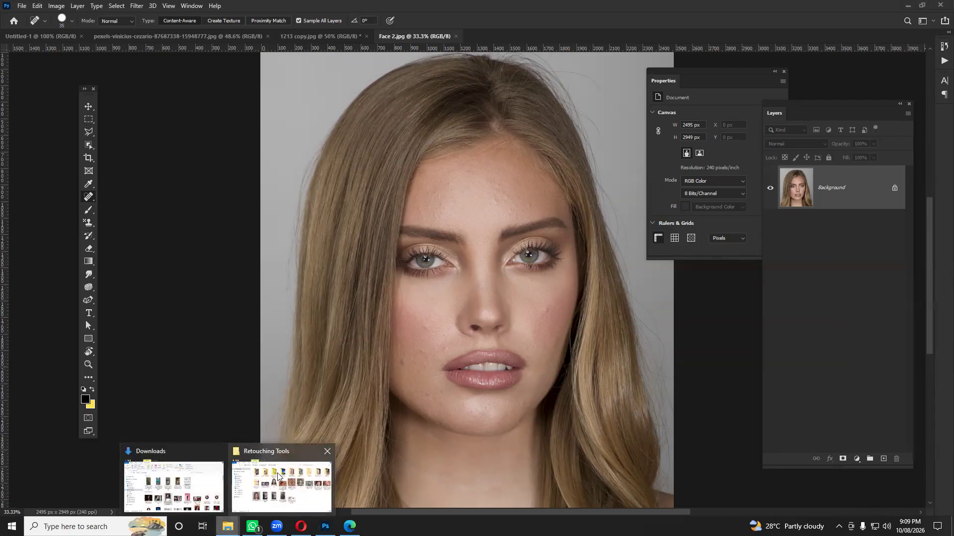
left_click(277, 476)
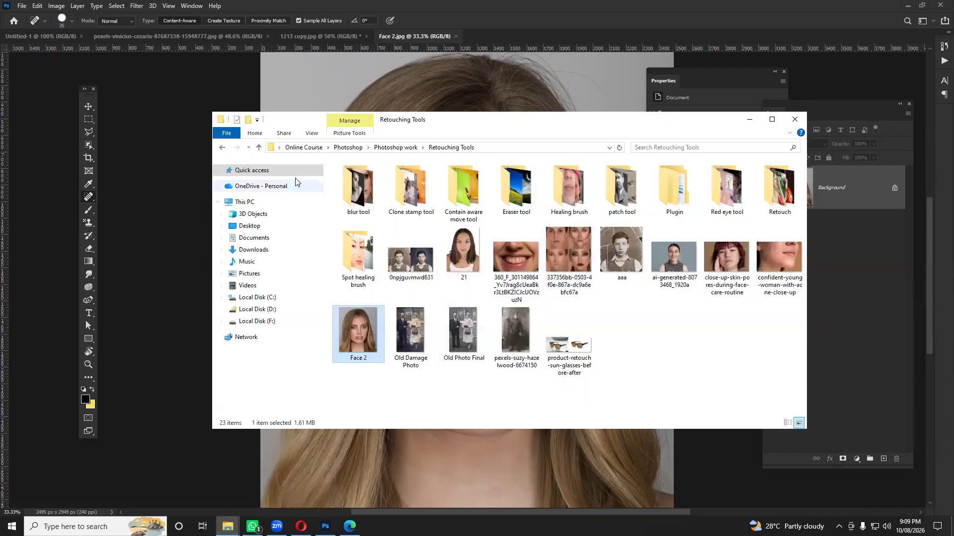
left_click(258, 149)
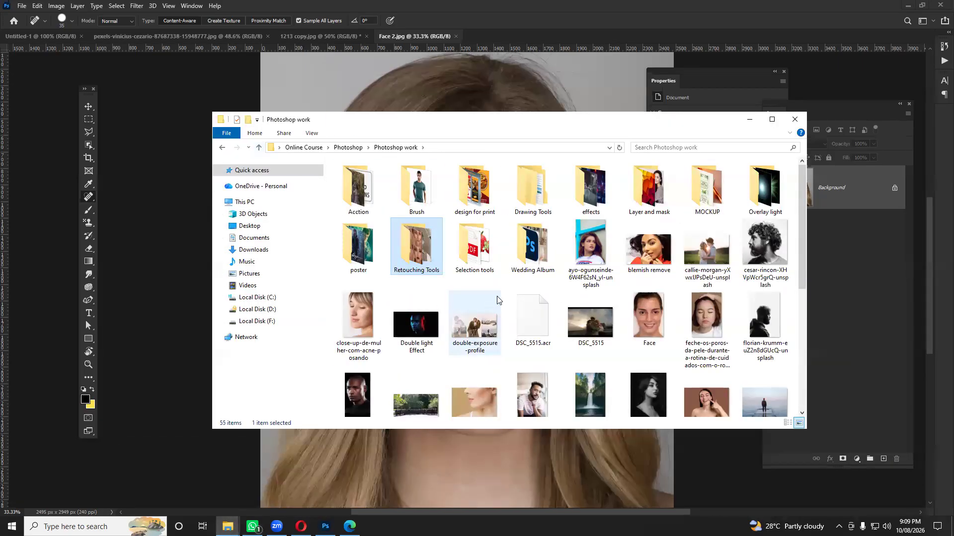
scroll(506, 301, "down", 5)
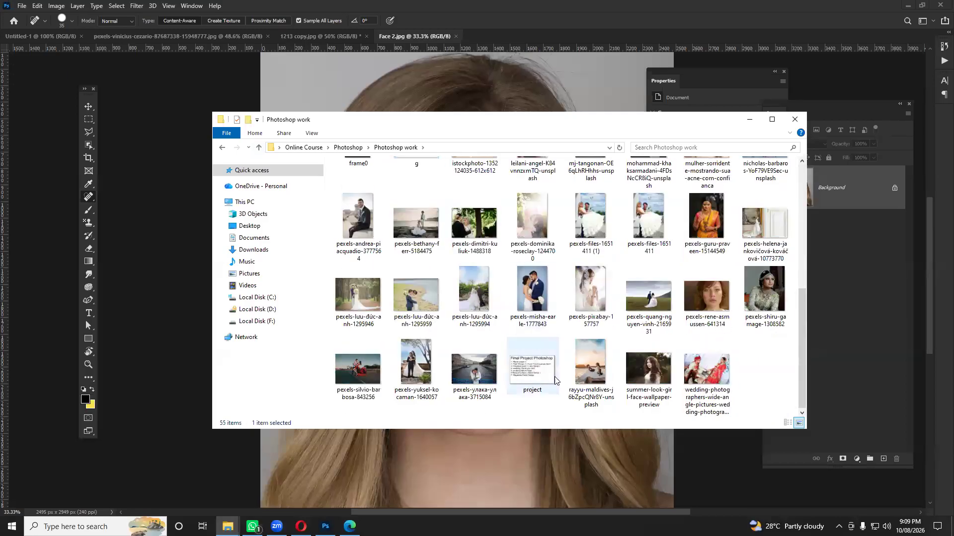
left_click(592, 370)
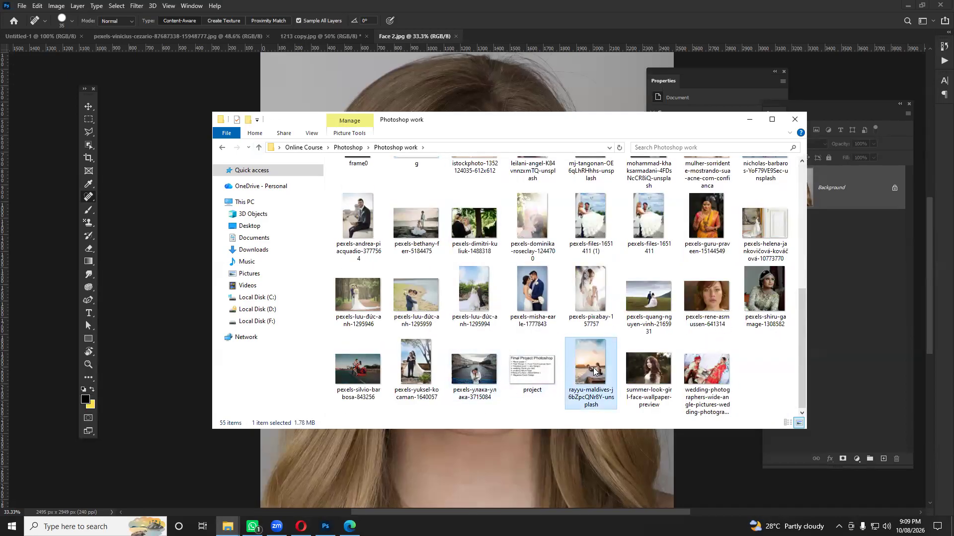
left_click_drag(648, 298, 595, 33)
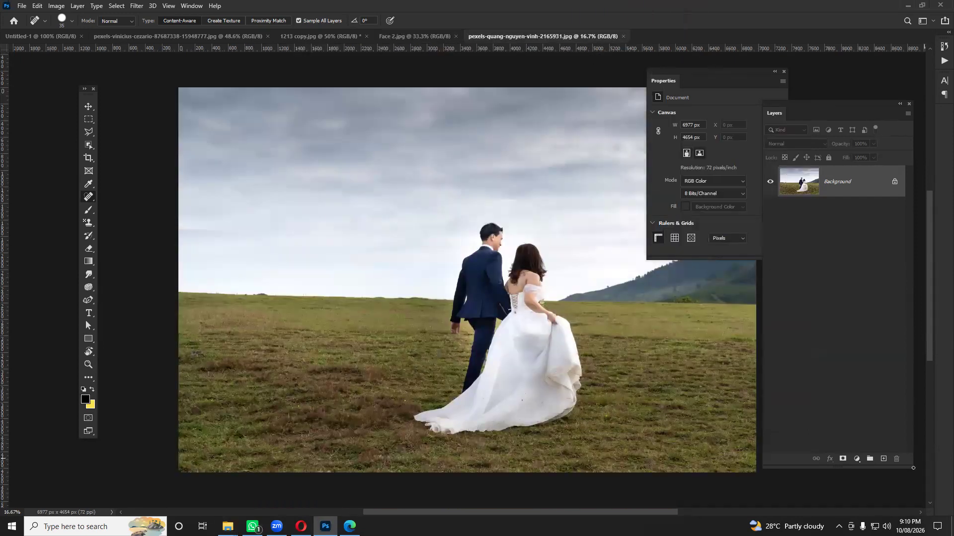
left_click(857, 459)
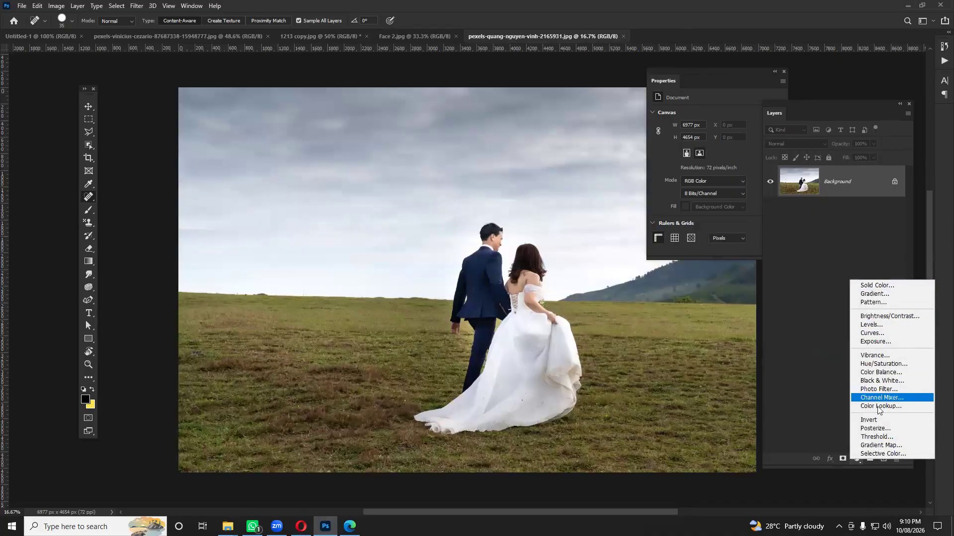
left_click(887, 318)
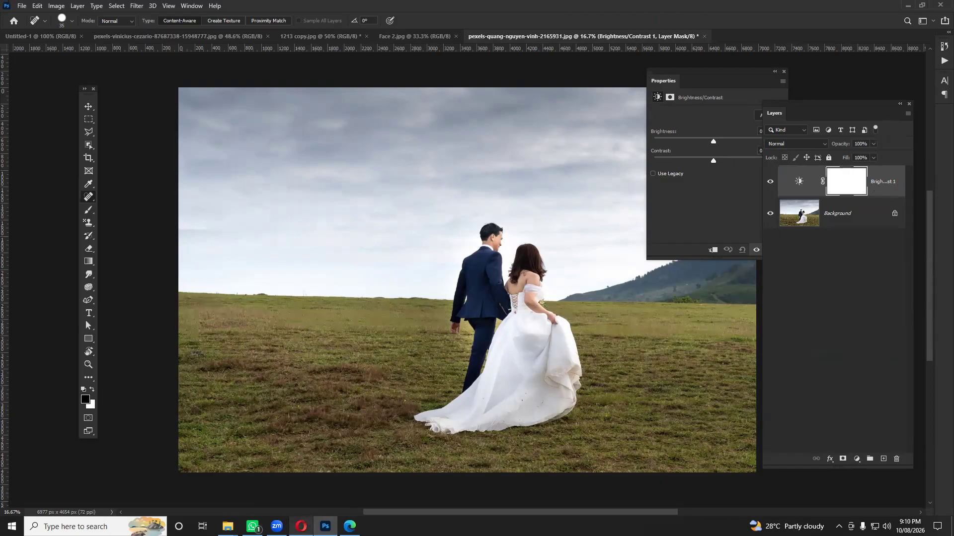
In the syllabus PDF, outline Layer Masks in Lesson 08 again and draw a downward arrow towards Lesson 09.
left_click(349, 527)
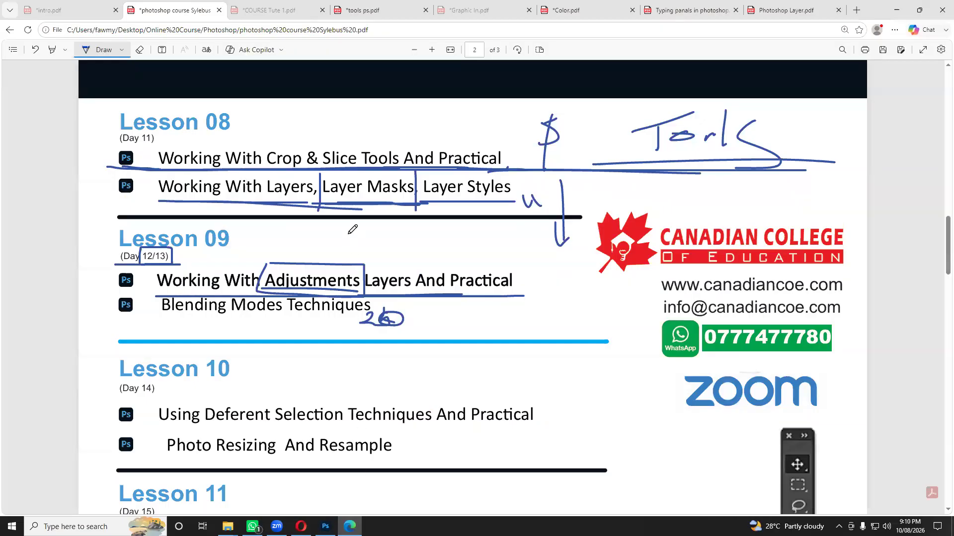
mouse_move(323, 198)
left_mouse_down()
mouse_move(418, 199)
mouse_move(417, 174)
mouse_move(317, 174)
mouse_move(317, 199)
mouse_move(439, 201)
mouse_move(424, 172)
mouse_move(351, 174)
mouse_move(392, 204)
left_mouse_up()
mouse_move(454, 217)
left_mouse_down()
mouse_move(449, 241)
mouse_move(490, 245)
left_mouse_up()
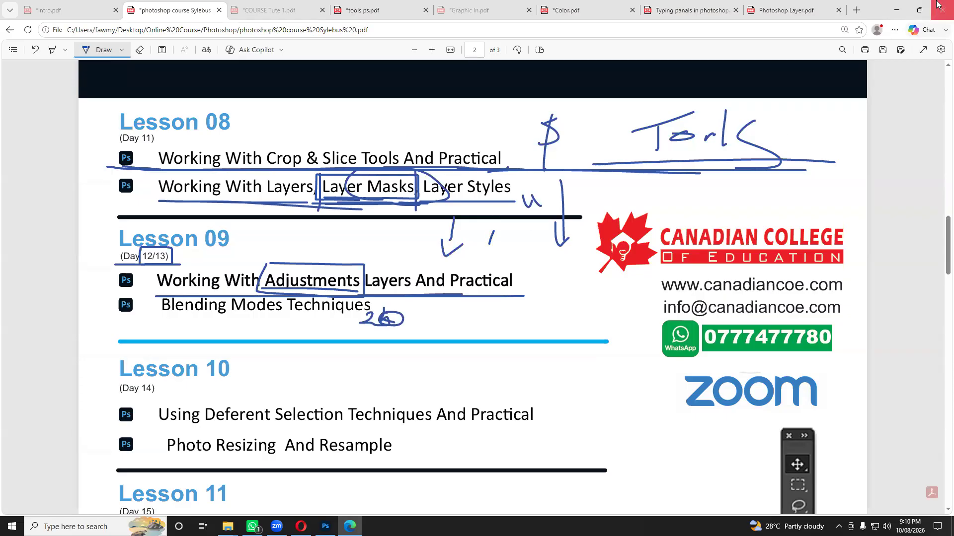
Return to Photoshop and set the adjustment layer's brightness to 24 and contrast to 29, moving the Properties panel clear and closing it.
left_click(896, 10)
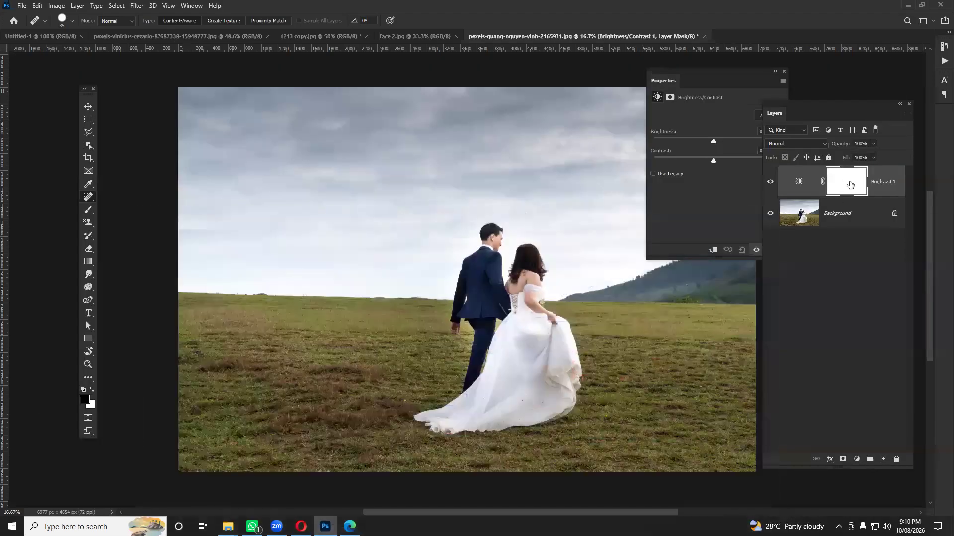
left_click_drag(707, 73, 683, 64)
left_click_drag(685, 135, 760, 134)
mouse_move(686, 135)
left_mouse_down()
mouse_move(569, 134)
mouse_move(701, 135)
left_mouse_up()
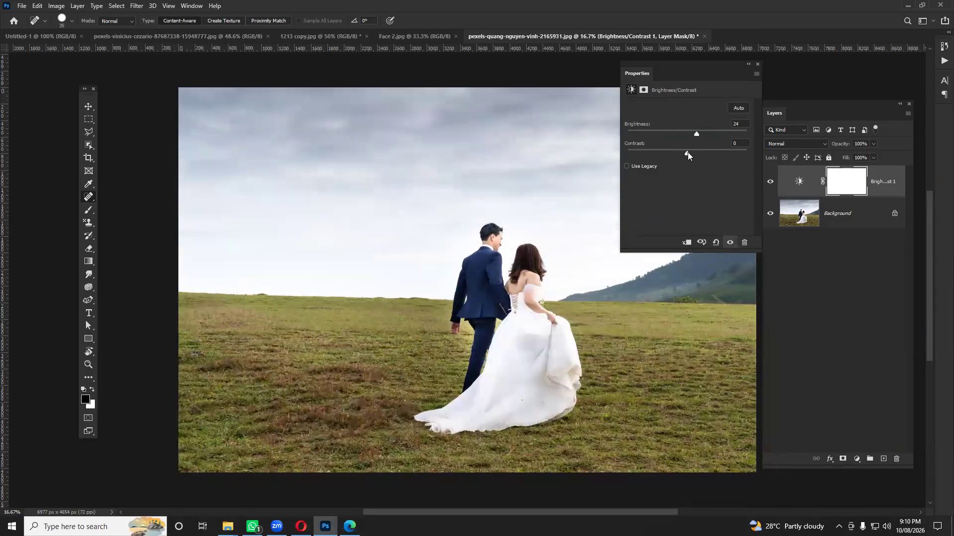
left_click_drag(694, 154, 705, 154)
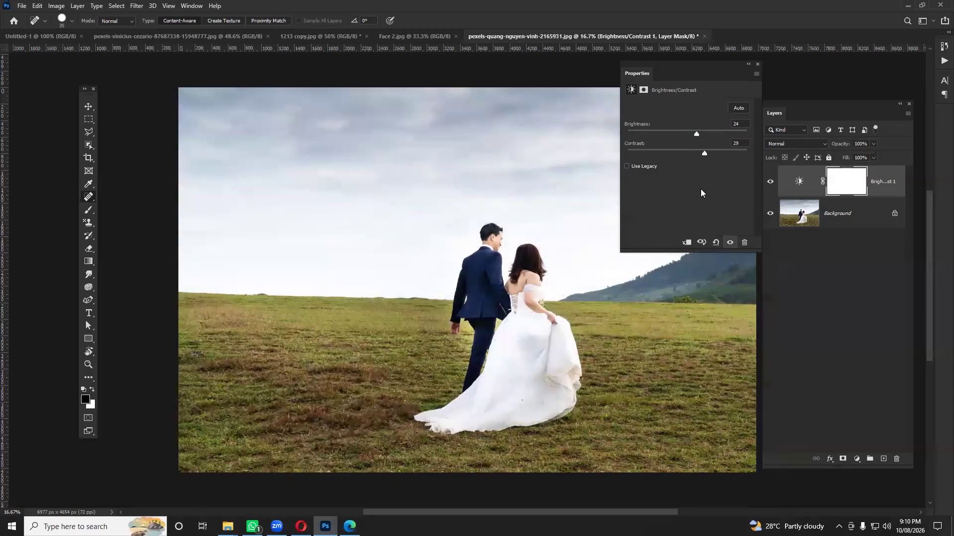
left_click(757, 65)
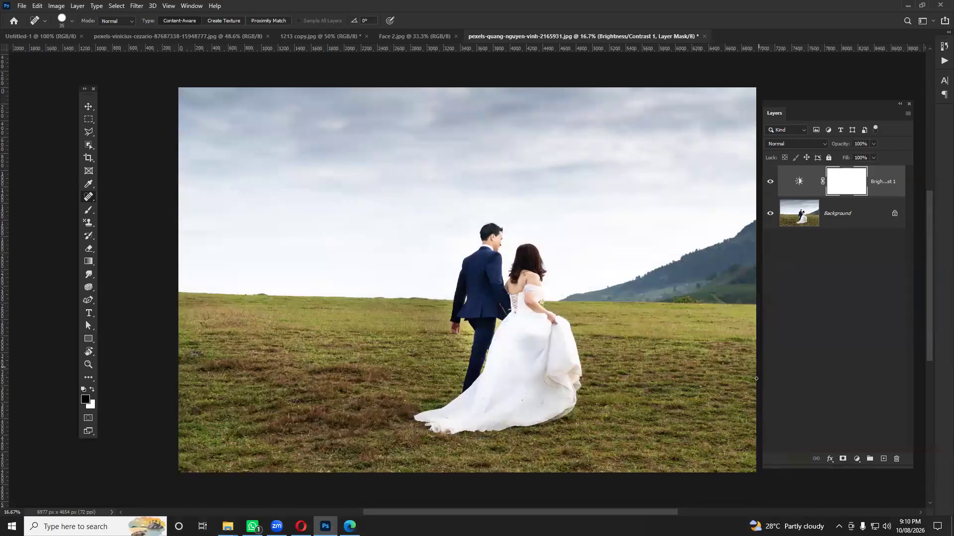
Add a Color Balance adjustment layer with midtones at Cyan-Red -37, Magenta-Green +21 and Yellow-Blue -16, and close its properties.
left_click(857, 459)
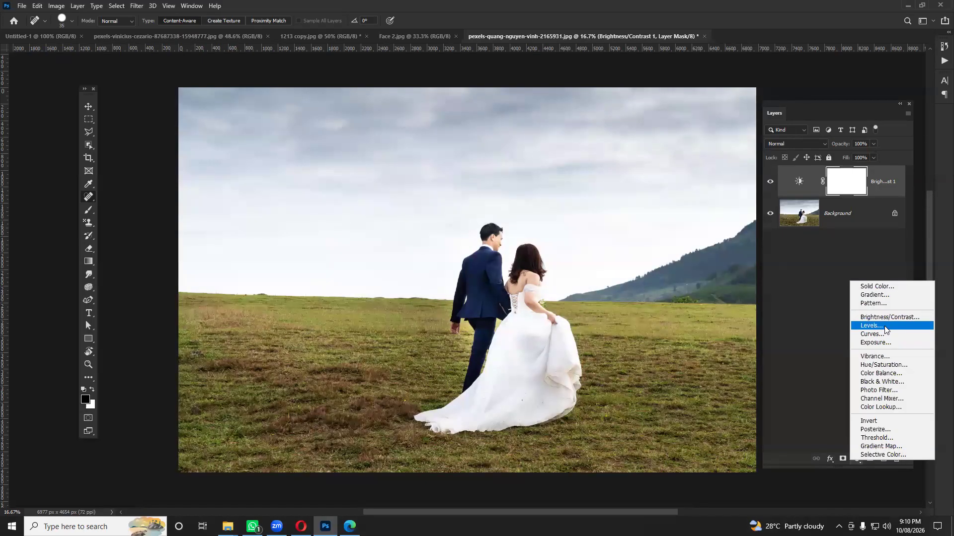
left_click(875, 376)
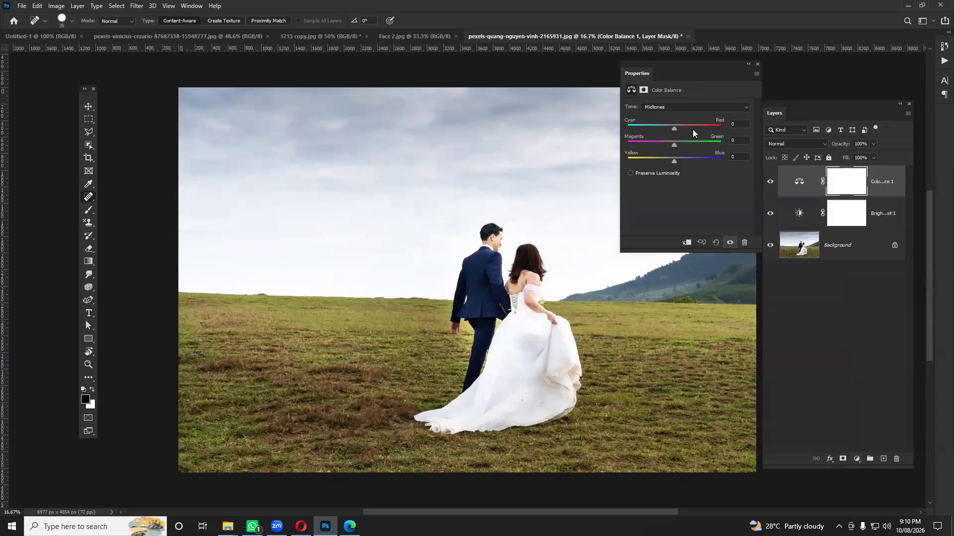
mouse_move(673, 129)
left_mouse_down()
mouse_move(697, 129)
mouse_move(657, 130)
mouse_move(679, 133)
left_mouse_up()
left_click_drag(674, 145, 654, 161)
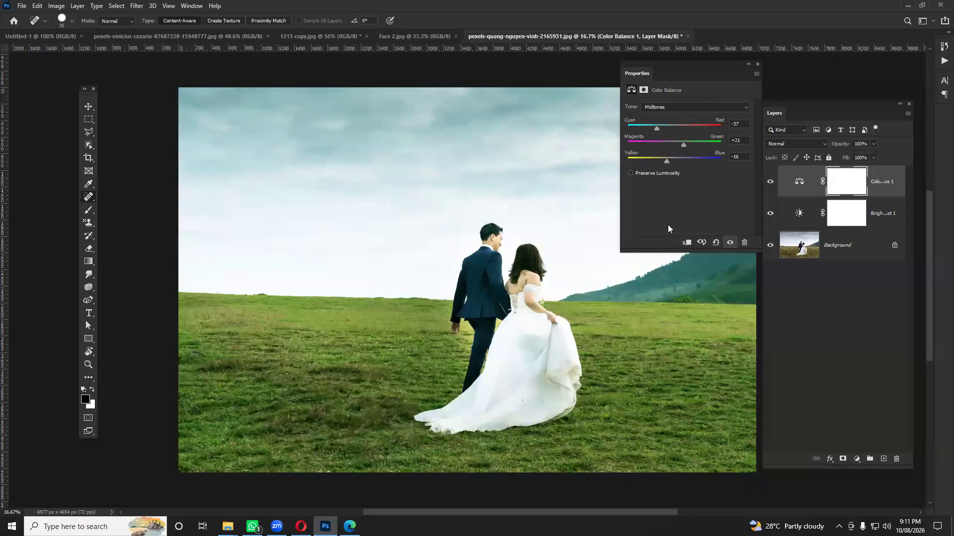
left_click(758, 64)
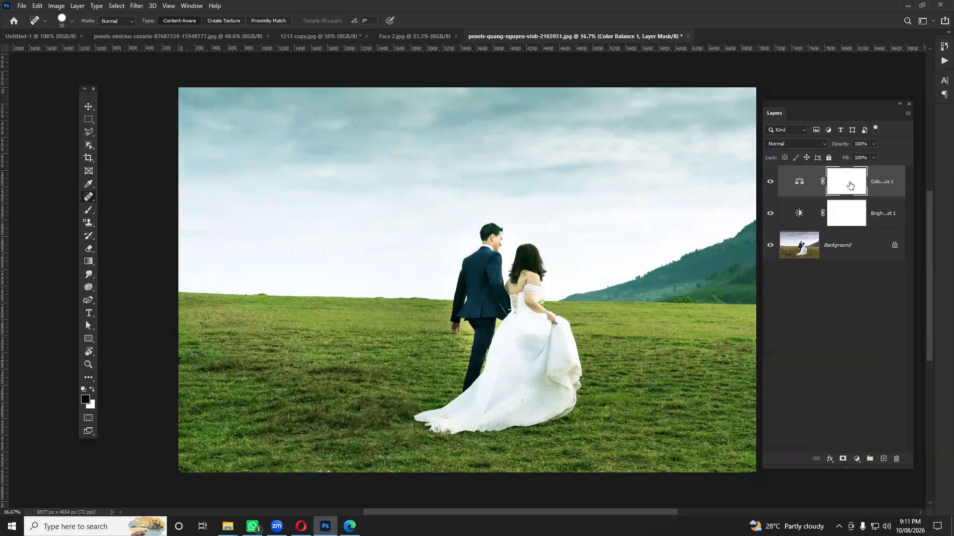
With a 1300 px black brush at 100% flow, paint over the sky on the Color Balance layer's mask to remove the tint there.
left_click(89, 210)
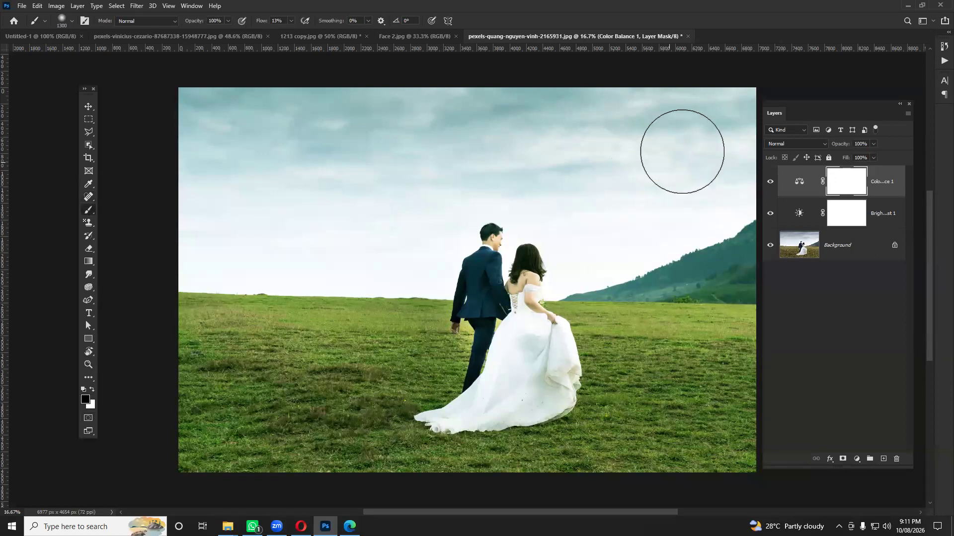
left_click_drag(329, 117, 383, 136)
left_click_drag(261, 23, 371, 31)
mouse_move(283, 123)
left_mouse_down()
mouse_move(738, 112)
mouse_move(212, 156)
mouse_move(392, 203)
mouse_move(237, 229)
left_mouse_up()
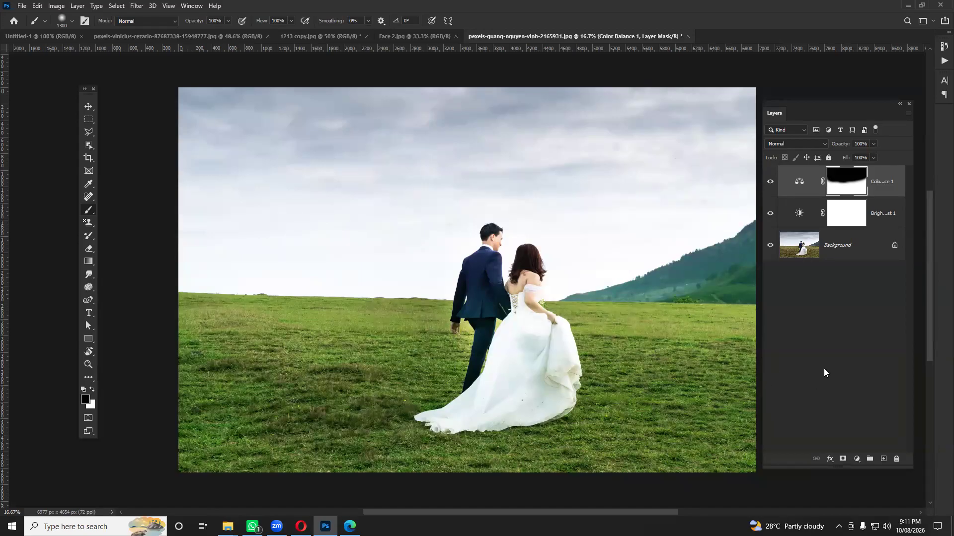
Add a second Color Balance adjustment layer with midtones around Cyan-Red -87, Magenta-Green -16 and Yellow-Blue +12.
left_click(852, 463)
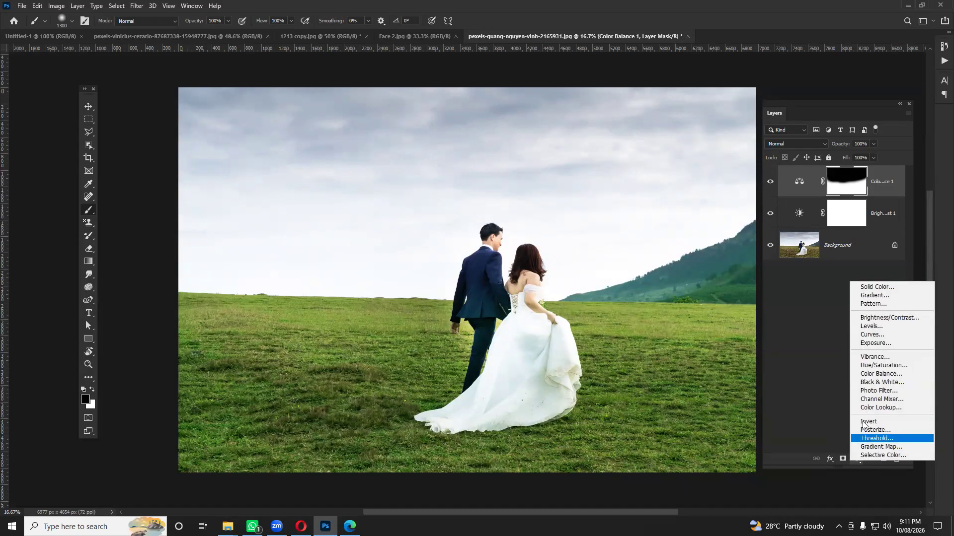
left_click(877, 375)
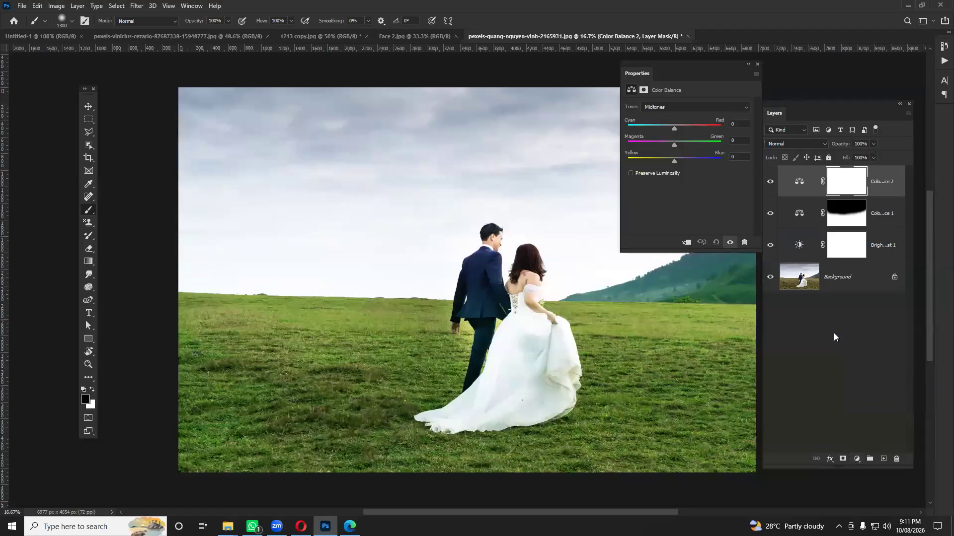
left_click_drag(675, 128, 633, 147)
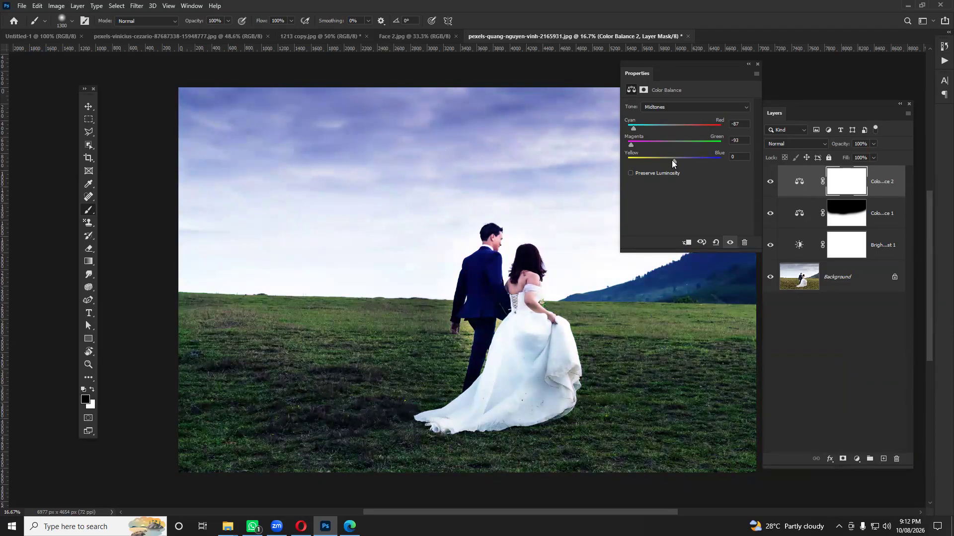
mouse_move(712, 159)
left_mouse_down()
mouse_move(622, 161)
mouse_move(710, 161)
left_mouse_up()
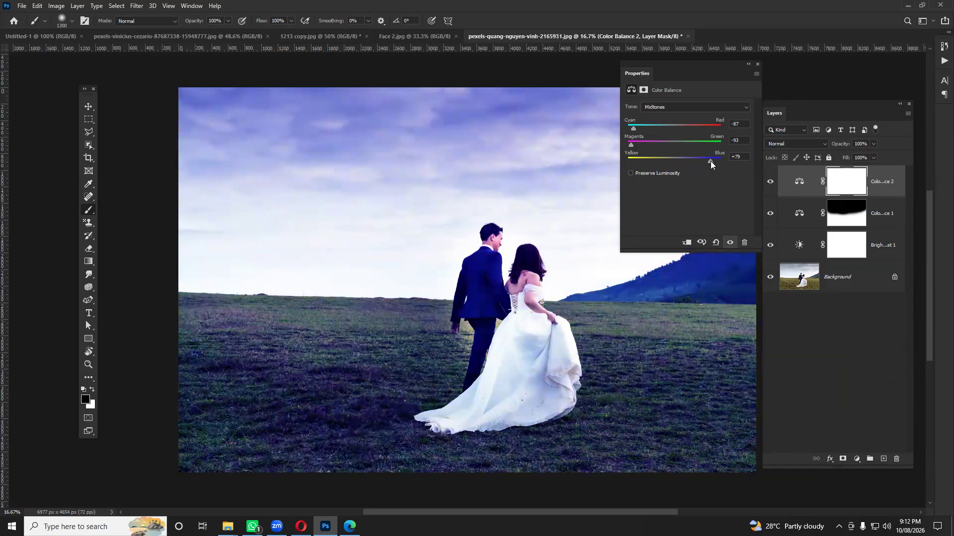
left_click_drag(630, 144, 672, 145)
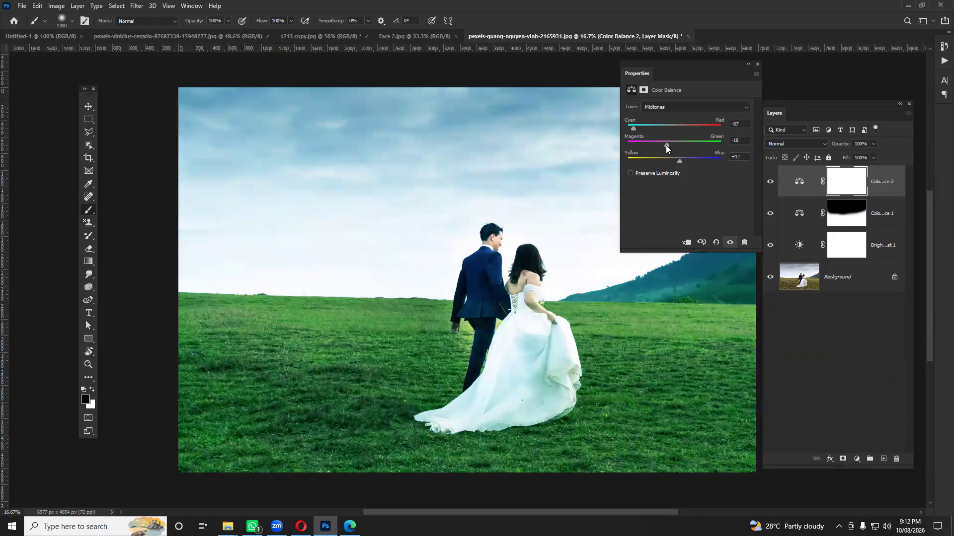
Set the second Color Balance layer's highlights to Cyan-Red +61, Magenta-Green -78 and Yellow-Blue -23.
left_click(676, 106)
left_click(657, 130)
left_click_drag(645, 127, 659, 161)
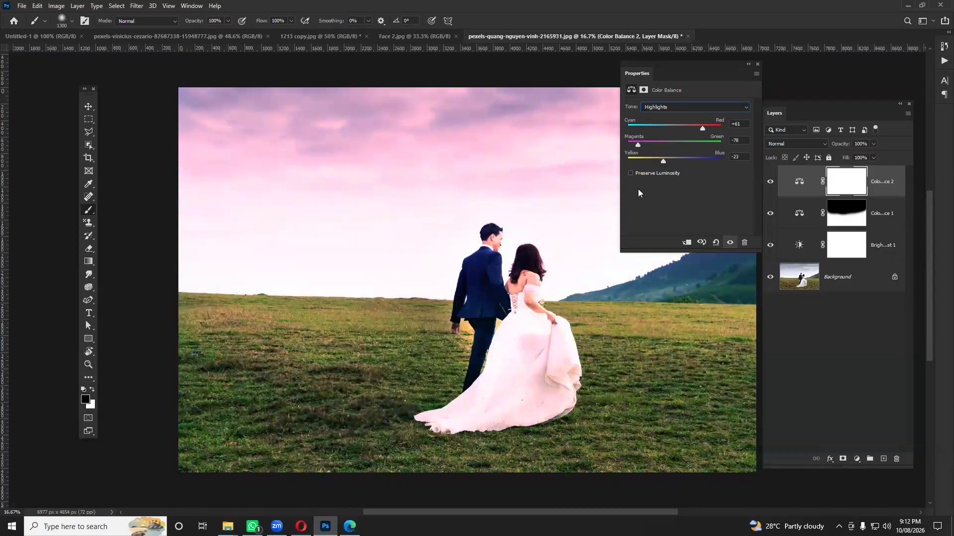
Set the same layer's shadows to Cyan-Red +65, Magenta-Green -29 and Yellow-Blue +21, and close its properties.
left_click(696, 106)
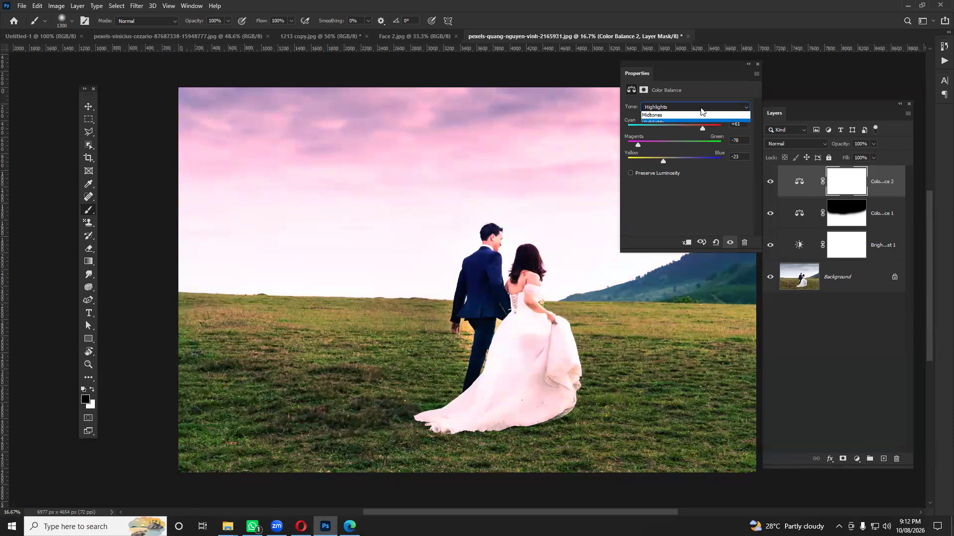
left_click(660, 114)
left_click(674, 129)
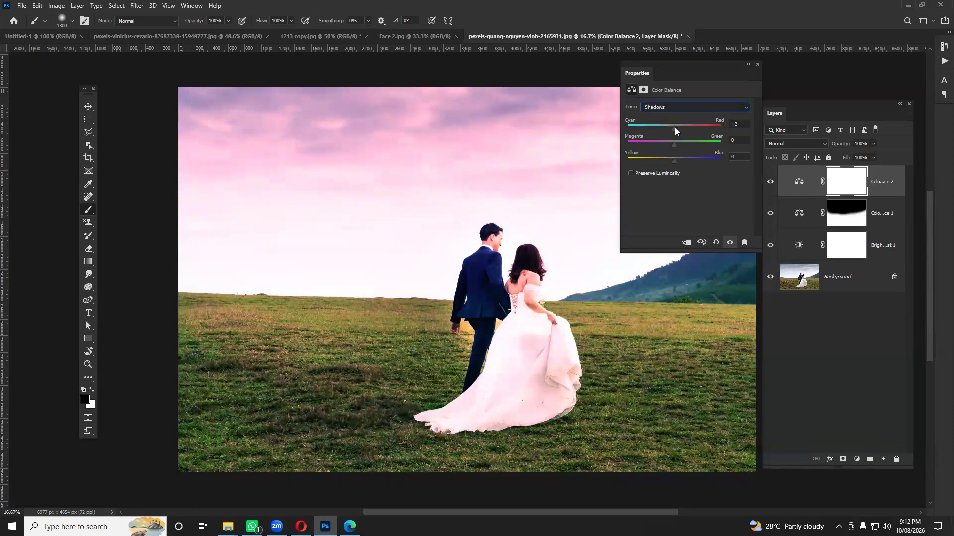
left_click_drag(702, 128, 684, 160)
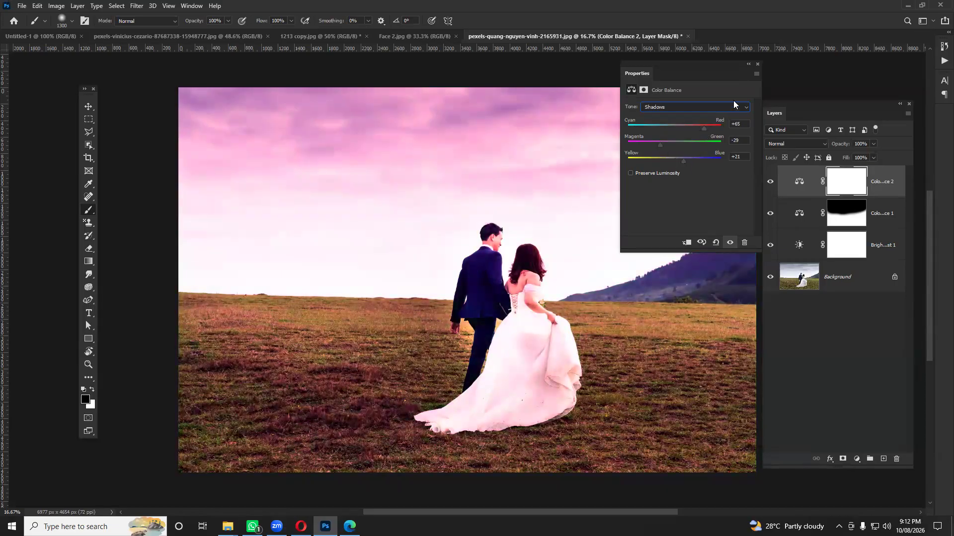
left_click(758, 65)
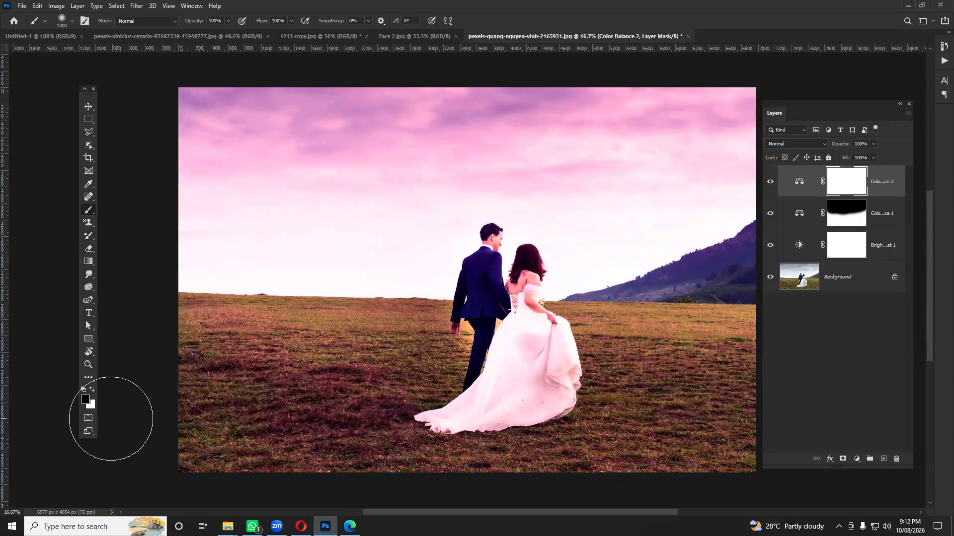
Paint black over the whole meadow on the second Color Balance mask, using a smaller brush along the horizon.
mouse_move(217, 344)
left_mouse_down()
mouse_move(592, 369)
mouse_move(250, 350)
mouse_move(289, 339)
mouse_move(177, 337)
mouse_move(338, 452)
mouse_move(327, 459)
mouse_move(535, 465)
mouse_move(412, 442)
mouse_move(649, 447)
left_mouse_up()
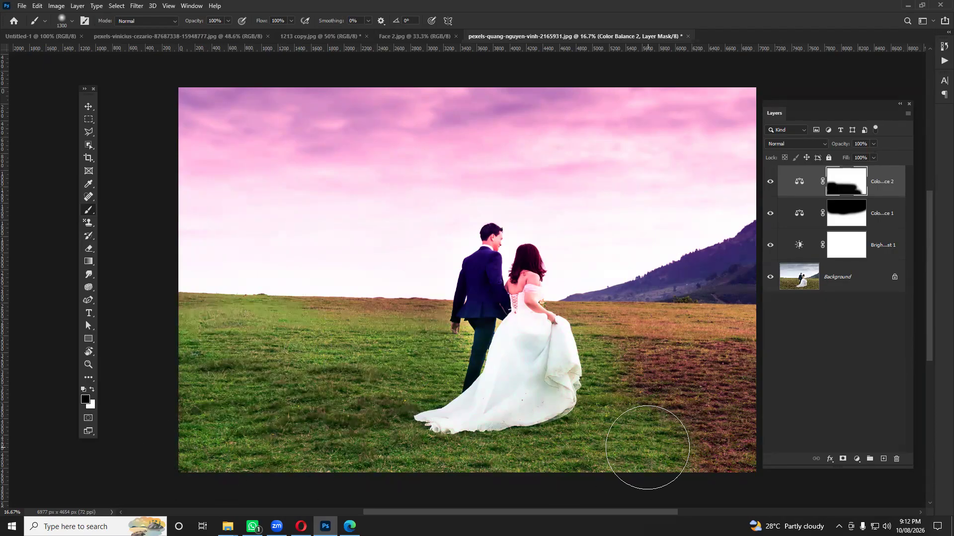
mouse_move(745, 427)
left_mouse_down()
mouse_move(543, 362)
mouse_move(622, 378)
left_mouse_up()
key("bracketleft")
key("bracketleft")
key("bracketleft")
key("bracketleft")
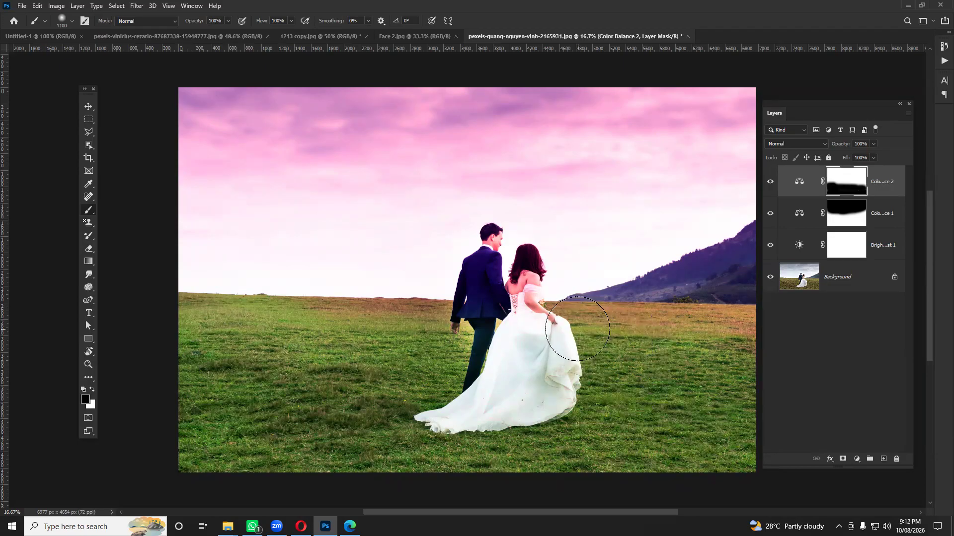
key("bracketleft")
key("bracketleft")
key("bracketleft")
key("bracketleft")
mouse_move(531, 319)
left_mouse_down()
mouse_move(764, 325)
mouse_move(711, 332)
mouse_move(760, 341)
mouse_move(743, 350)
mouse_move(474, 321)
mouse_move(319, 324)
left_mouse_up()
Paint black over the groom's and bride's upper bodies on the same mask, reducing the brush to 250 px for the bride.
mouse_move(510, 310)
left_mouse_down()
mouse_move(490, 307)
mouse_move(489, 279)
mouse_move(468, 282)
mouse_move(471, 297)
mouse_move(496, 231)
left_mouse_up()
key("bracketleft")
key("bracketleft")
key("bracketleft")
left_click_drag(524, 280, 523, 285)
left_click_drag(530, 252, 536, 285)
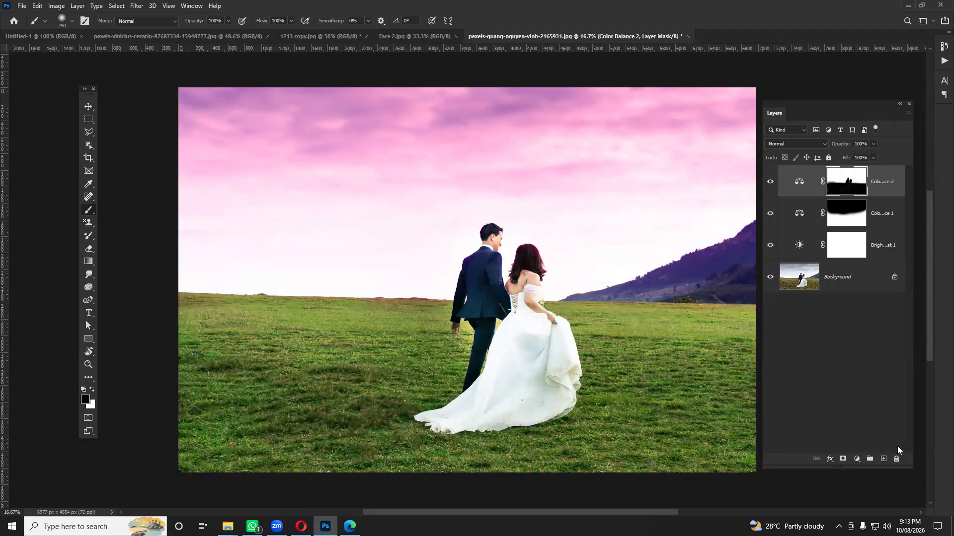
Add a Black & White adjustment layer with Reds -12 and Yellows 106, and paint black over the groom on its mask.
left_click(856, 459)
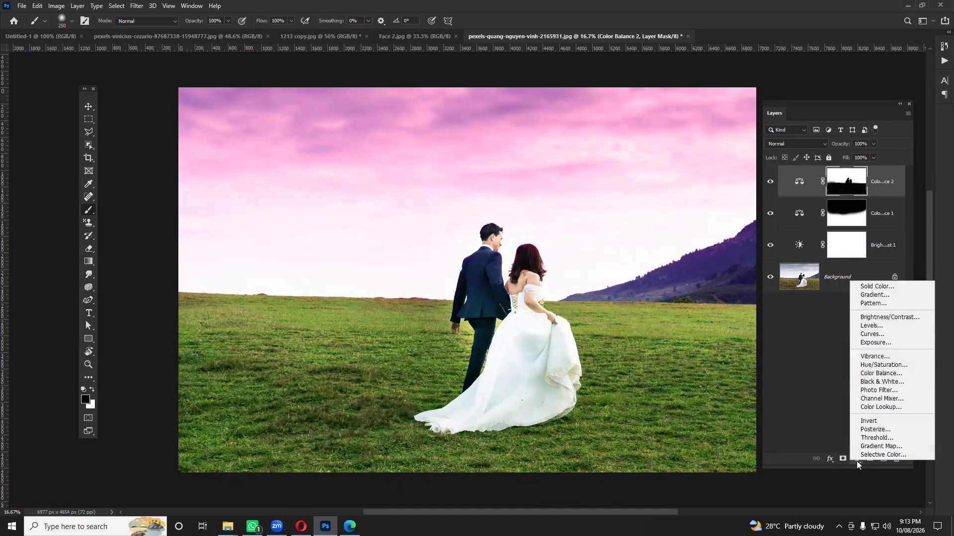
left_click(881, 381)
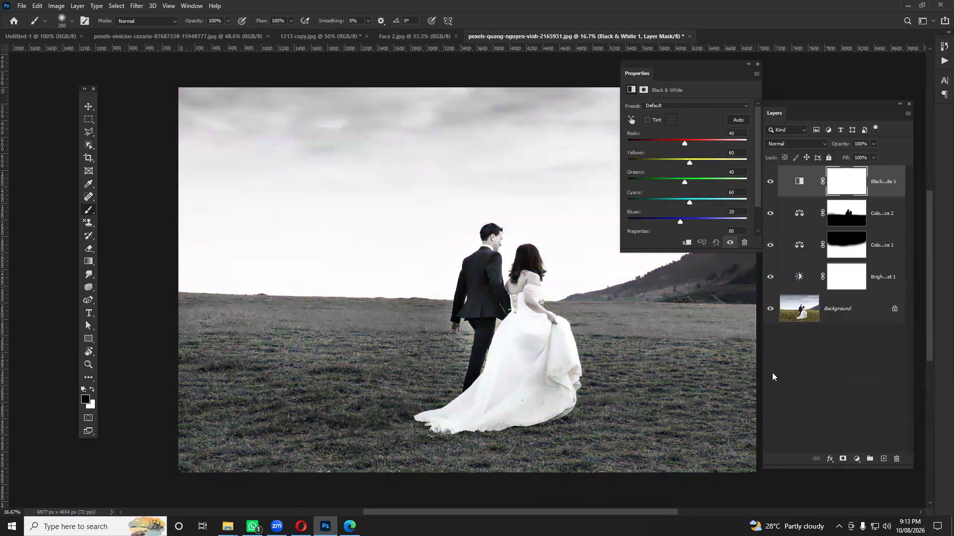
left_click_drag(686, 143, 701, 163)
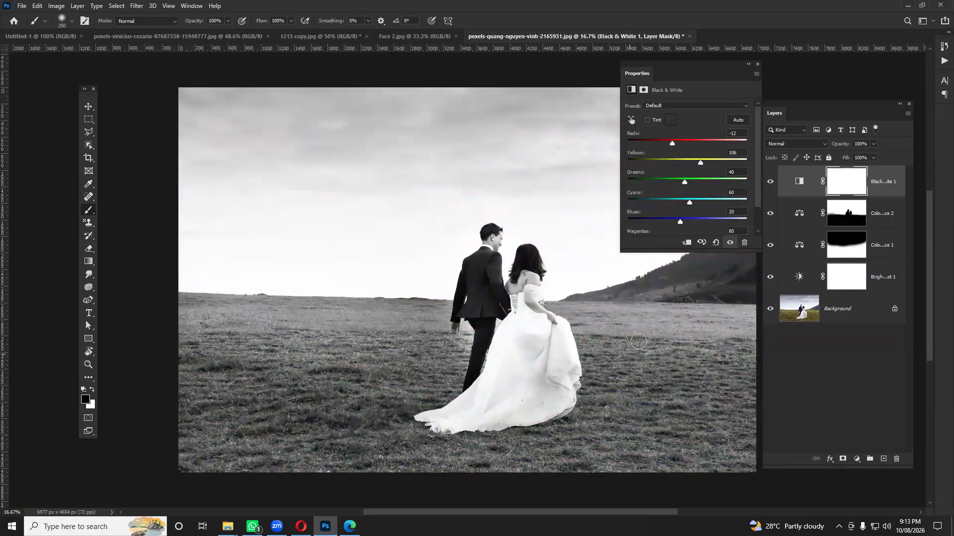
left_click(758, 64)
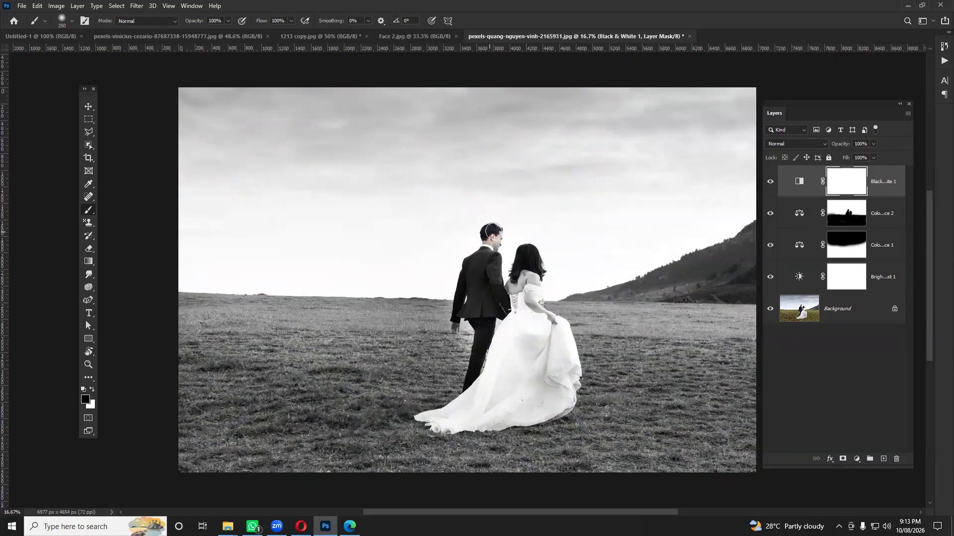
mouse_move(480, 264)
left_mouse_down()
mouse_move(469, 280)
mouse_move(475, 265)
mouse_move(470, 270)
mouse_move(458, 315)
mouse_move(459, 324)
mouse_move(485, 288)
mouse_move(473, 359)
left_mouse_up()
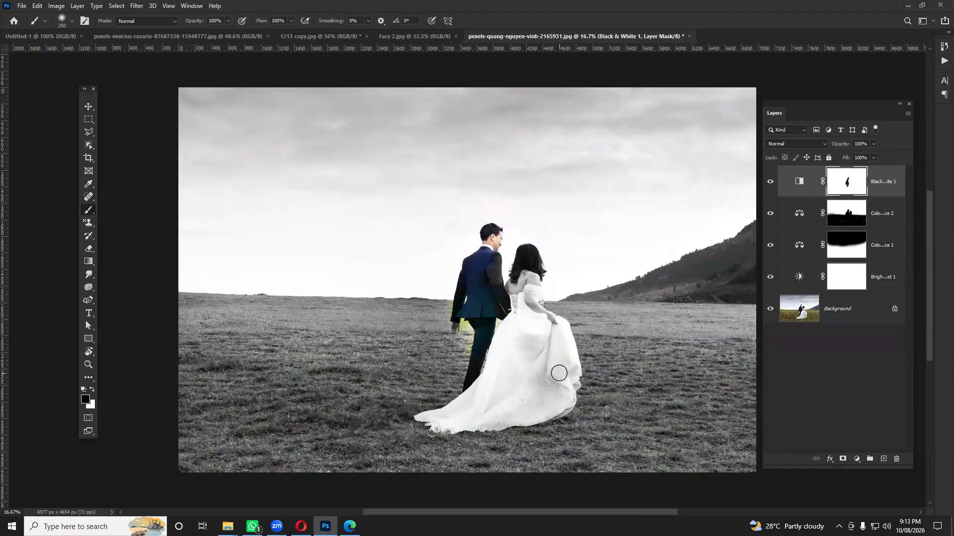
Select the couple from the Background layer with Select Subject and try painting over the groom's suit inside the selection.
left_click(795, 313)
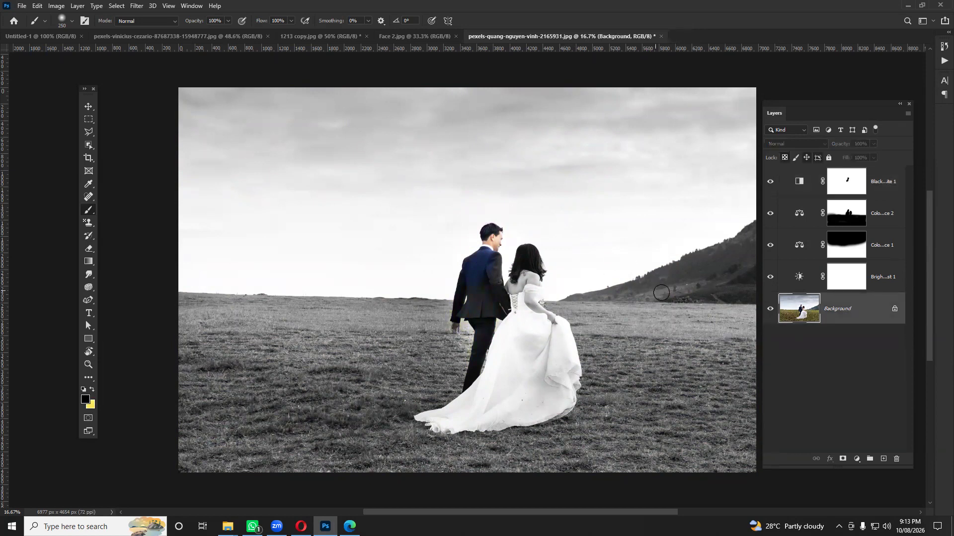
left_click(117, 6)
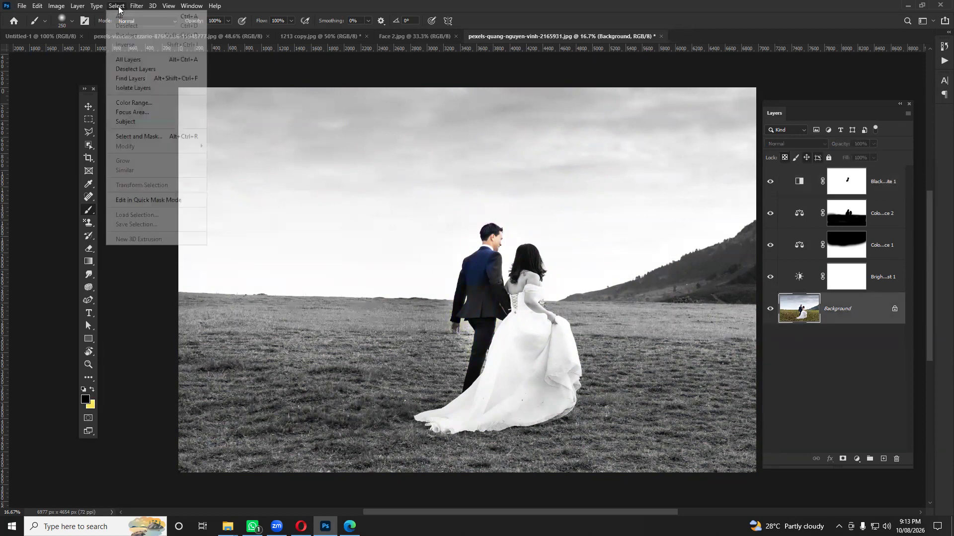
left_click(149, 121)
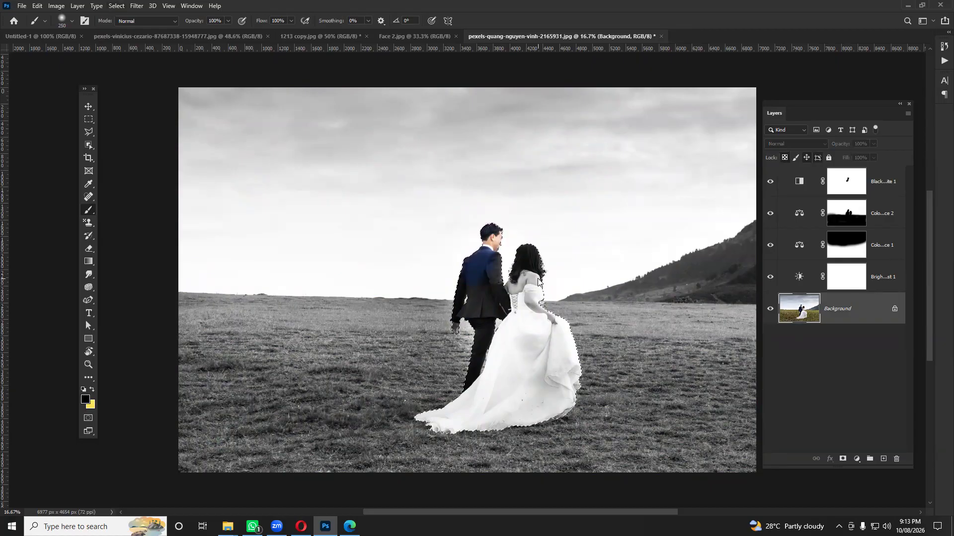
left_click_drag(490, 255, 493, 274)
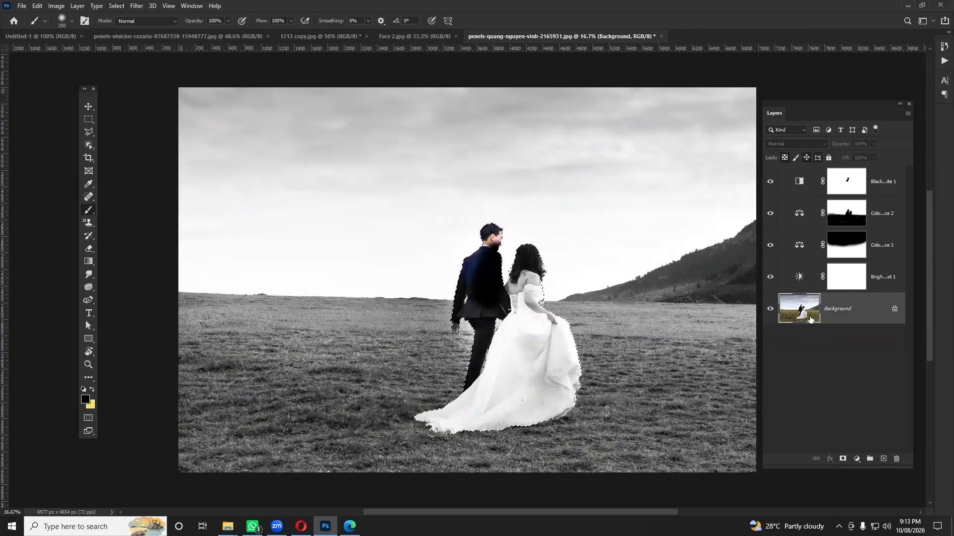
On the Black & White layer's mask, paint black over the selected couple to bring back their colour, enlarging the brush to 900 px, and deselect.
left_click(856, 182)
mouse_move(508, 266)
left_mouse_down()
mouse_move(498, 282)
mouse_move(507, 277)
mouse_move(449, 354)
mouse_move(480, 332)
mouse_move(466, 276)
mouse_move(476, 350)
mouse_move(479, 274)
mouse_move(497, 351)
mouse_move(488, 365)
mouse_move(516, 289)
mouse_move(539, 275)
mouse_move(531, 404)
mouse_move(449, 420)
left_mouse_up()
key("bracketright")
key("bracketright")
key("bracketright")
key("bracketright")
key("bracketright")
key("bracketright")
key("bracketright")
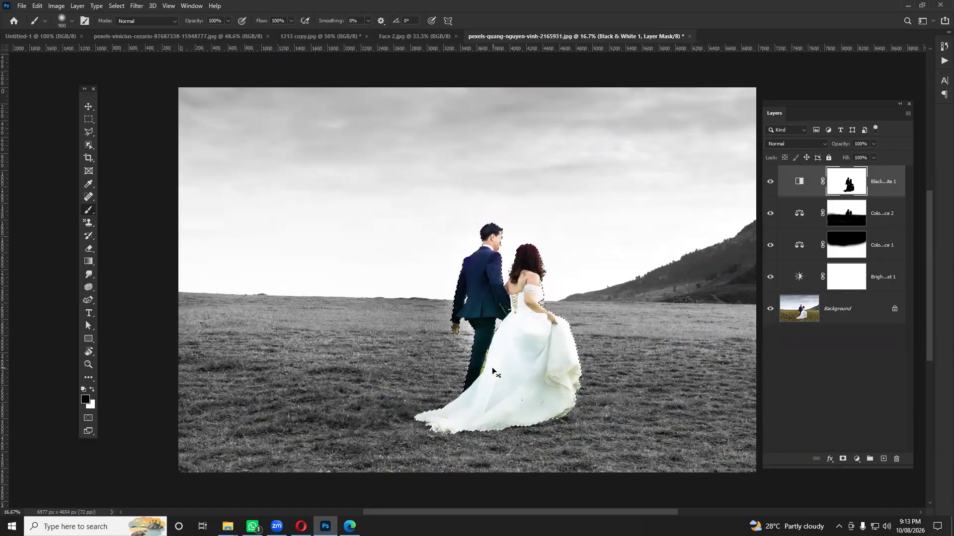
key("ctrl+d")
With a 30 px white brush, paint the green grass gaps between the groom's leg and the dress back to black and white on the mask.
key("ctrl+plus")
key("ctrl+plus")
key("ctrl+plus")
key("ctrl+plus")
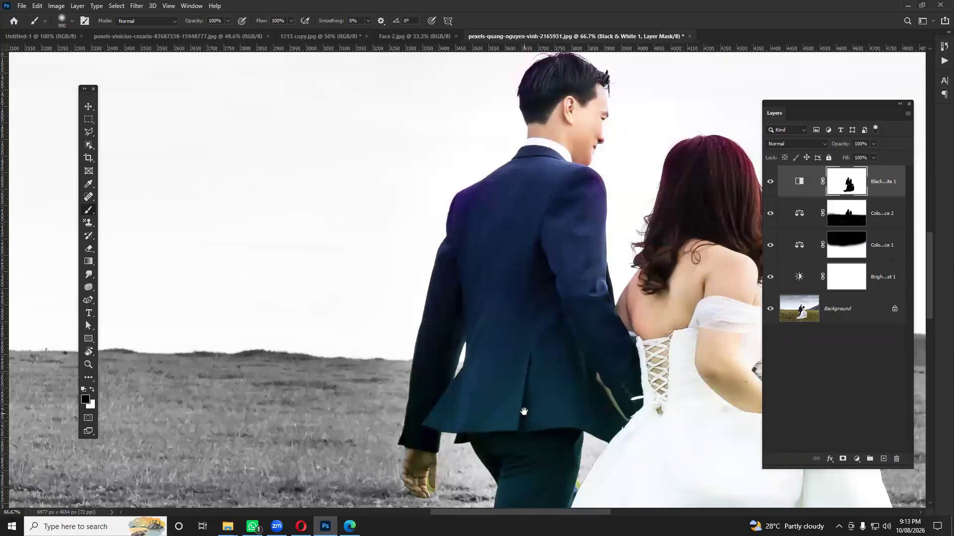
left_click_drag(523, 411, 508, 86)
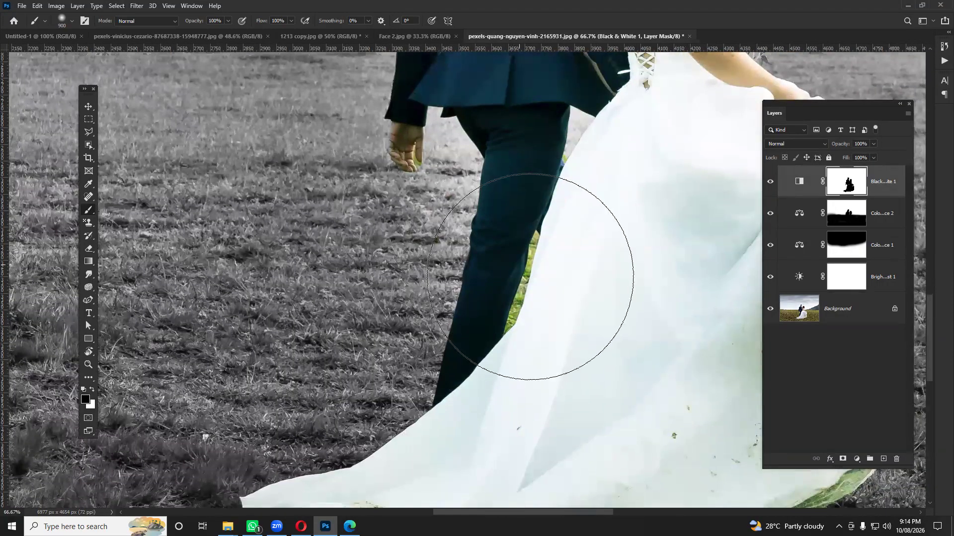
key("bracketleft")
key("bracketleft")
key("bracketleft")
key("bracketleft")
key("bracketleft")
key("bracketleft")
key("bracketleft")
key("bracketleft")
key("bracketleft")
key("bracketleft")
key("bracketleft")
key("bracketleft")
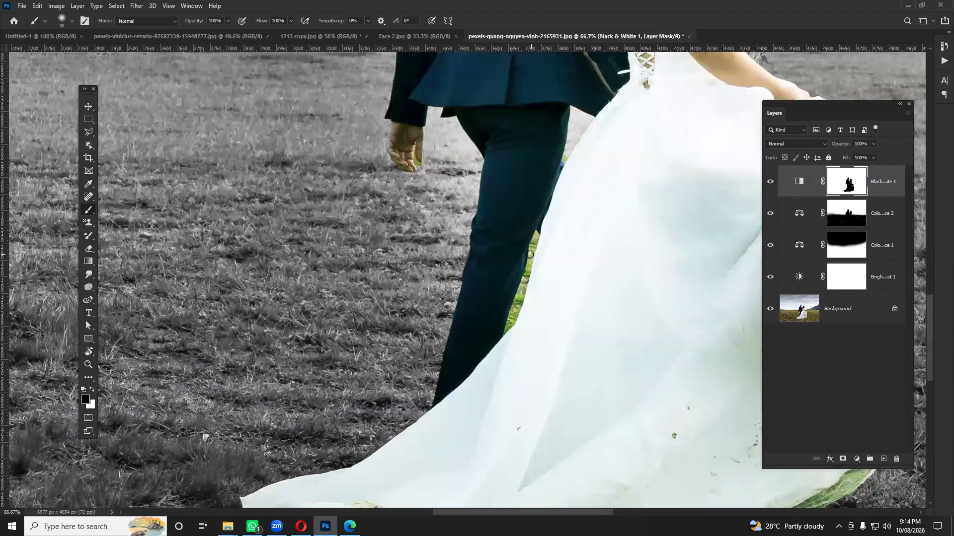
key("z")
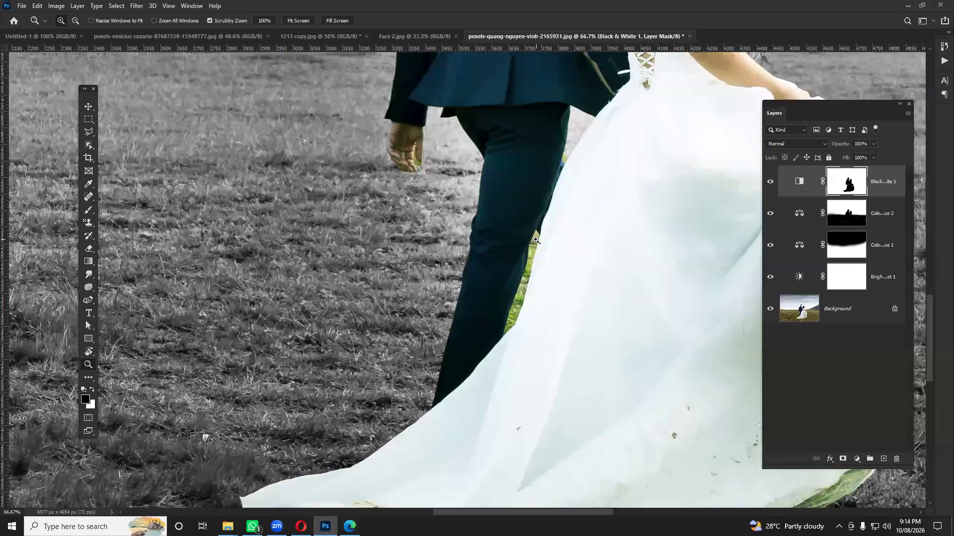
left_click(88, 210)
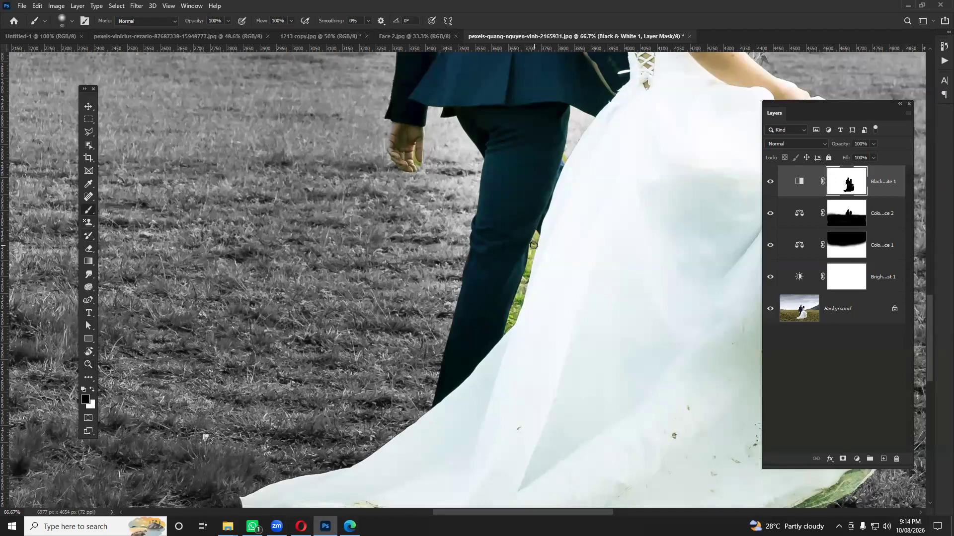
key("x")
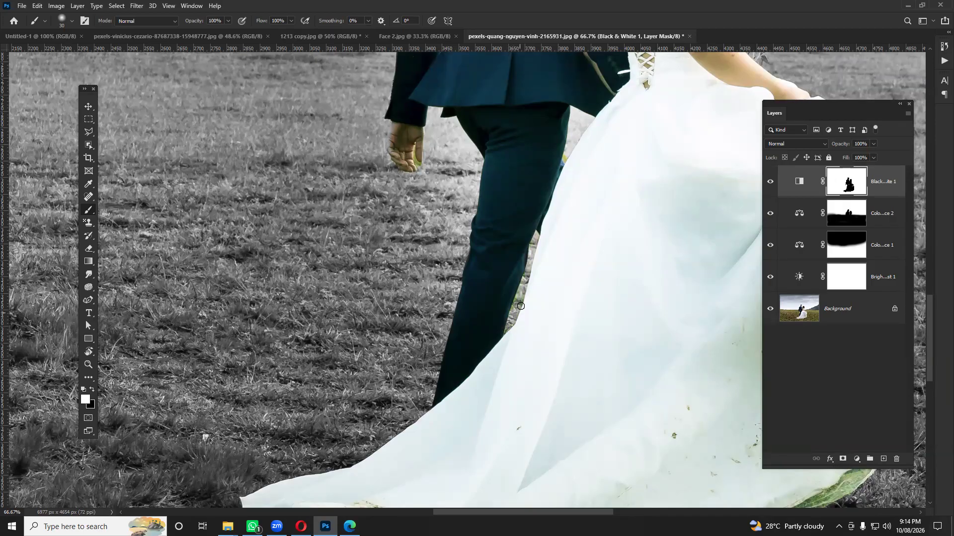
left_click_drag(431, 177, 431, 232)
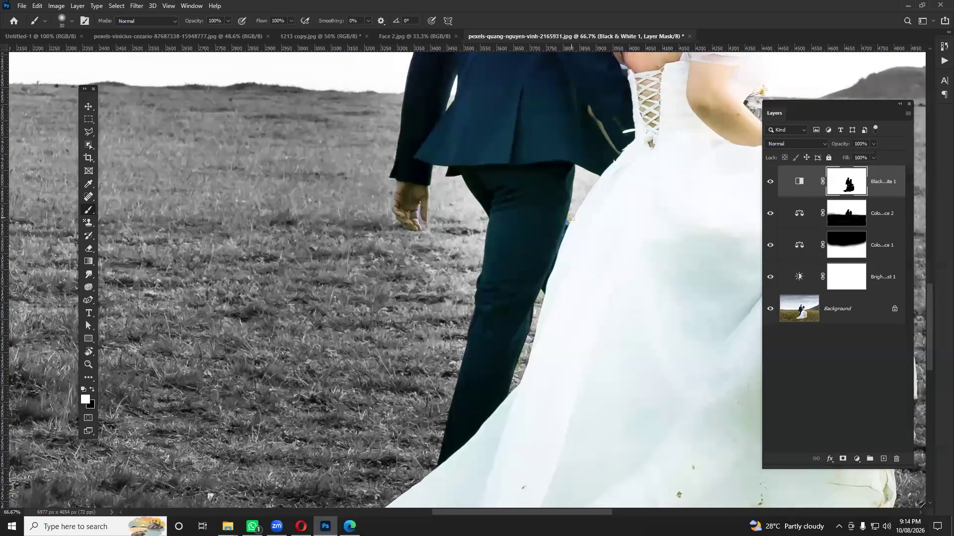
left_click_drag(587, 168, 487, 318)
Hide the Black & White adjustment layer to compare the whole photo without its effect.
key("ctrl+minus")
key("ctrl+minus")
key("ctrl+minus")
key("ctrl+minus")
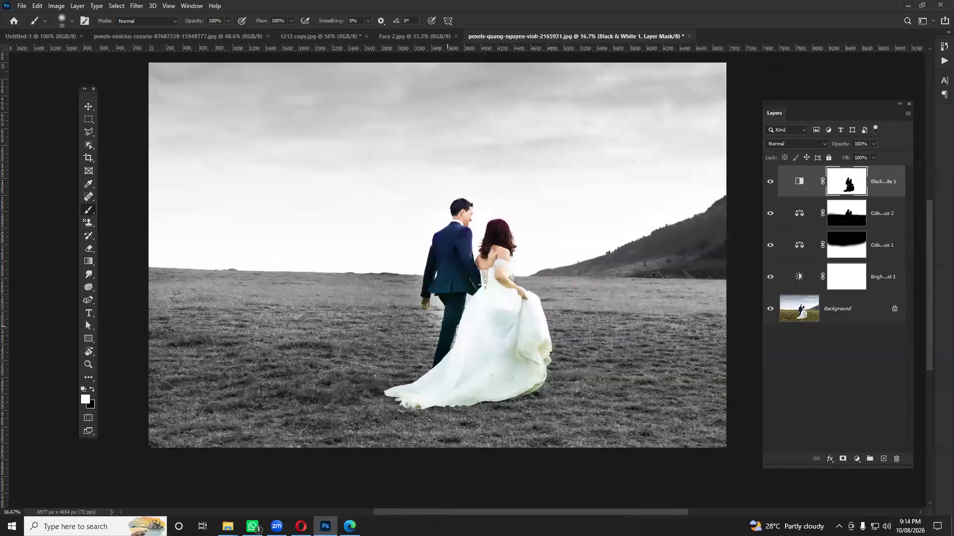
left_click_drag(421, 340, 441, 292)
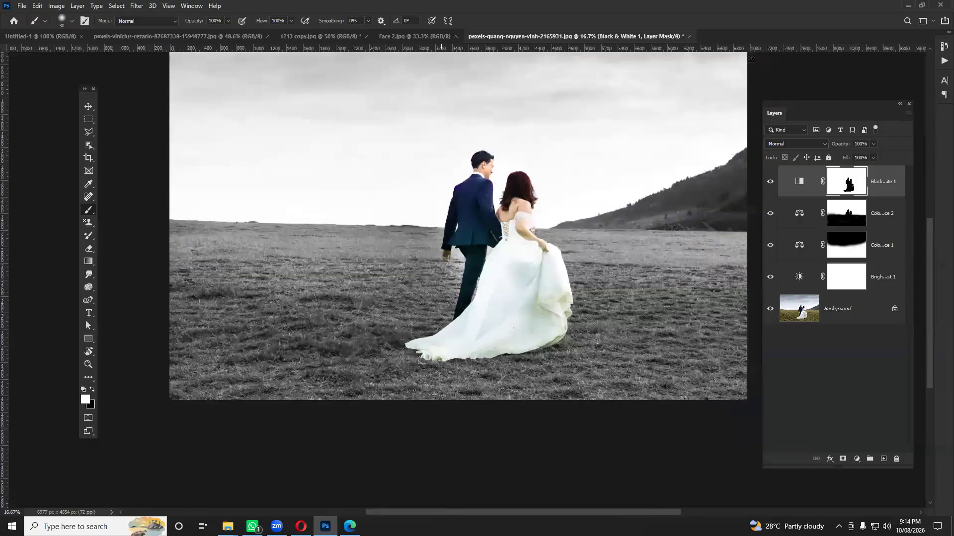
left_click(770, 182)
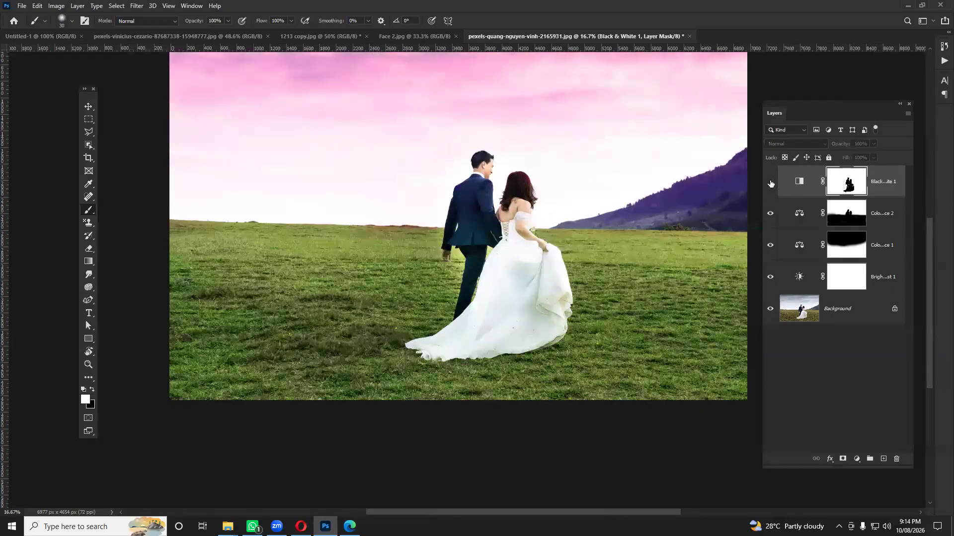
Hide the two Color Balance and the Brightness/Contrast adjustment layers too, leaving only the Background layer of the wedding photo showing.
left_click(771, 182)
left_click(770, 181)
left_click(769, 213)
left_click(769, 214)
left_click(770, 213)
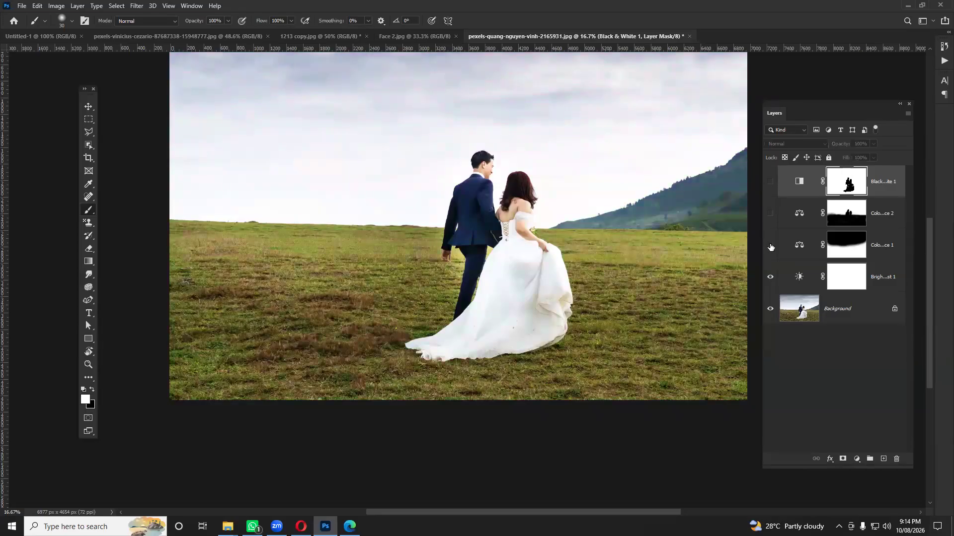
left_click(770, 278)
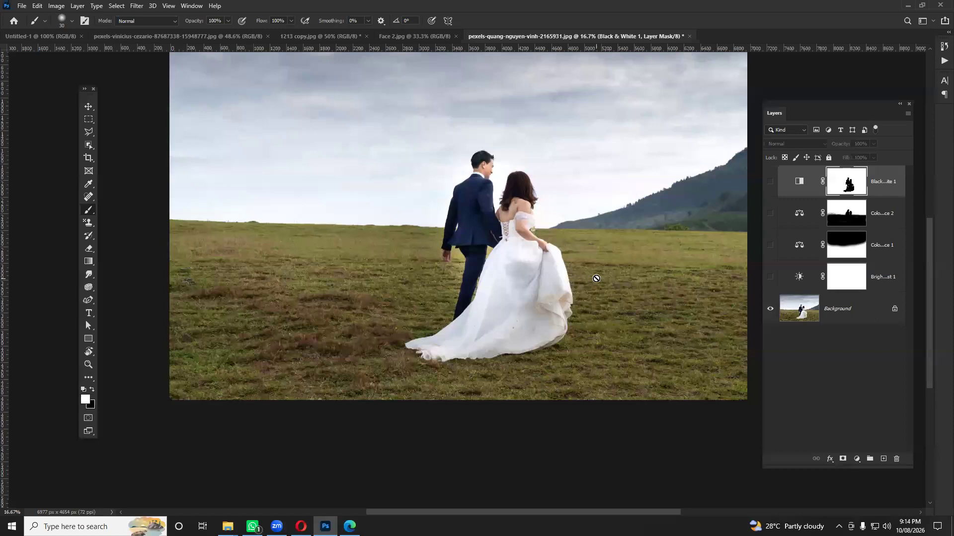
key("ctrl+minus")
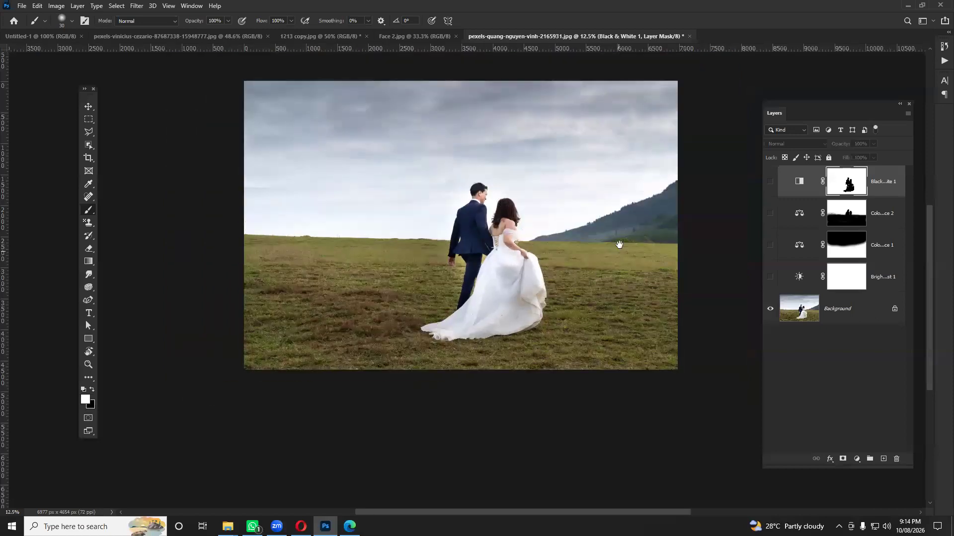
left_click_drag(619, 244, 604, 288)
left_click(856, 460)
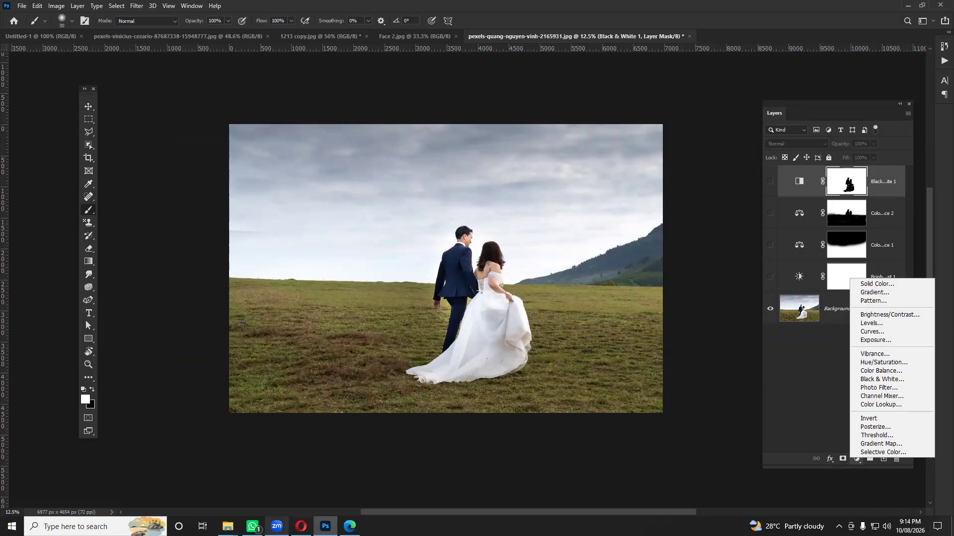
In Face 2.jpg, add a Hue/Saturation adjustment layer with Colorize on, hue 219, saturation 60 and lightness +17.
left_click(418, 36)
left_click(418, 35)
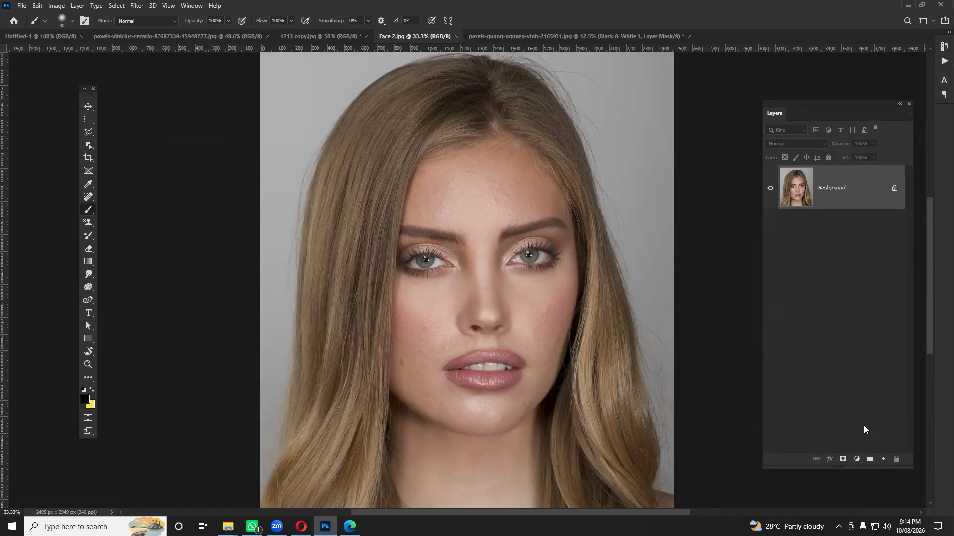
left_click(856, 459)
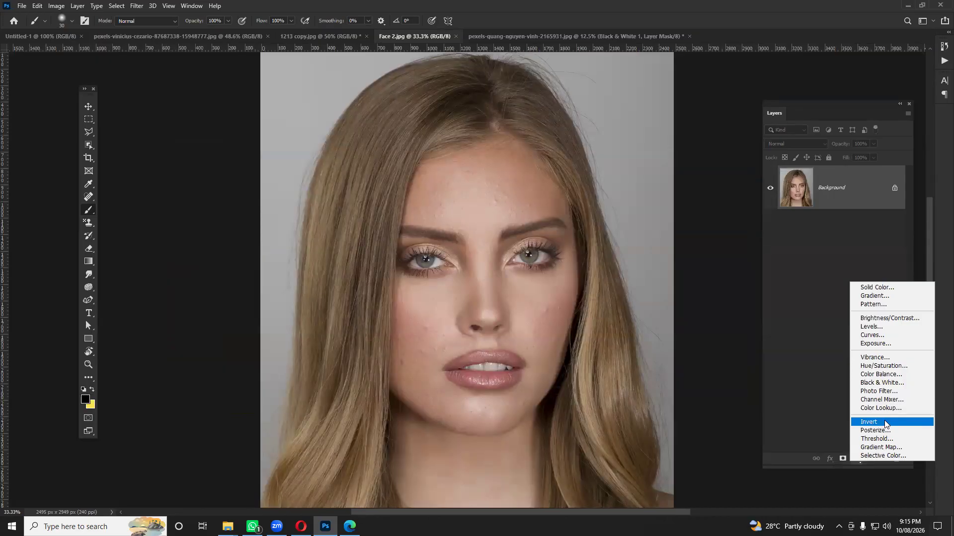
left_click(877, 366)
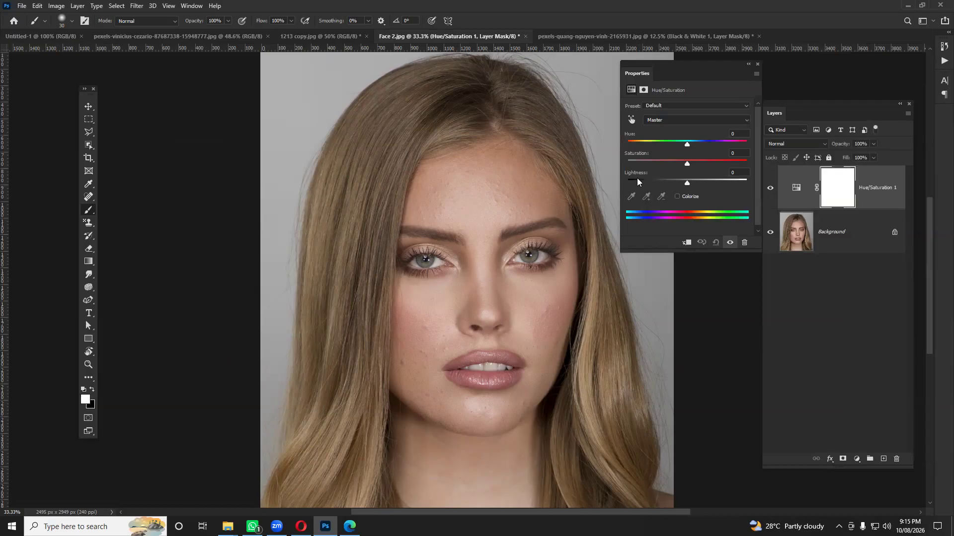
left_click(677, 196)
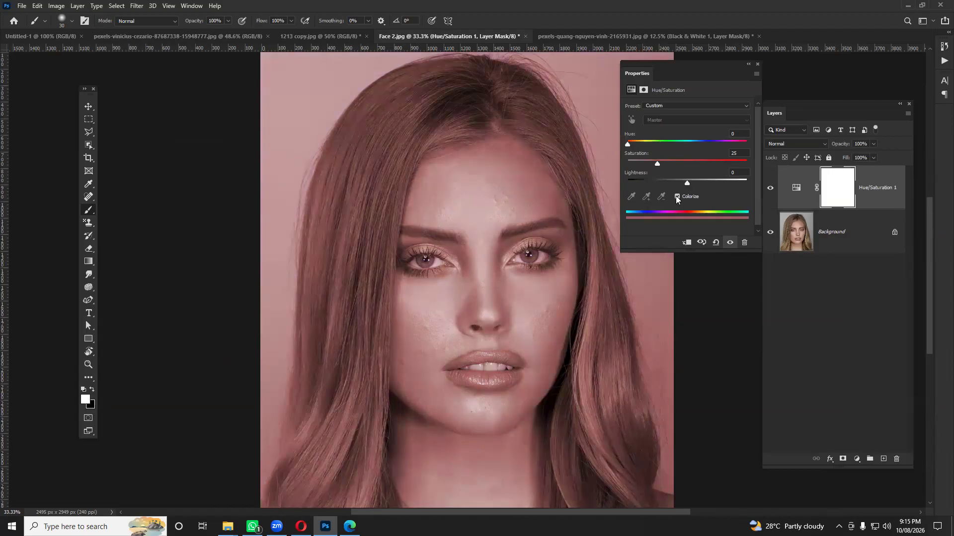
left_click_drag(627, 145, 701, 150)
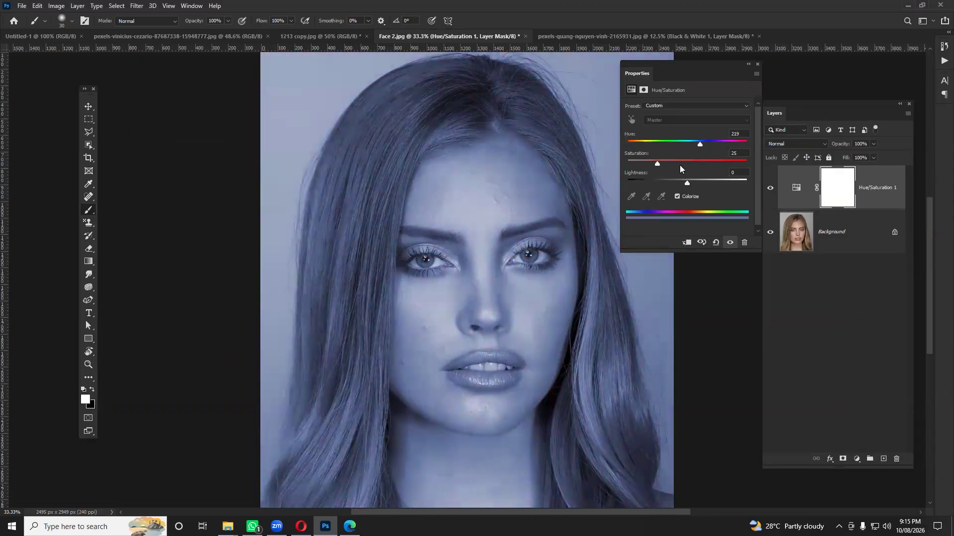
mouse_move(686, 162)
left_mouse_down()
mouse_move(760, 164)
mouse_move(588, 162)
mouse_move(753, 167)
mouse_move(700, 163)
left_mouse_up()
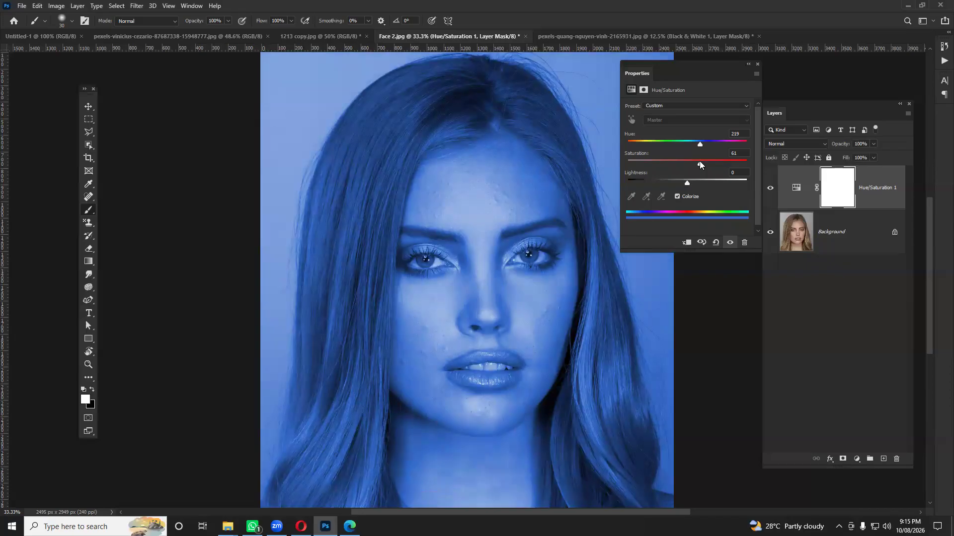
left_click_drag(686, 183, 785, 184)
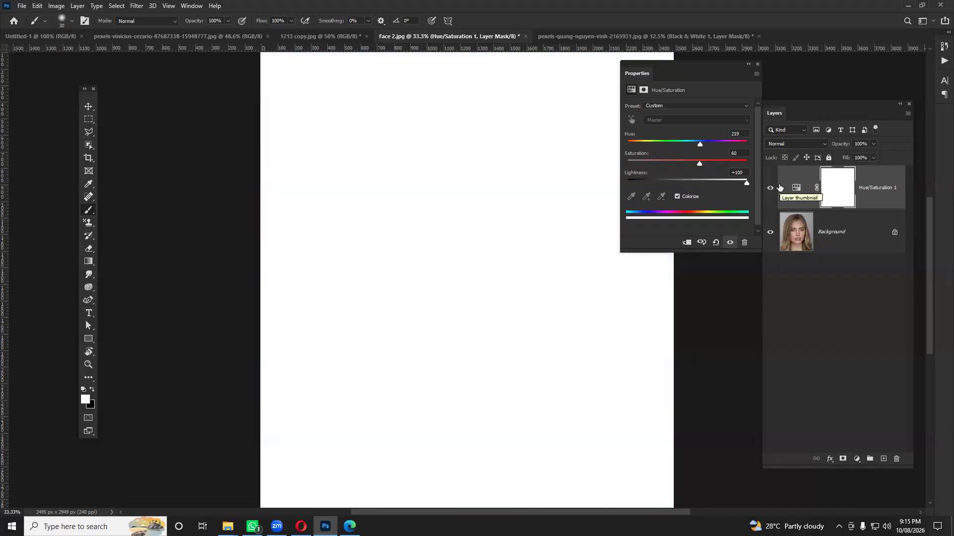
left_click_drag(746, 183, 535, 185)
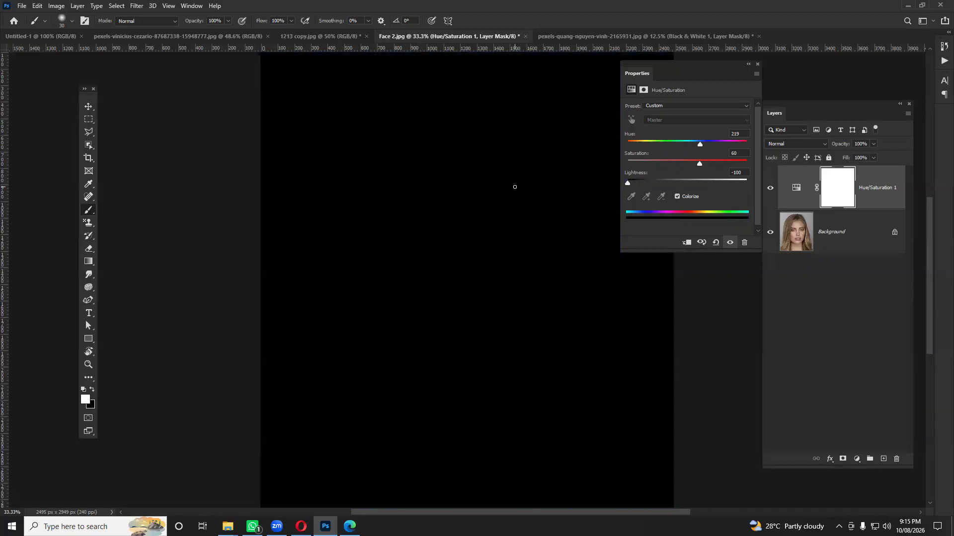
left_click_drag(629, 184, 697, 189)
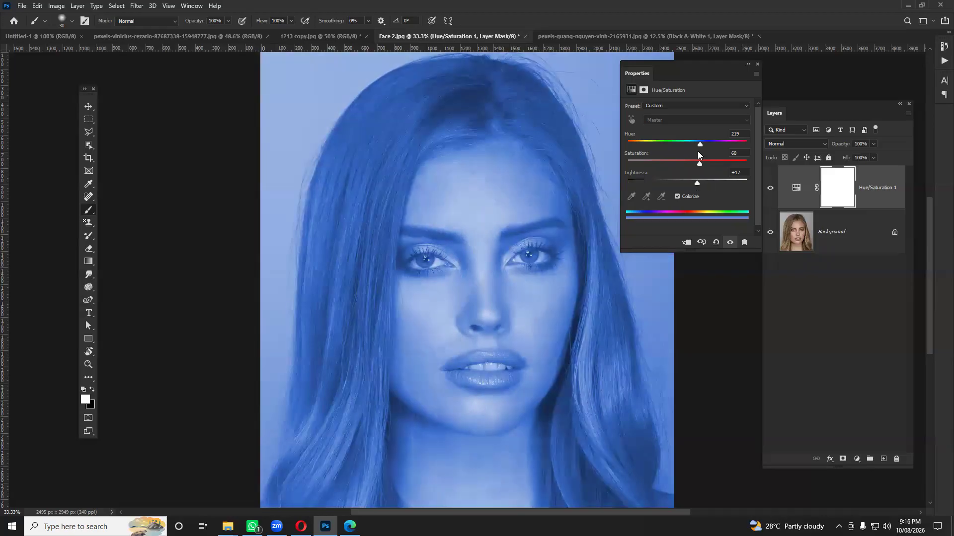
left_click_drag(700, 144, 700, 144)
Invert the Hue/Saturation layer's mask to black and paint the first iris white on it with a 45 px brush.
left_click(840, 197)
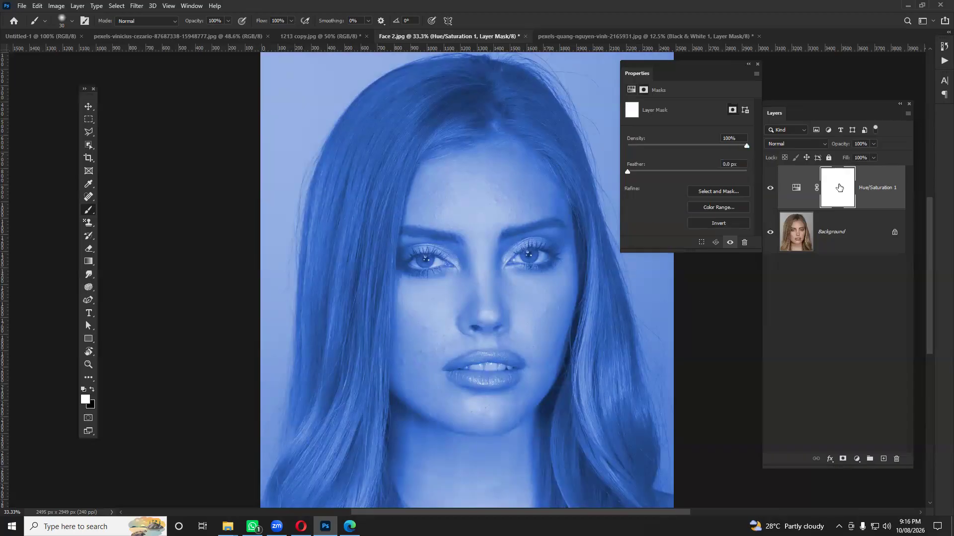
key("ctrl+i")
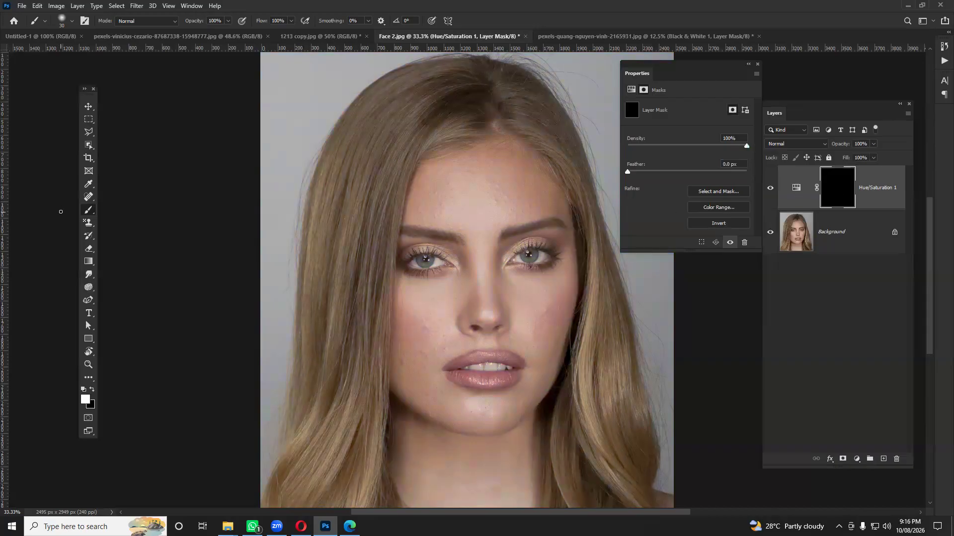
key("bracketright")
key("bracketright")
key("bracketright")
key("bracketright")
key("bracketright")
key("bracketright")
key("bracketright")
left_click(427, 262)
key("ctrl+plus")
key("ctrl+plus")
key("ctrl+plus")
key("bracketleft")
key("bracketleft")
key("bracketleft")
key("bracketleft")
key("bracketleft")
mouse_move(357, 220)
left_mouse_down()
mouse_move(328, 214)
mouse_move(329, 231)
mouse_move(373, 224)
left_mouse_up()
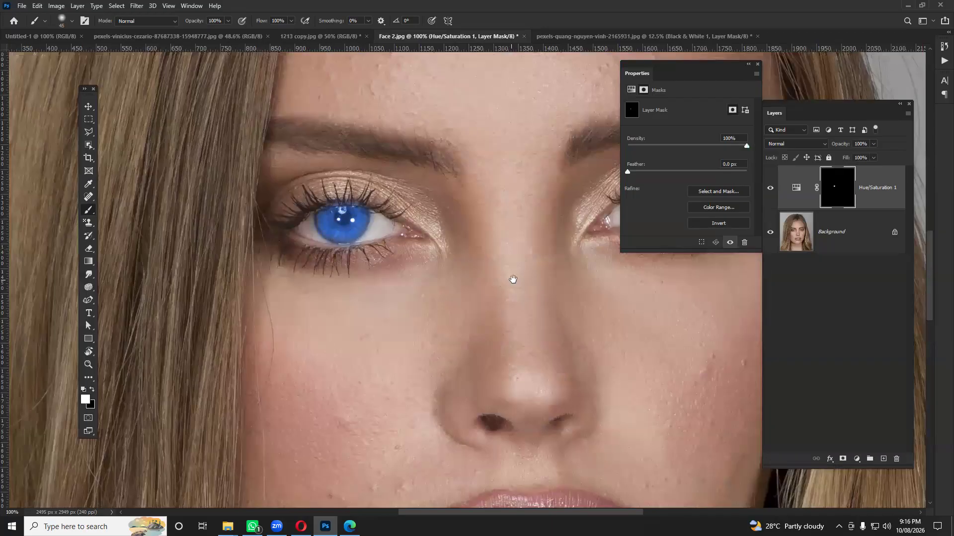
Paint the second iris white on the same mask so both eyes take the blue tint.
left_click_drag(563, 260, 362, 268)
mouse_move(436, 215)
left_mouse_down()
mouse_move(446, 228)
mouse_move(470, 218)
mouse_move(440, 208)
mouse_move(470, 207)
mouse_move(464, 219)
left_mouse_up()
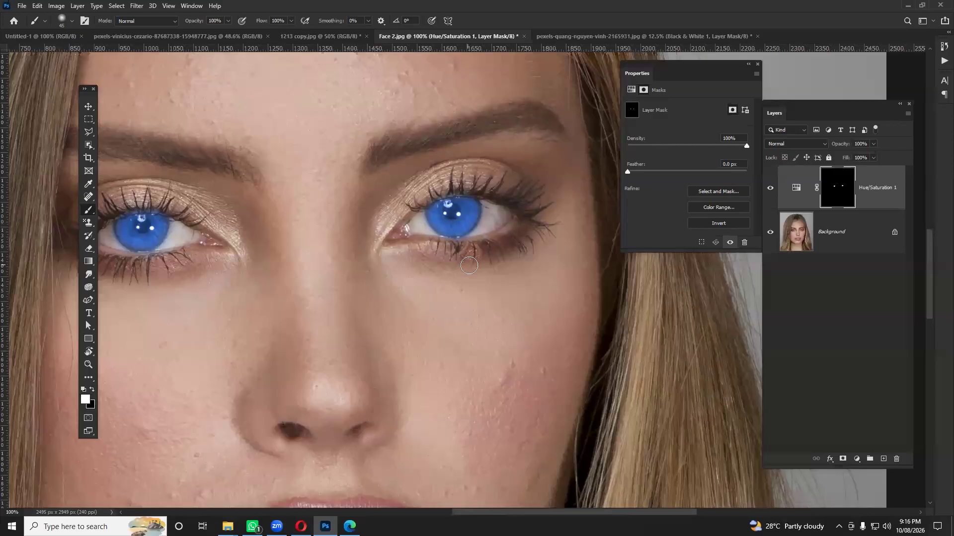
key("ctrl+minus")
key("ctrl+minus")
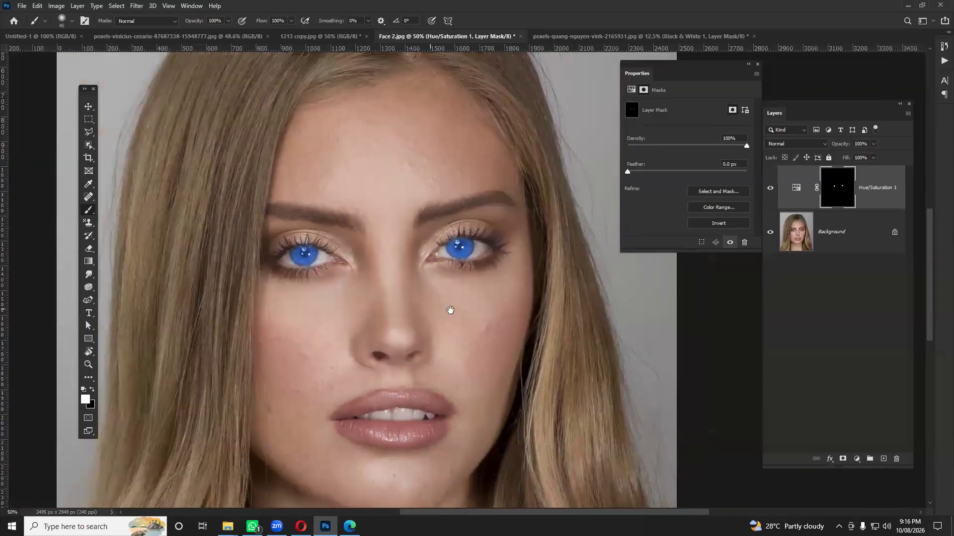
left_click_drag(429, 310, 507, 310)
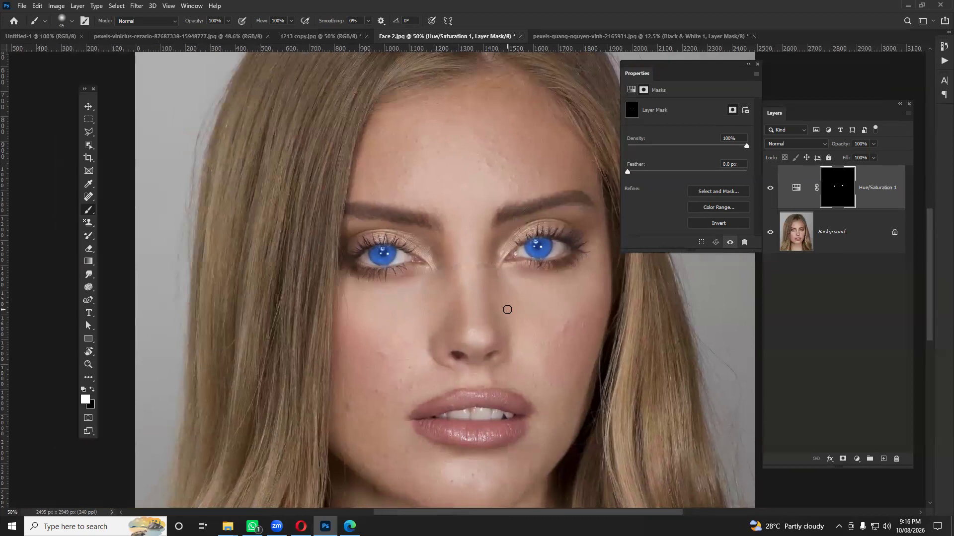
Recolour the eyes green by setting their Hue/Saturation layer to hue 162, saturation 49 and lightness -4, and deselect the layer.
left_click(797, 187)
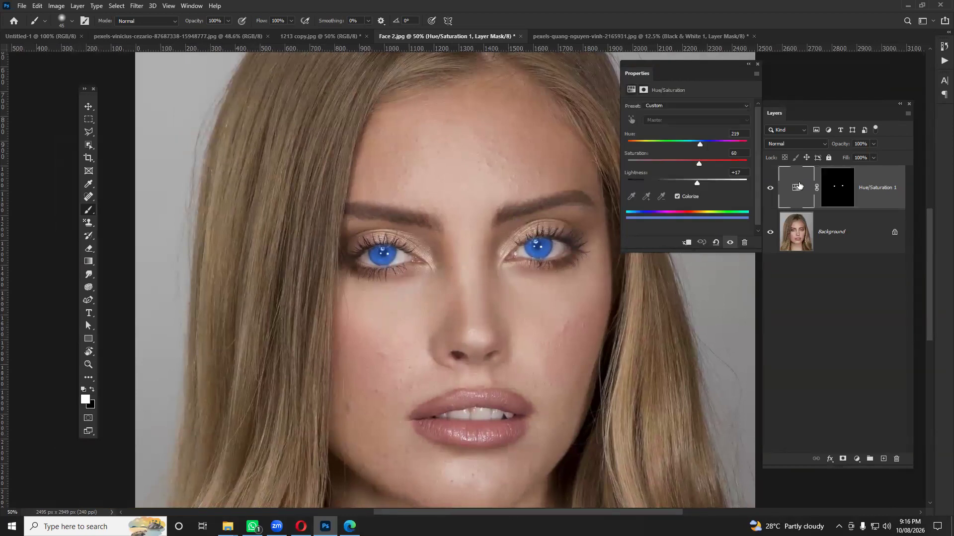
left_click_drag(700, 144, 682, 183)
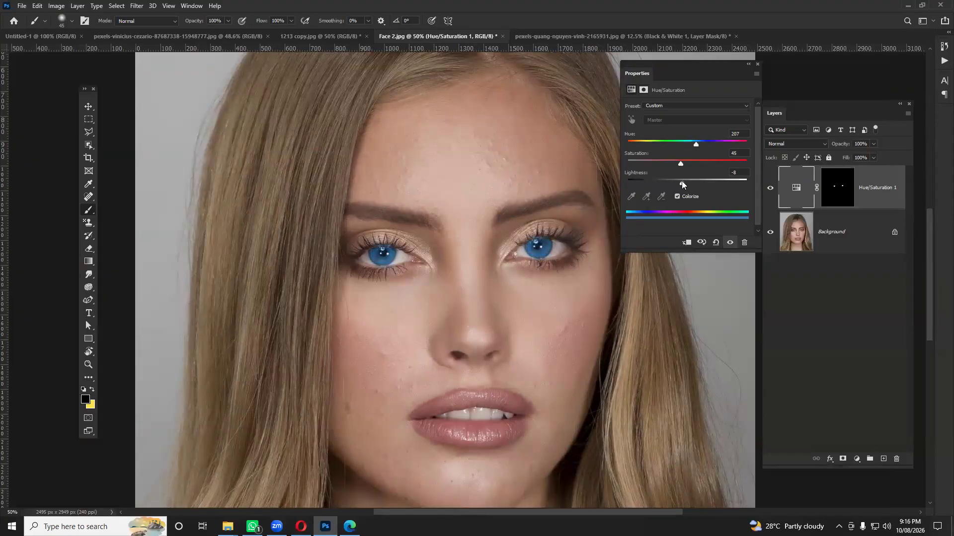
mouse_move(695, 144)
left_mouse_down()
mouse_move(731, 143)
mouse_move(677, 145)
left_mouse_up()
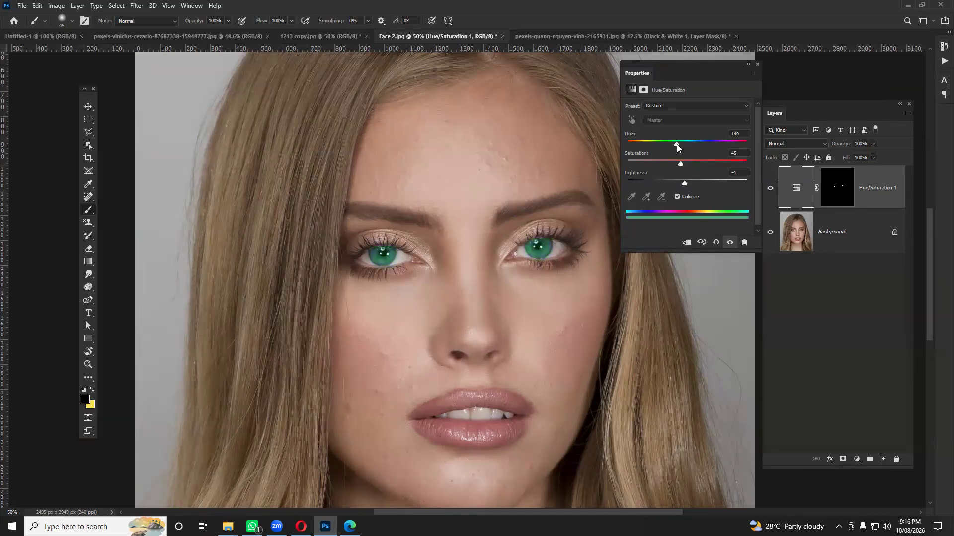
mouse_move(685, 185)
left_mouse_down()
mouse_move(676, 184)
mouse_move(684, 184)
left_mouse_up()
scroll(571, 249, "down", 3)
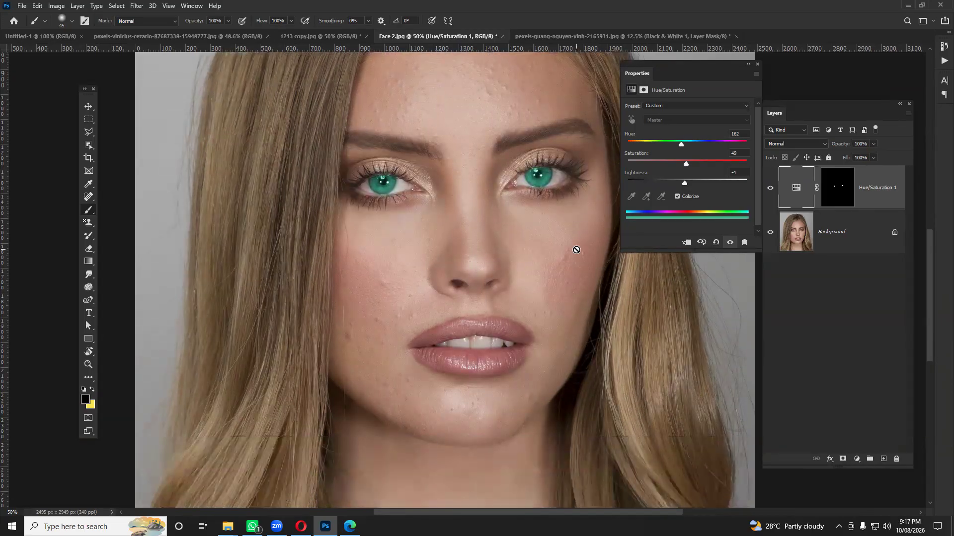
left_click(837, 328)
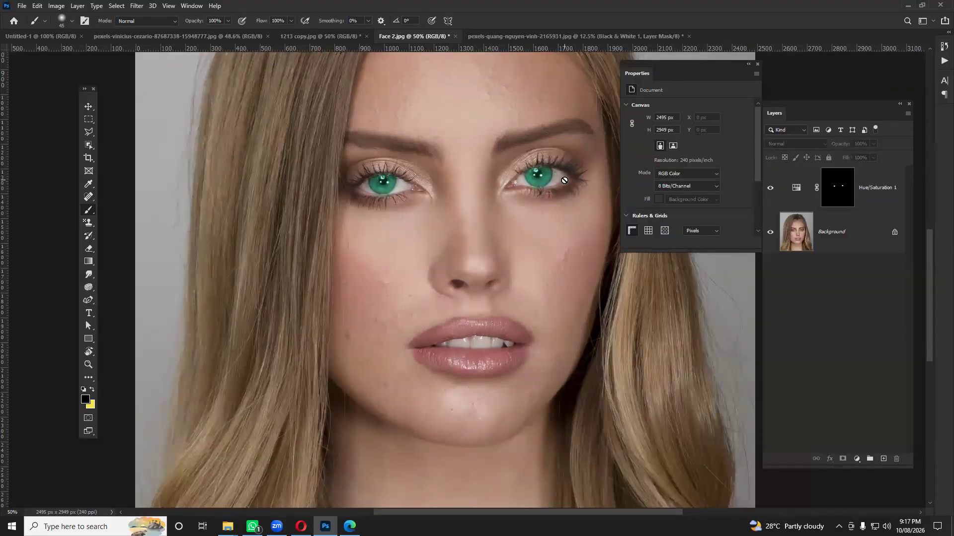
scroll(485, 197, "up", 1)
scroll(485, 197, "up", 1)
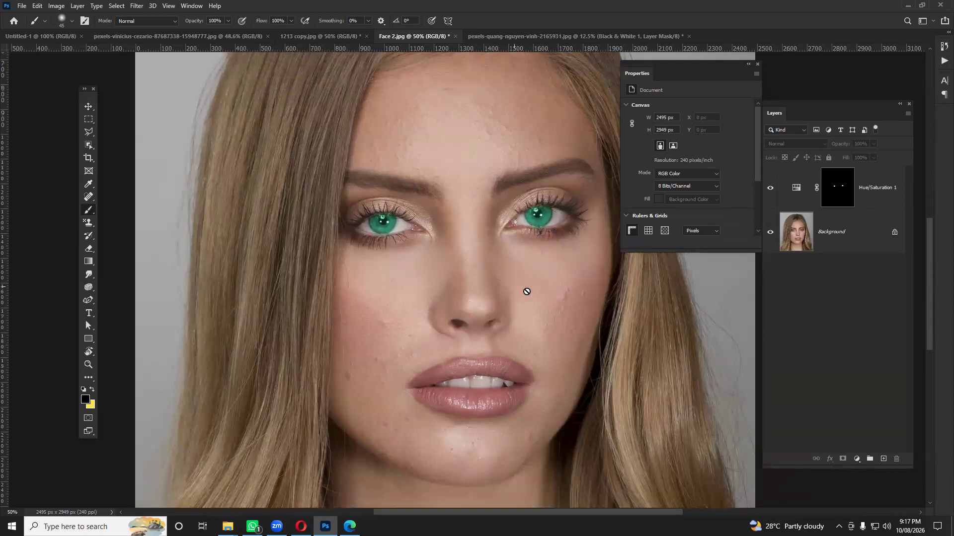
Add a second Hue/Saturation adjustment layer directly above the Background with hue -55 and saturation +24.
left_click(840, 239)
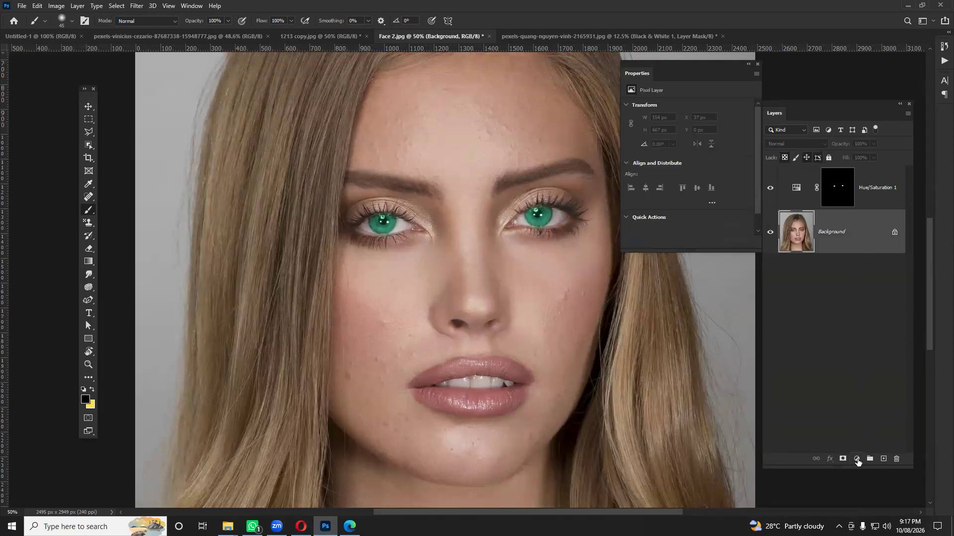
left_click(856, 458)
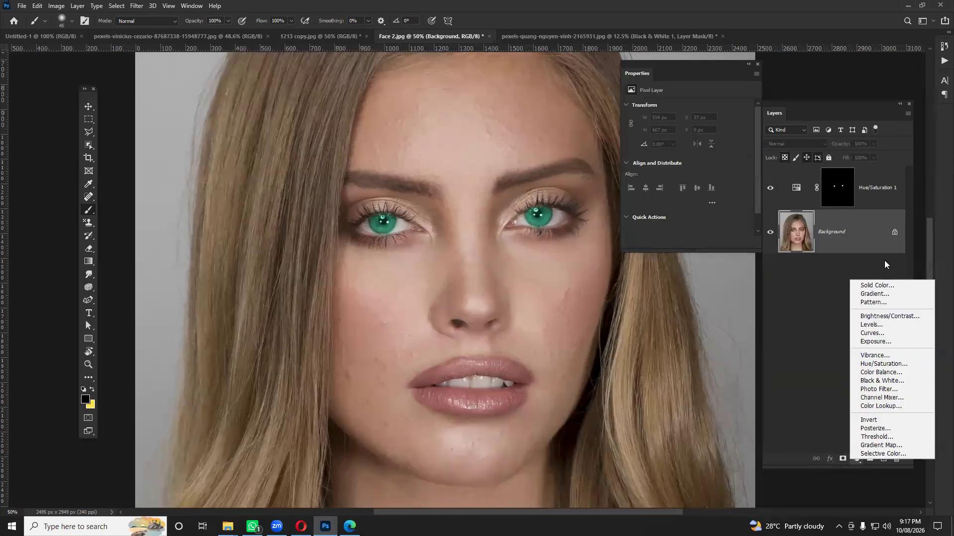
left_click(881, 364)
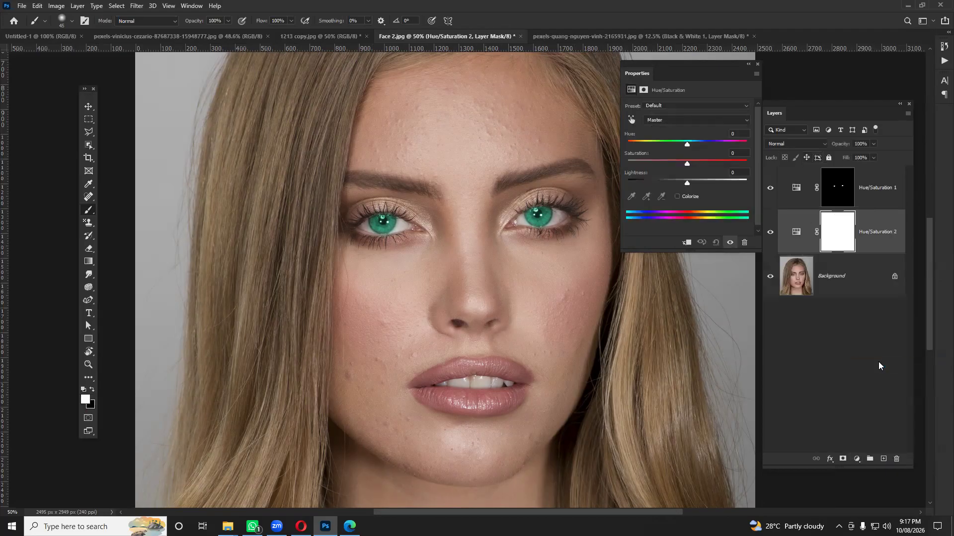
left_click_drag(687, 146, 701, 163)
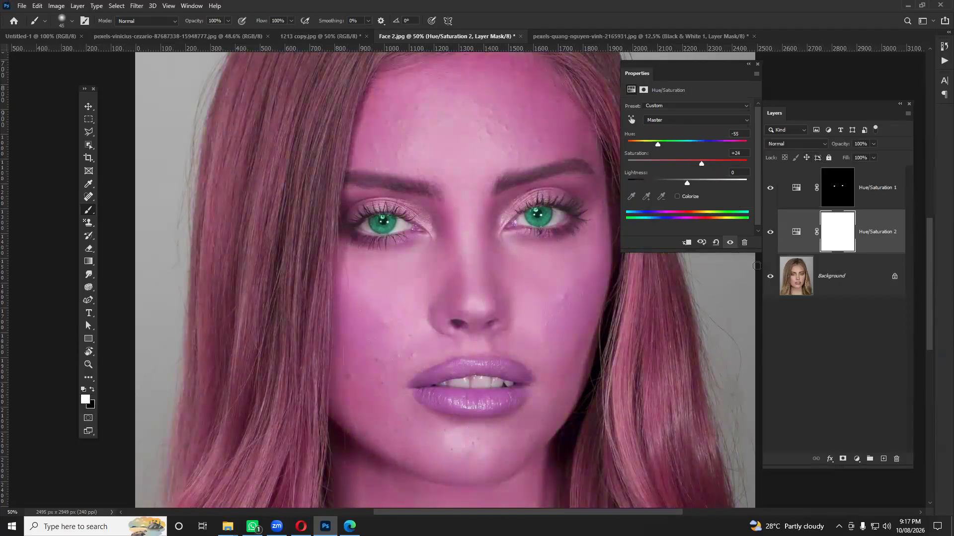
Invert the second Hue/Saturation layer's mask to black and paint over the upper and lower lips in white.
left_click(831, 243)
left_click_drag(831, 243, 831, 244)
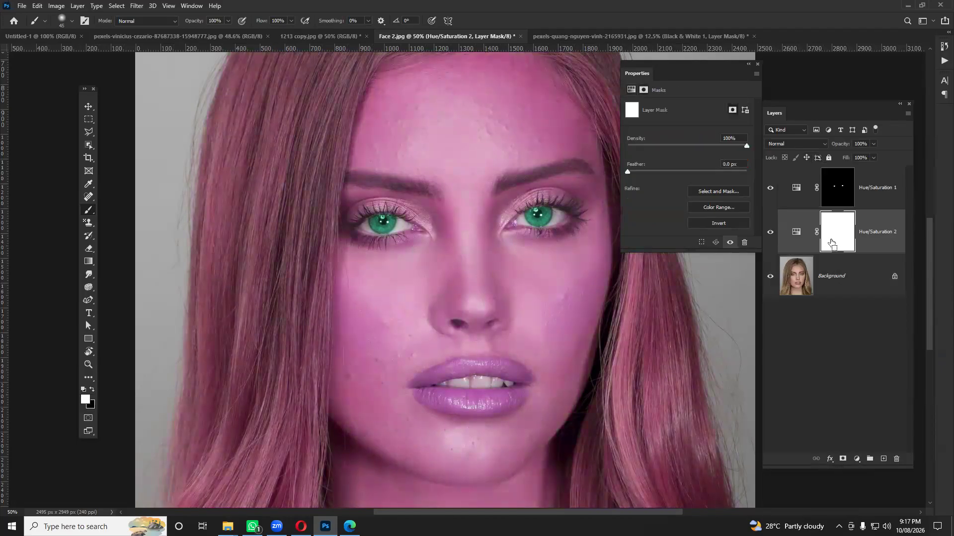
key("ctrl+i")
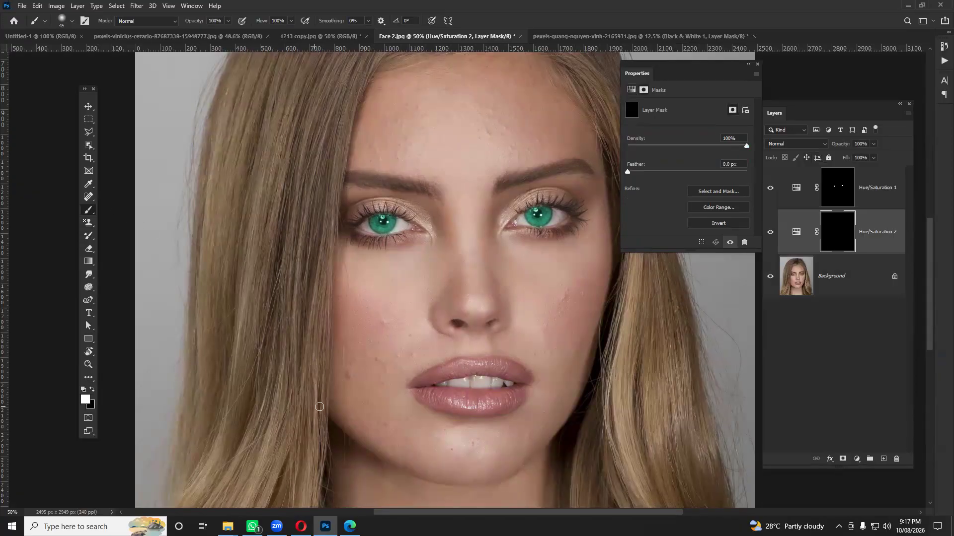
key("ctrl+plus")
left_click_drag(471, 408, 465, 277)
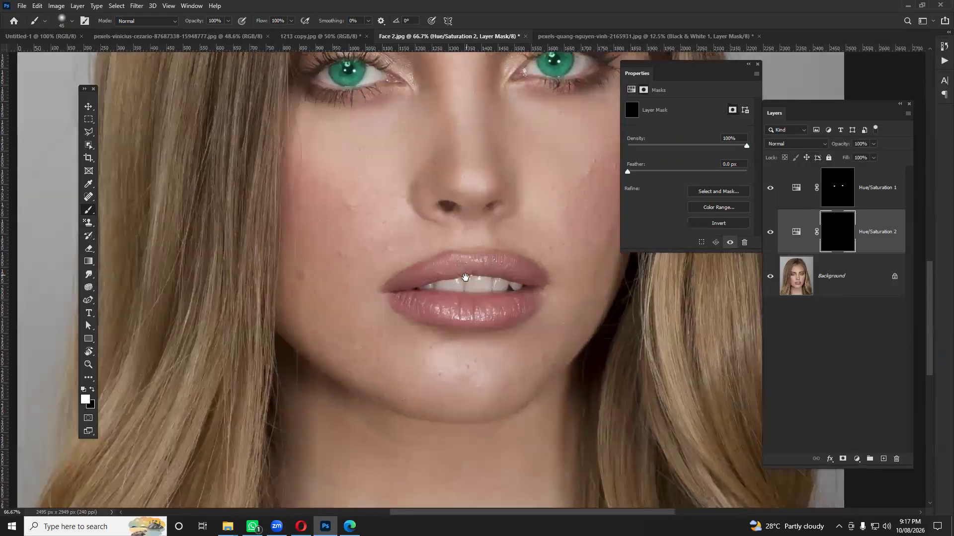
mouse_move(406, 300)
left_mouse_down()
mouse_move(491, 307)
mouse_move(400, 291)
mouse_move(485, 300)
mouse_move(534, 292)
mouse_move(493, 321)
mouse_move(514, 318)
mouse_move(480, 324)
mouse_move(429, 319)
mouse_move(385, 297)
mouse_move(526, 315)
mouse_move(516, 301)
mouse_move(535, 289)
mouse_move(531, 276)
mouse_move(457, 270)
mouse_move(391, 285)
mouse_move(445, 261)
mouse_move(495, 255)
mouse_move(532, 276)
left_mouse_up()
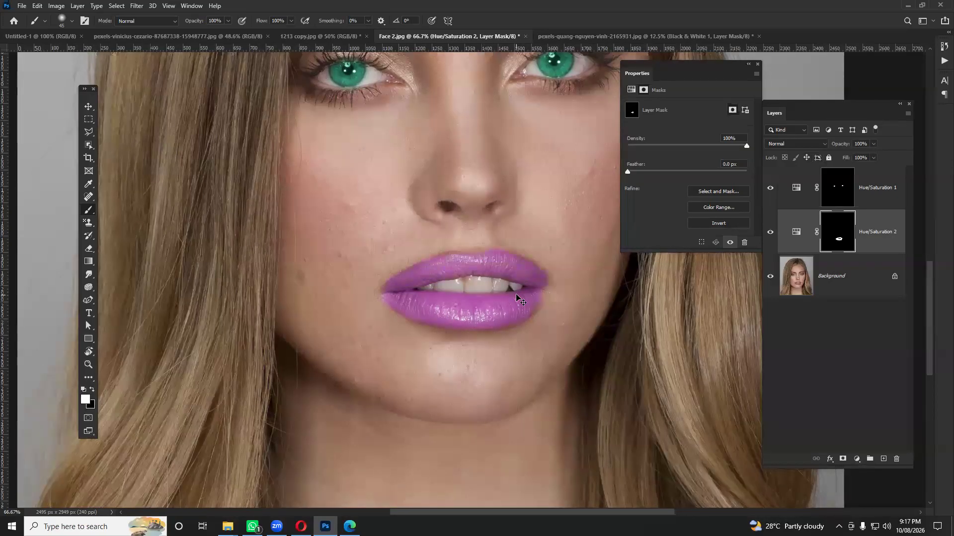
scroll(517, 298, "down", 2)
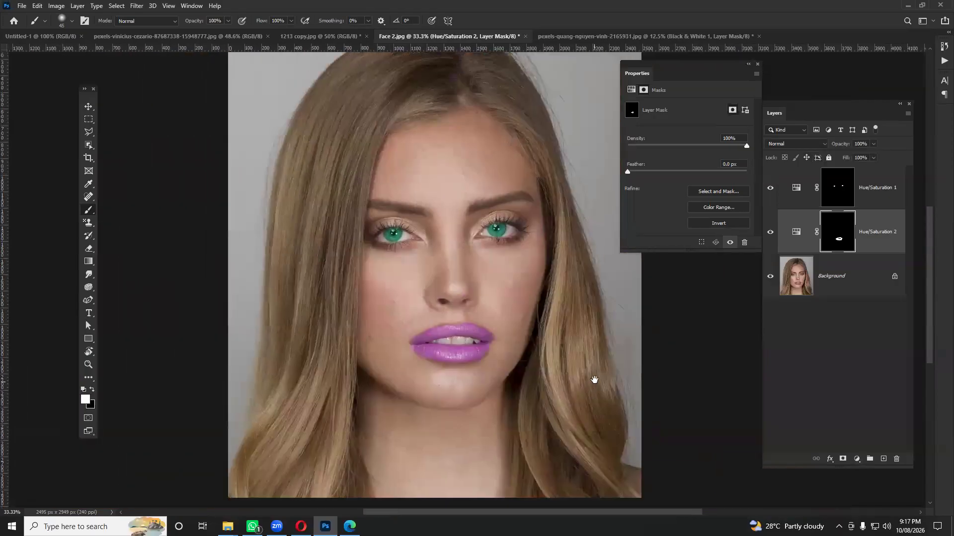
Recolour the lips pink by setting their Hue/Saturation layer to hue -21, saturation +37 and lightness +1.
left_click(796, 232)
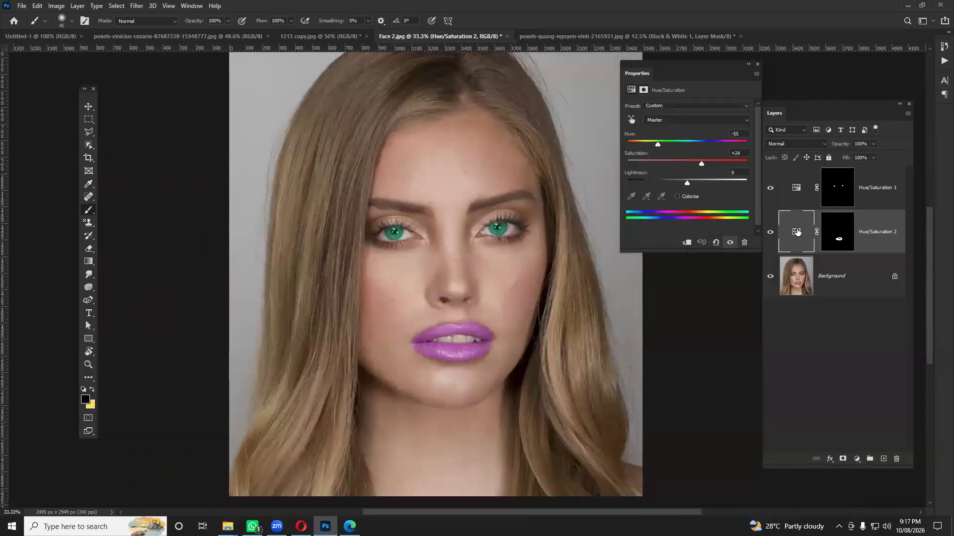
mouse_move(658, 143)
left_mouse_down()
mouse_move(639, 143)
mouse_move(675, 144)
left_mouse_up()
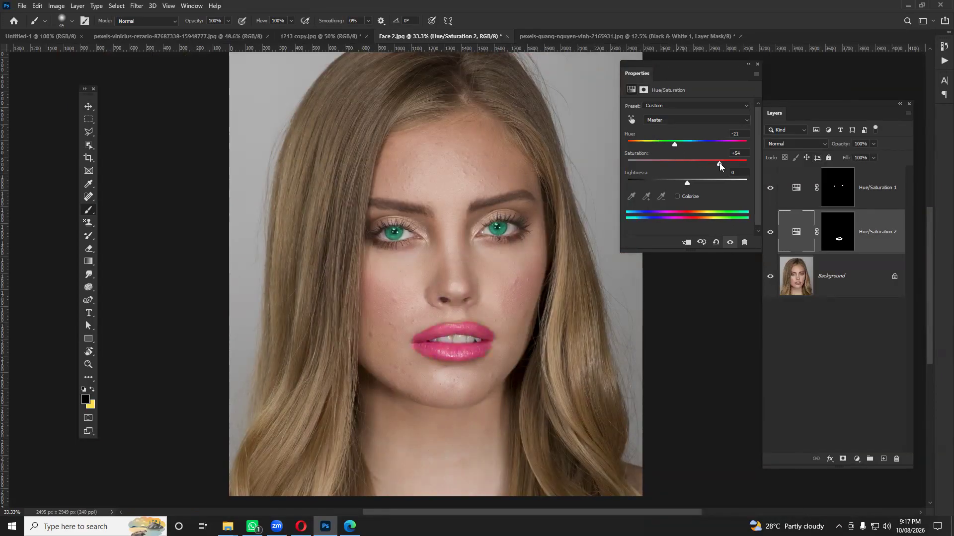
mouse_move(692, 180)
left_mouse_down()
mouse_move(706, 181)
mouse_move(688, 182)
left_mouse_up()
left_click_drag(720, 164, 692, 164)
scroll(388, 226, "up", 2)
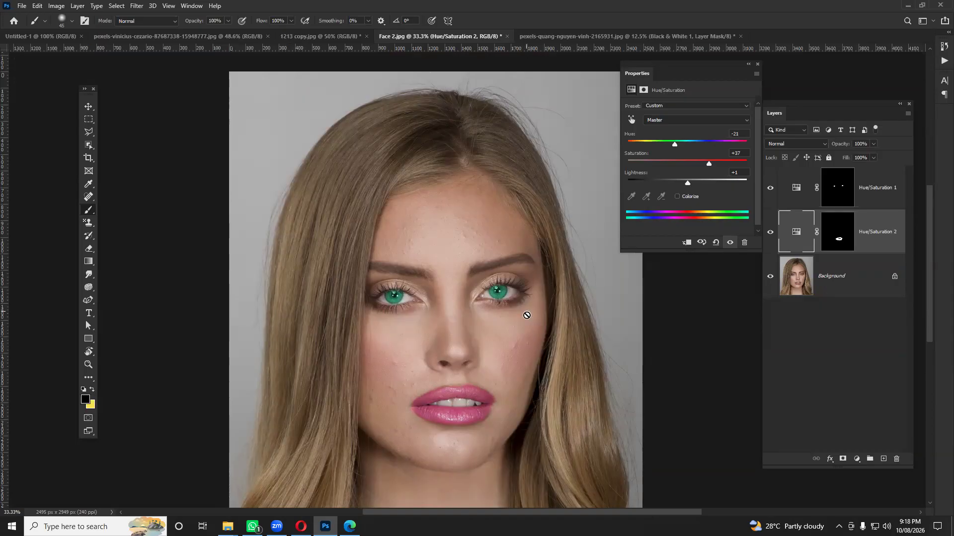
scroll(551, 331, "down", 2)
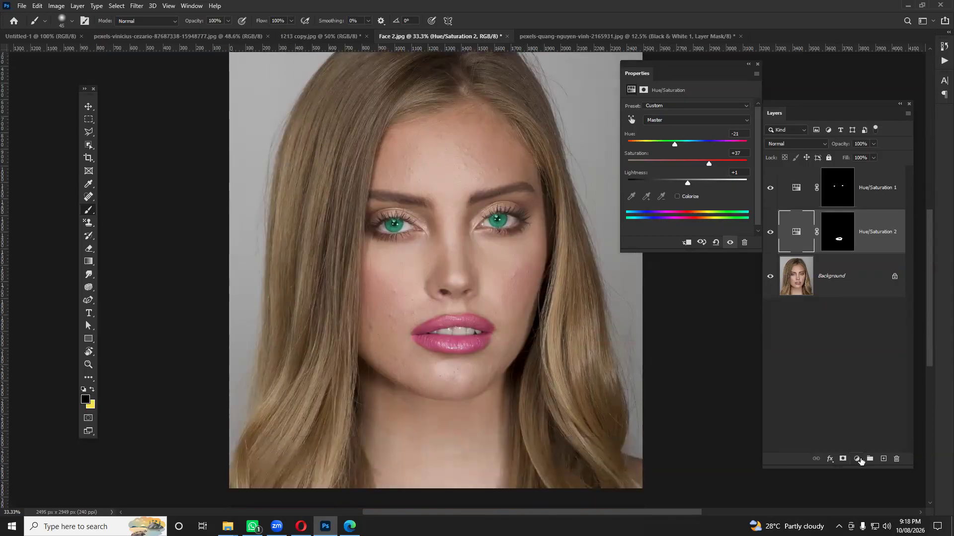
left_click(624, 37)
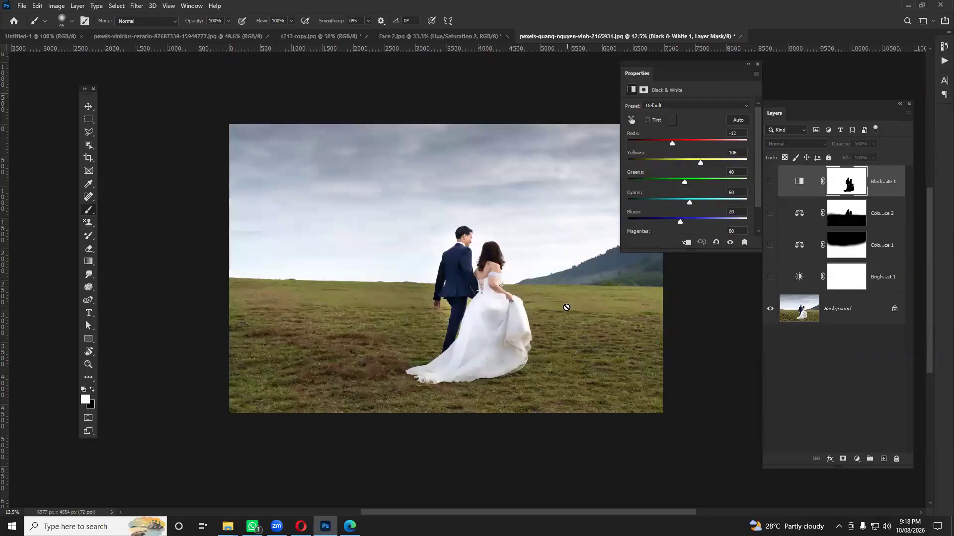
scroll(566, 307, "up", 1)
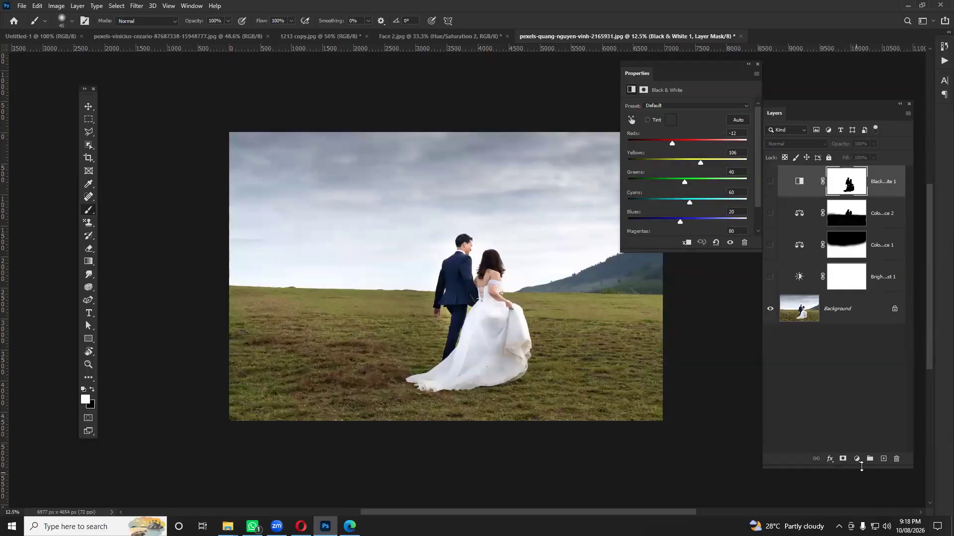
left_click(856, 459)
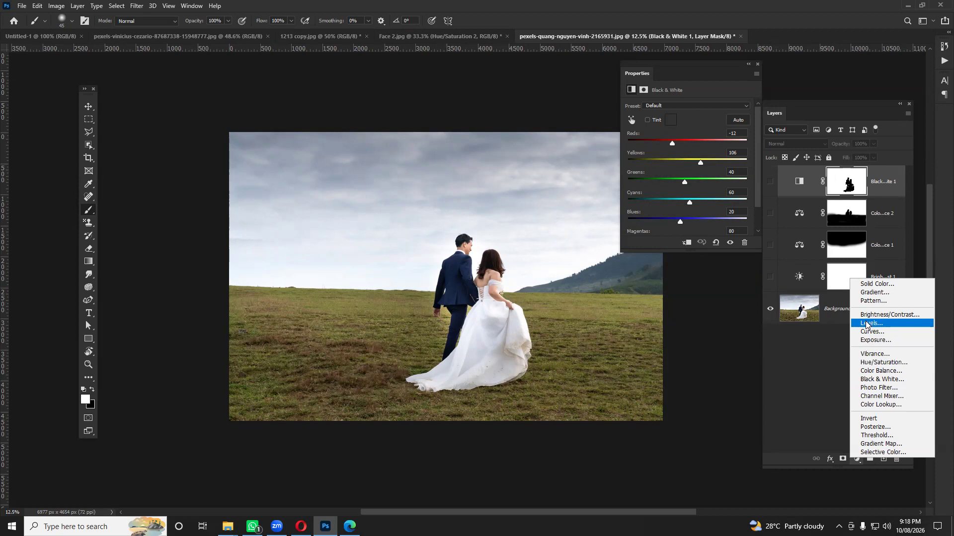
left_click(798, 357)
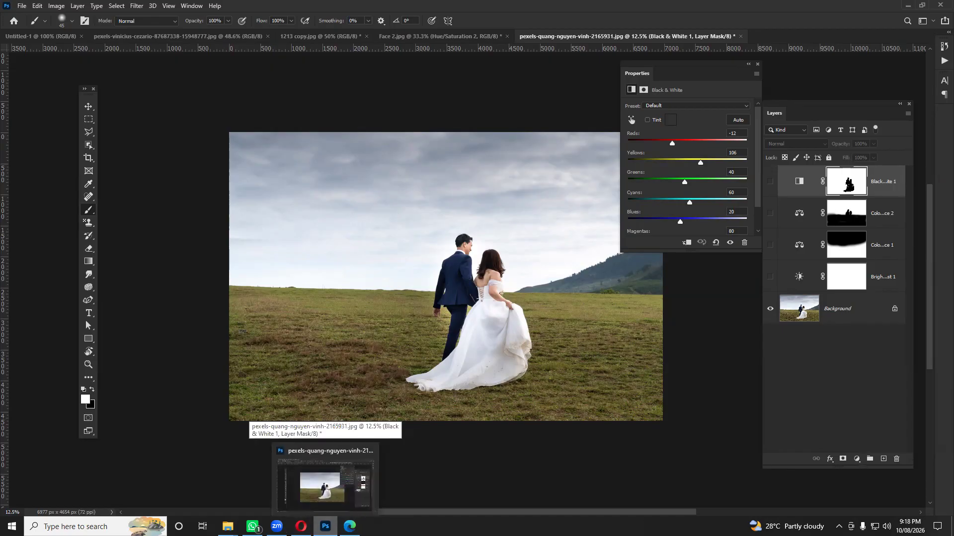
left_click(326, 526)
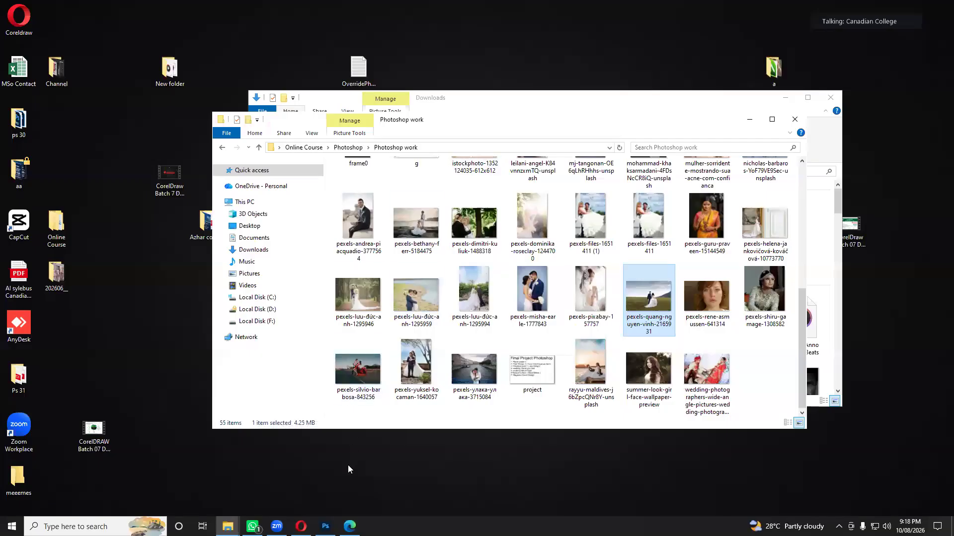
left_click(325, 526)
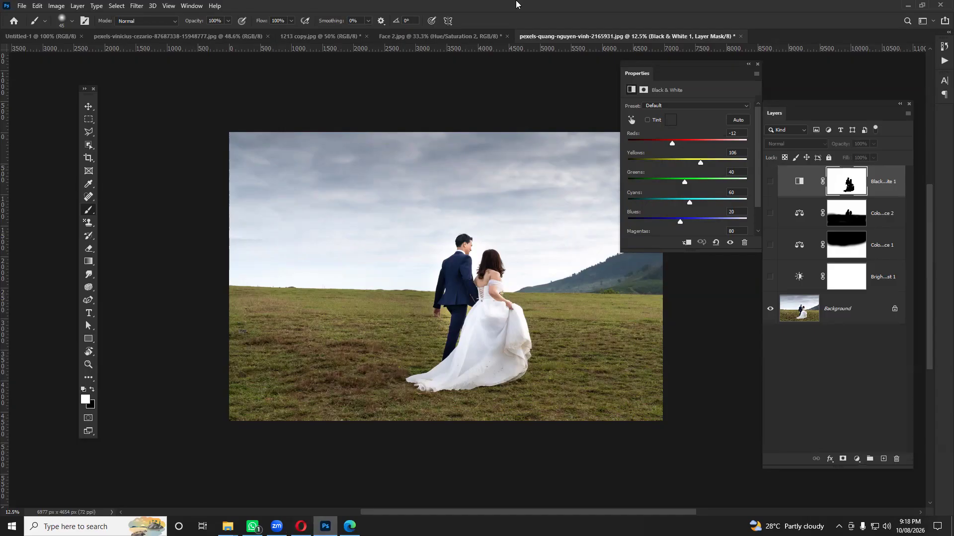
In Face 2.jpg, hide the eyes' Hue/Saturation layer and add a Curves adjustment layer directly above it.
left_click(459, 37)
left_click(771, 189)
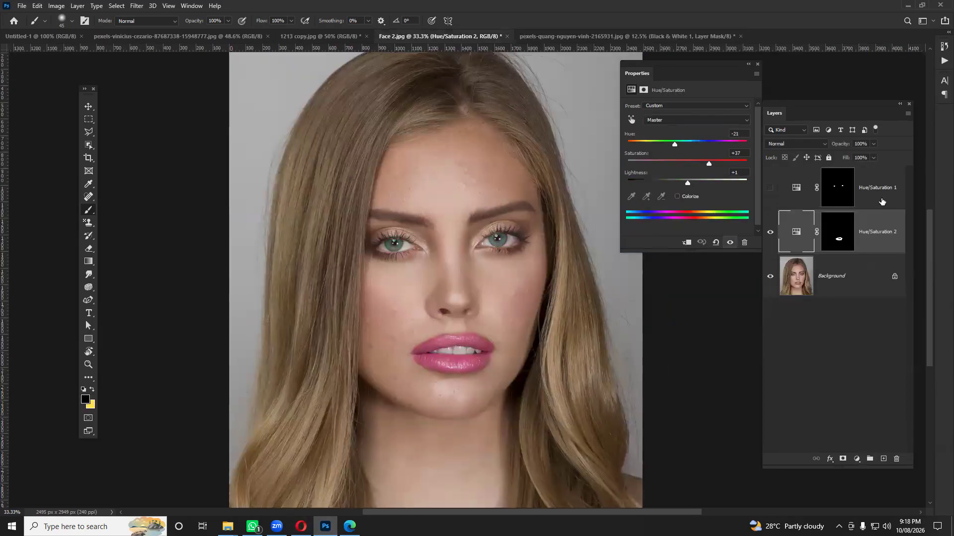
left_click(882, 201)
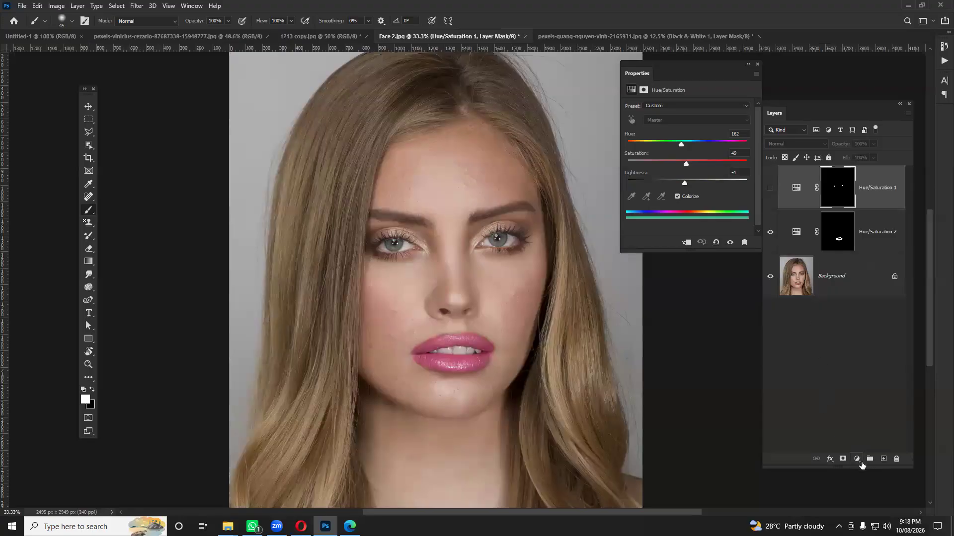
left_click(857, 459)
left_click(871, 336)
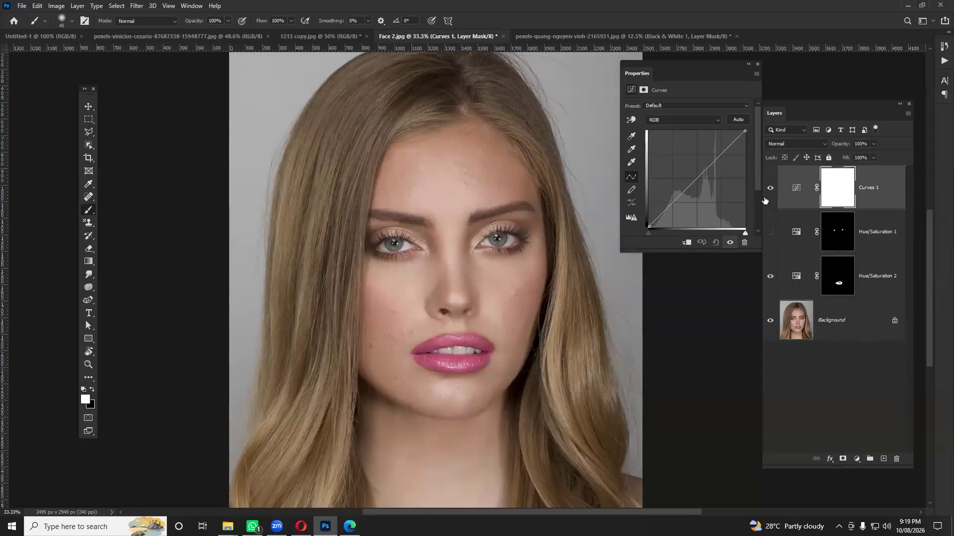
Tint the portrait cyan-blue with the Curves layer by lowering the Red curve and raising the Green and Blue curves.
left_click(719, 120)
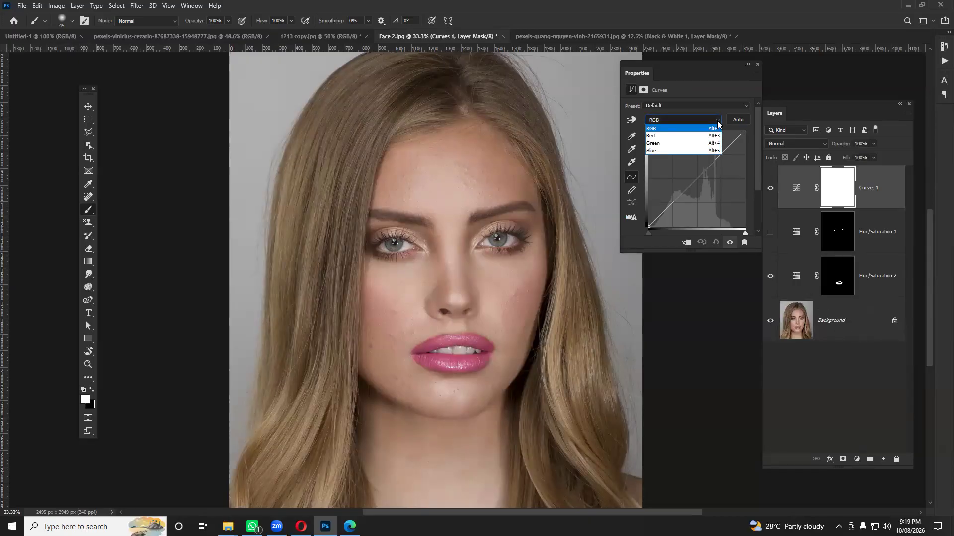
left_click(668, 133)
mouse_move(701, 172)
left_mouse_down()
mouse_move(683, 161)
mouse_move(701, 186)
left_mouse_up()
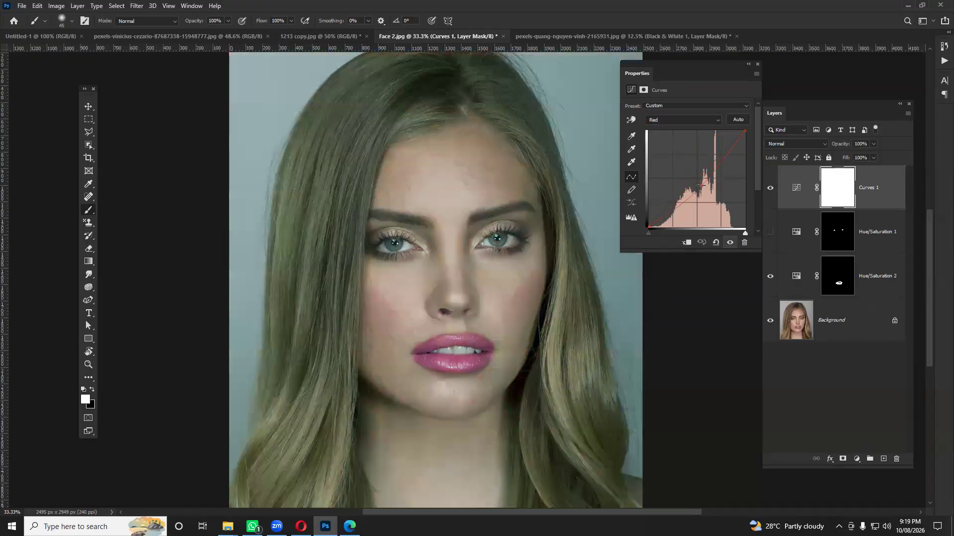
left_click(688, 120)
left_click(666, 141)
mouse_move(698, 173)
left_mouse_down()
mouse_move(708, 182)
mouse_move(686, 165)
left_mouse_up()
left_click(686, 121)
left_click(681, 154)
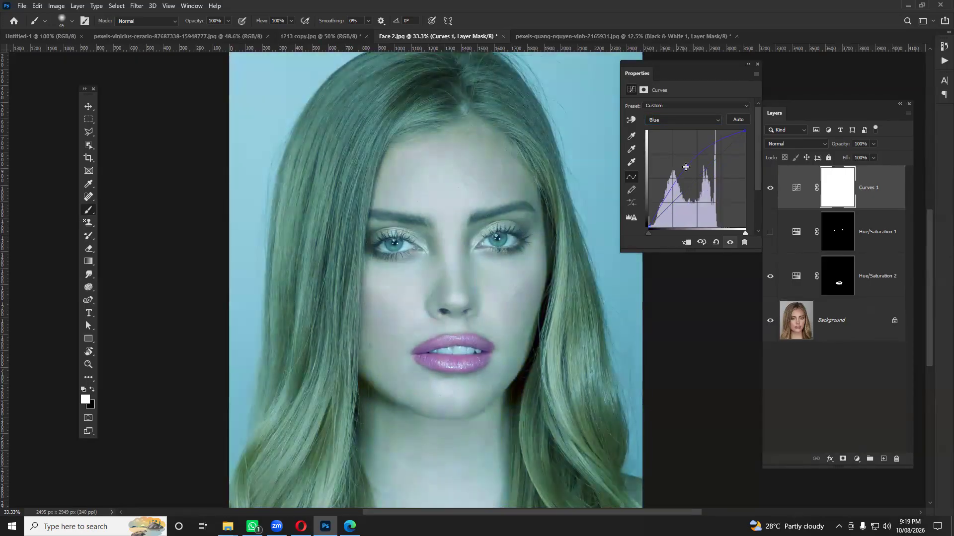
Invert the Curves layer's mask to black and paint both irises white so only the eyes take the tint.
left_click(838, 191)
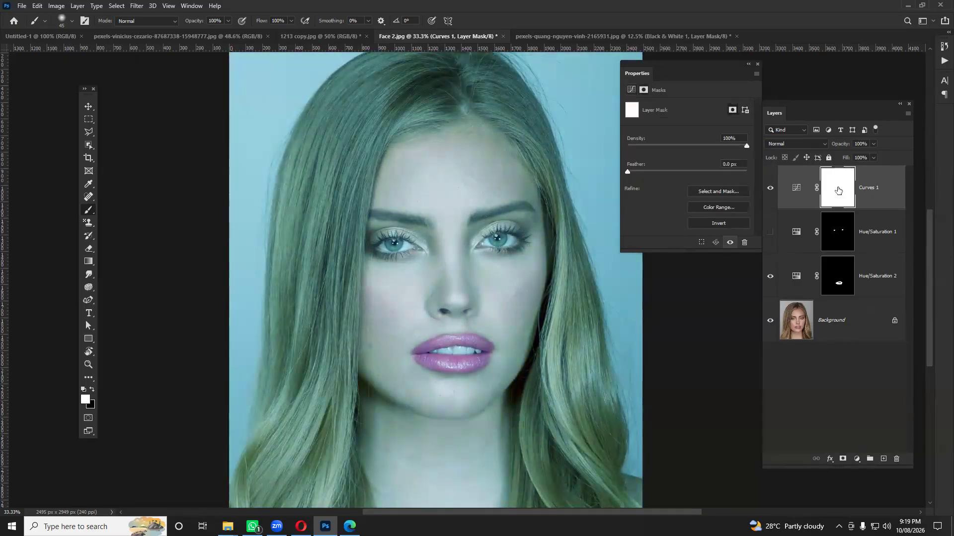
key("ctrl+i")
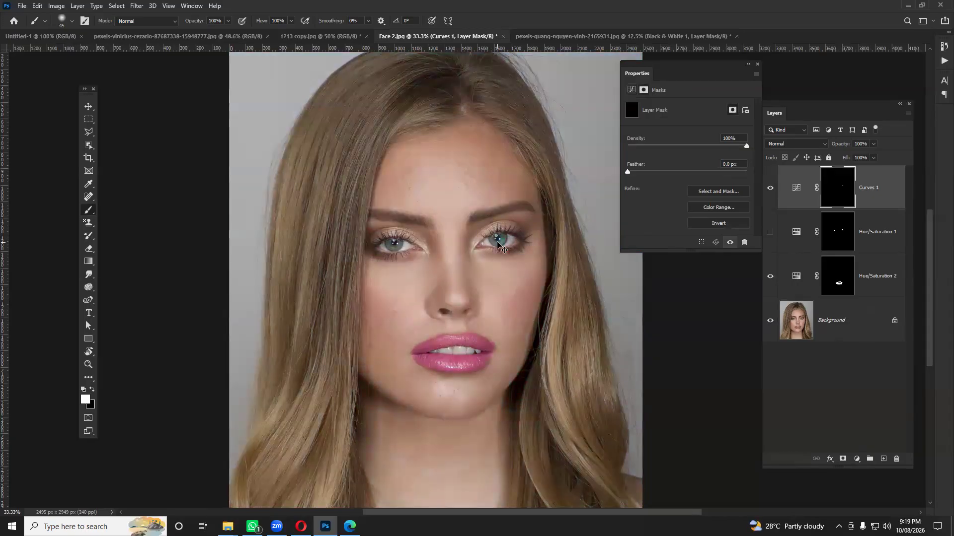
key("ctrl+plus")
key("ctrl+plus")
mouse_move(541, 197)
left_mouse_down()
mouse_move(520, 206)
mouse_move(514, 198)
mouse_move(533, 194)
mouse_move(525, 195)
left_mouse_up()
mouse_move(328, 208)
left_mouse_down()
mouse_move(311, 211)
mouse_move(319, 203)
mouse_move(311, 212)
mouse_move(328, 217)
left_mouse_up()
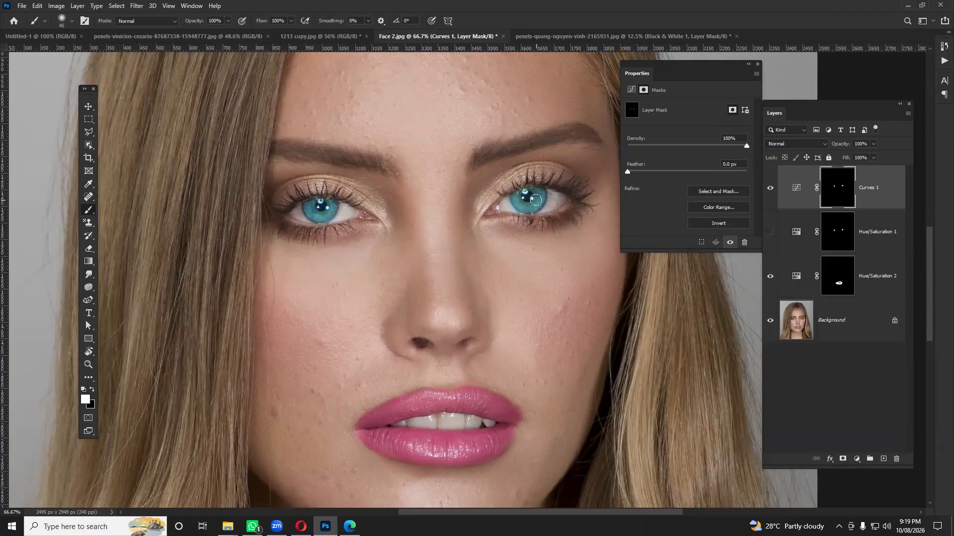
Refine the eye tint in the Curves layer by adding a midpoint to the RGB curve and pulling the Red curve lower.
left_click(798, 190)
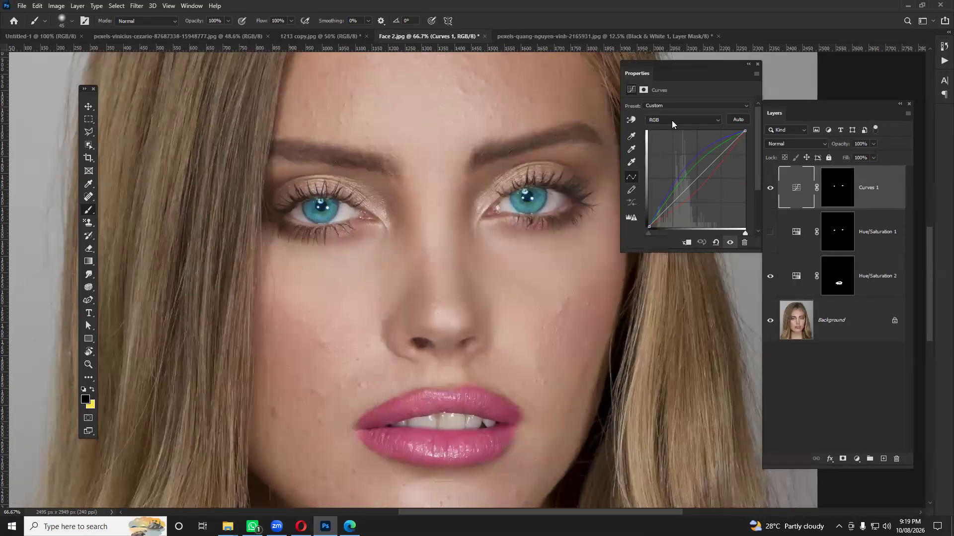
left_click(691, 122)
left_click(690, 129)
mouse_move(698, 175)
left_mouse_down()
mouse_move(691, 168)
mouse_move(697, 176)
left_mouse_up()
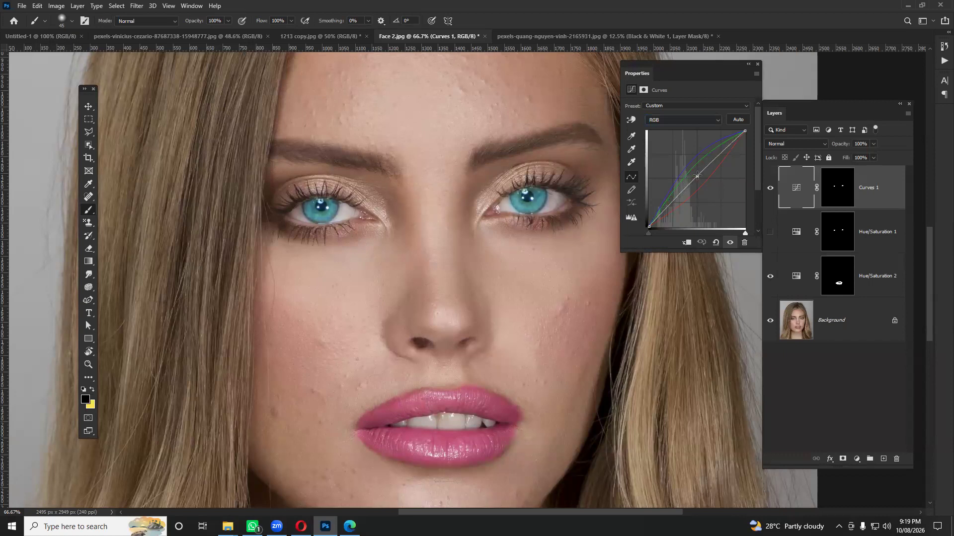
left_click(691, 120)
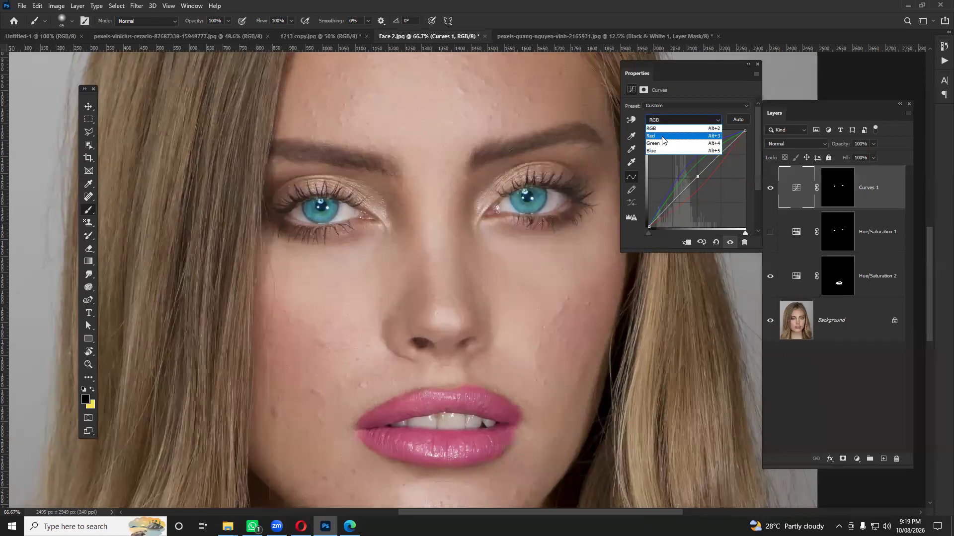
left_click(662, 138)
left_click_drag(704, 186, 708, 190)
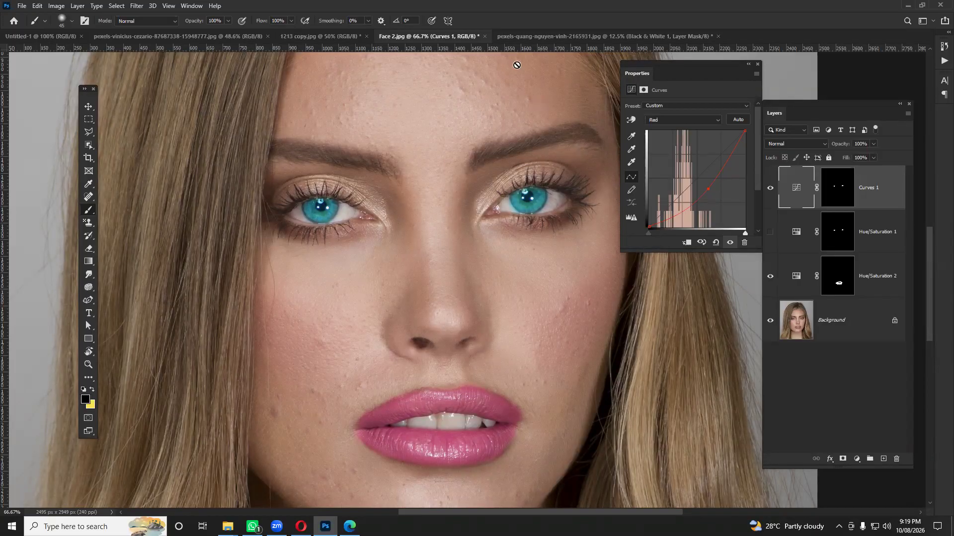
In the wedding photo, add a Curves adjustment layer above the Black & White layer and lower its RGB midtones to darken the image.
left_click(591, 37)
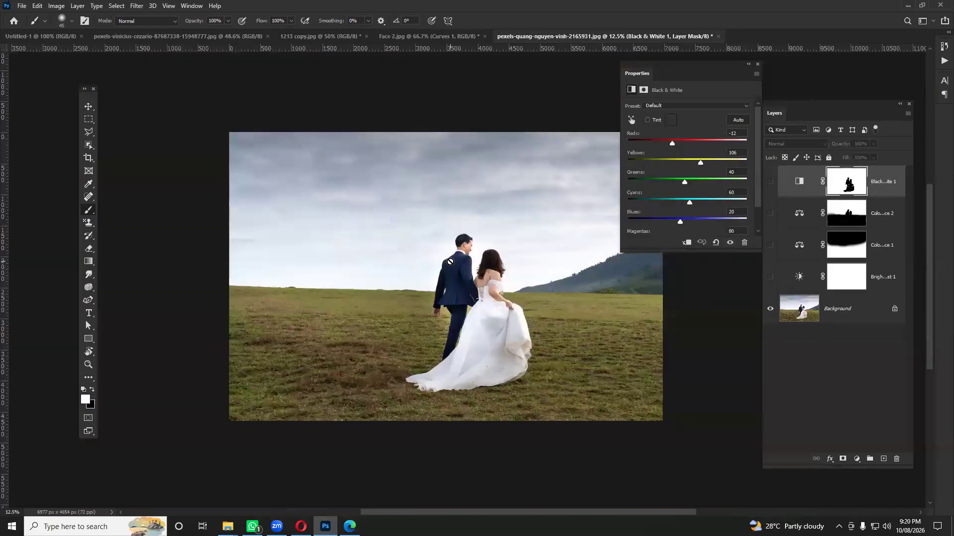
left_click(856, 460)
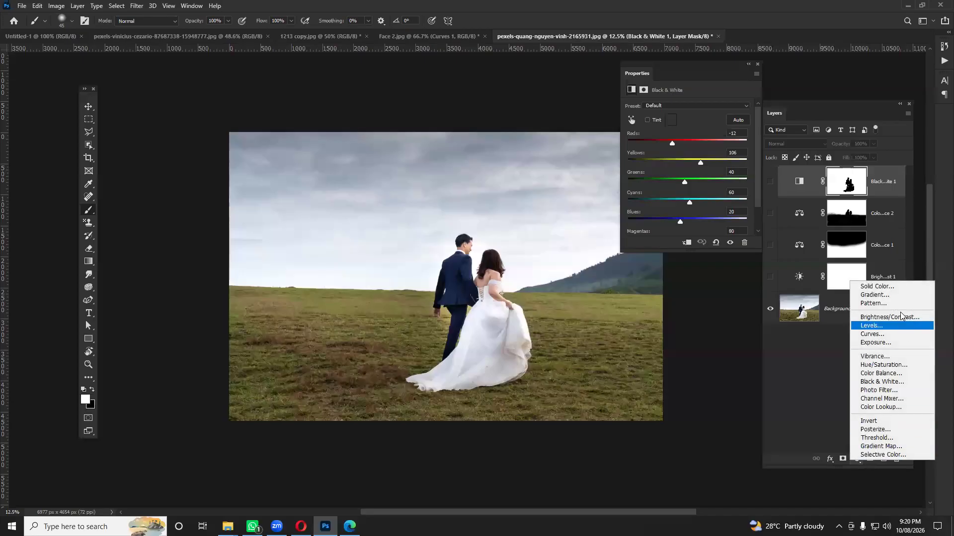
left_click(882, 337)
mouse_move(699, 176)
left_mouse_down()
mouse_move(713, 183)
mouse_move(679, 158)
mouse_move(705, 190)
left_mouse_up()
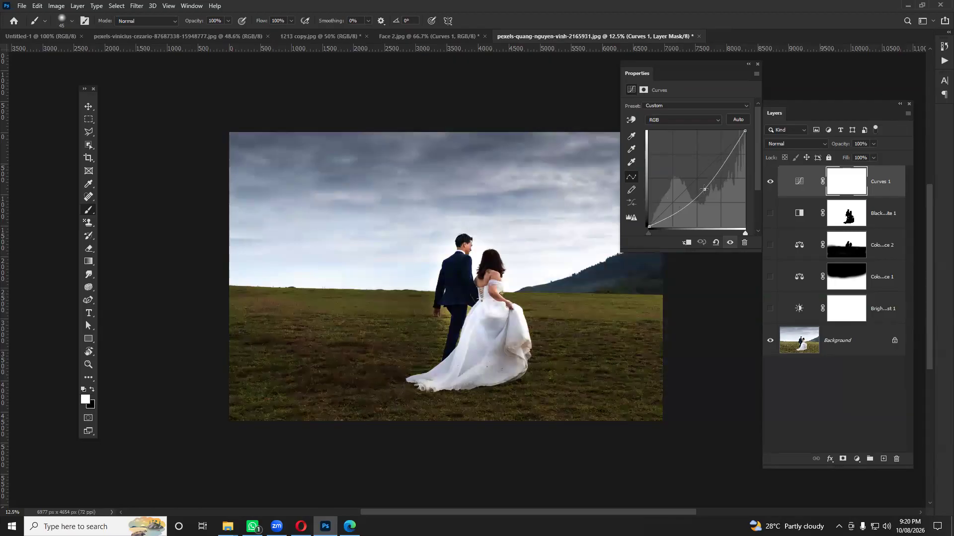
left_click_drag(704, 189, 709, 187)
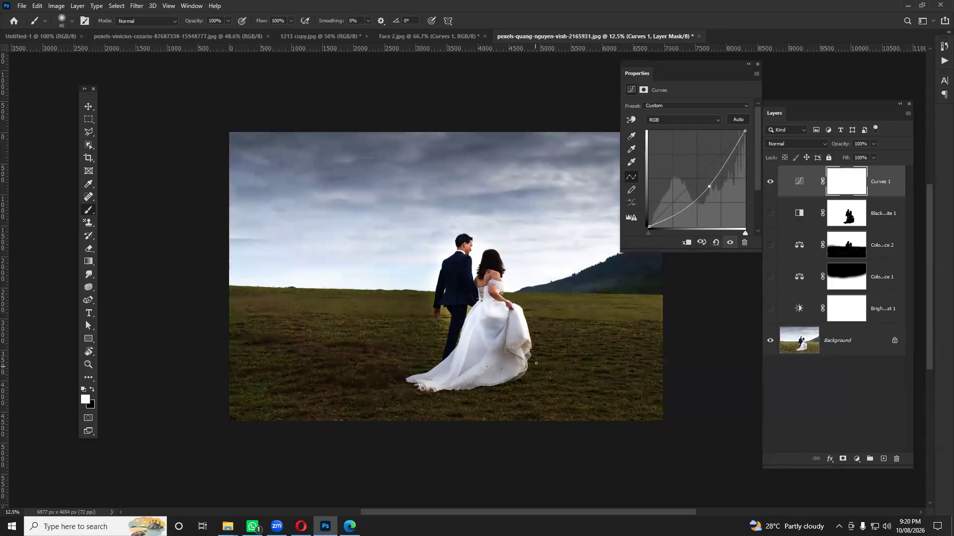
left_click_drag(709, 186, 712, 187)
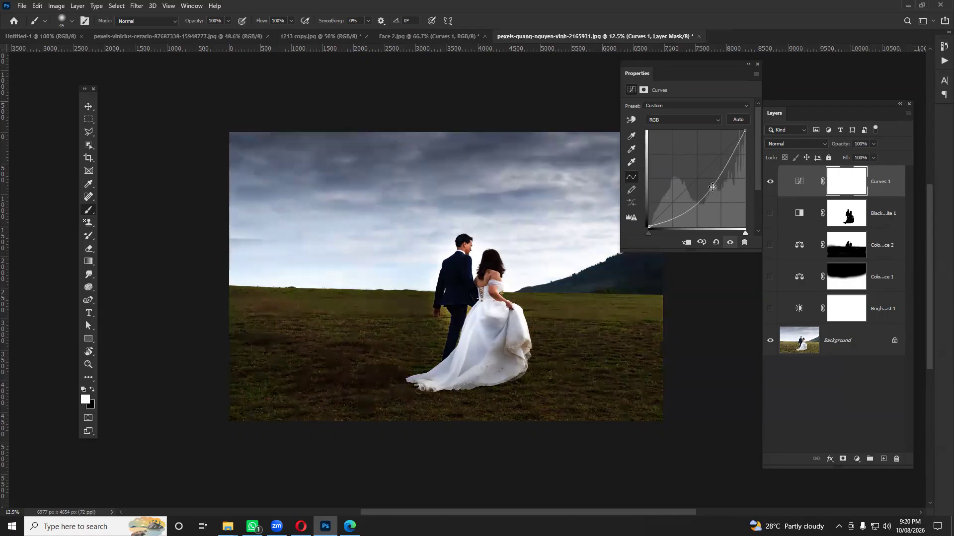
left_click(757, 64)
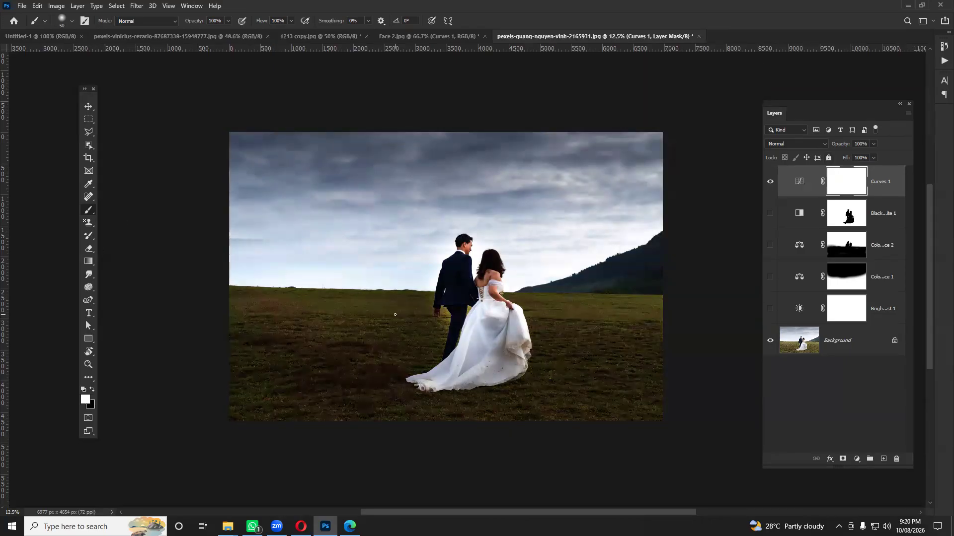
Enlarge the brush to 1600 px and paint black on the Curves mask over the couple and the surrounding sky and grass.
key("bracketright")
key("bracketright")
key("bracketright")
key("bracketright")
key("bracketright")
key("bracketright")
key("bracketright")
key("bracketright")
key("bracketright")
key("bracketright")
key("bracketright")
left_click(92, 391)
mouse_move(442, 217)
left_mouse_down()
mouse_move(412, 230)
mouse_move(480, 259)
left_mouse_up()
key("bracketright")
key("bracketright")
key("bracketright")
key("bracketright")
mouse_move(531, 213)
left_mouse_down()
mouse_move(308, 225)
mouse_move(465, 290)
mouse_move(509, 329)
mouse_move(287, 347)
mouse_move(404, 341)
left_mouse_up()
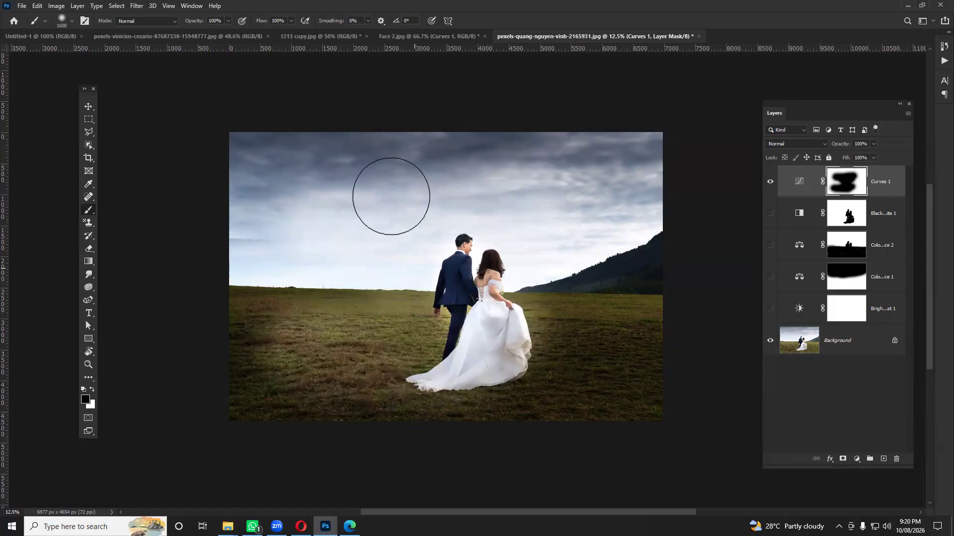
Reduce the brush flow to 49% and paint more black on the Curves mask around the bride's side of the scene.
left_click_drag(267, 23, 233, 21)
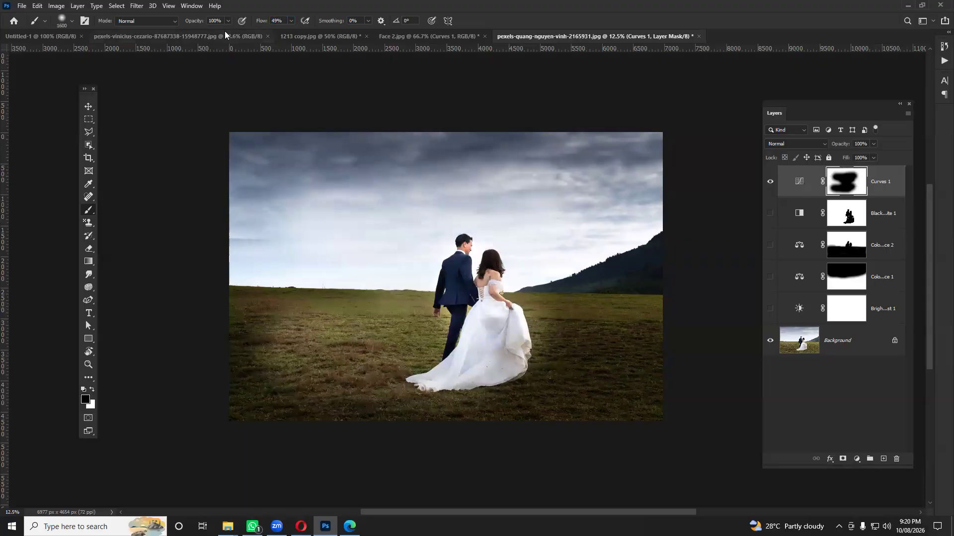
mouse_move(596, 303)
left_mouse_down()
mouse_move(564, 341)
mouse_move(513, 354)
left_mouse_up()
mouse_move(562, 216)
left_mouse_down()
mouse_move(354, 207)
mouse_move(400, 301)
mouse_move(336, 315)
mouse_move(579, 326)
mouse_move(504, 364)
mouse_move(509, 374)
left_mouse_up()
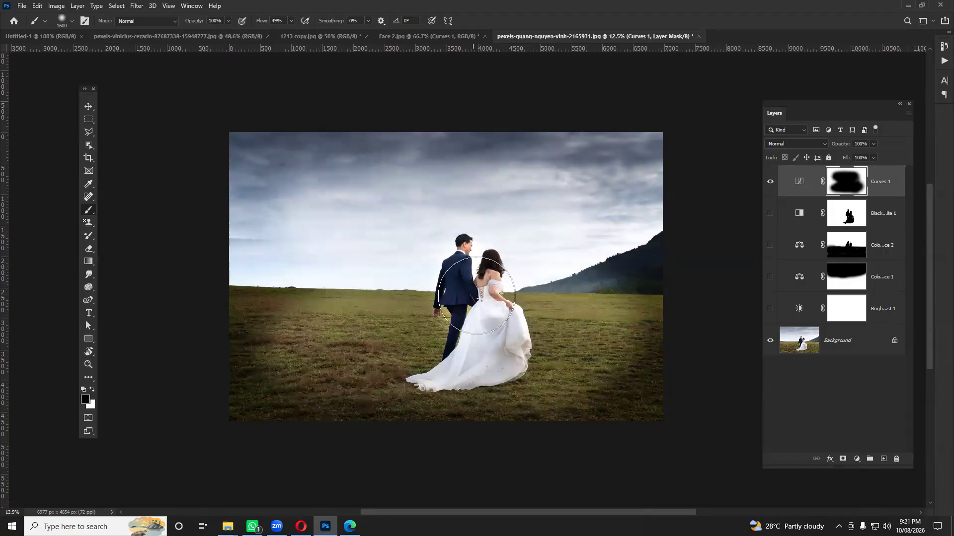
Paint the Curves mask white across the sky to darken it again and black across the foreground grass to brighten it.
key("x")
left_click_drag(449, 185, 328, 185)
left_click_drag(587, 186, 581, 180)
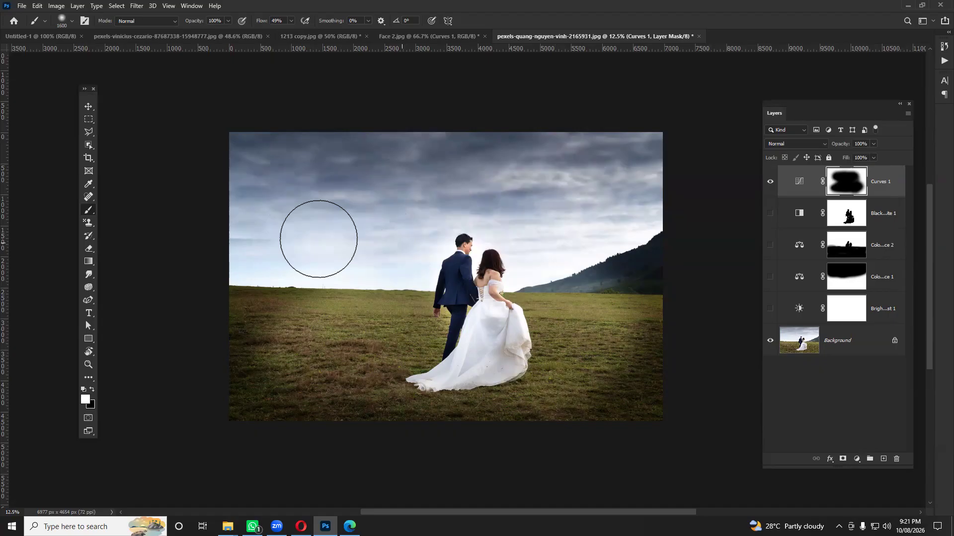
key("x")
mouse_move(313, 370)
left_mouse_down()
mouse_move(300, 409)
mouse_move(230, 355)
mouse_move(214, 324)
mouse_move(316, 371)
mouse_move(632, 407)
mouse_move(534, 399)
mouse_move(608, 351)
mouse_move(588, 346)
mouse_move(615, 298)
mouse_move(585, 370)
mouse_move(587, 421)
left_mouse_up()
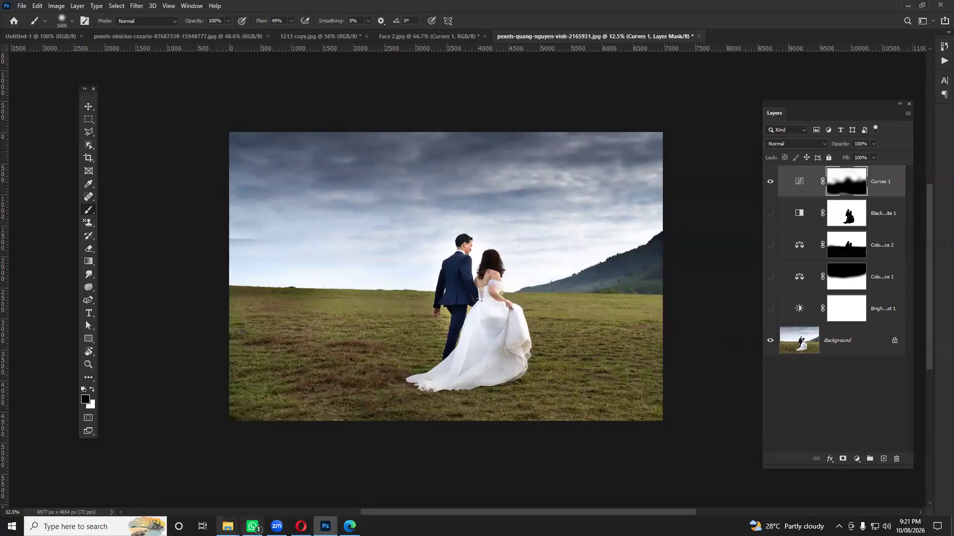
Switch to the syllabus PDF in Edge and draw a pen stroke across the Lesson 09 adjustment layers topic.
left_click(350, 526)
left_click_drag(279, 301, 468, 269)
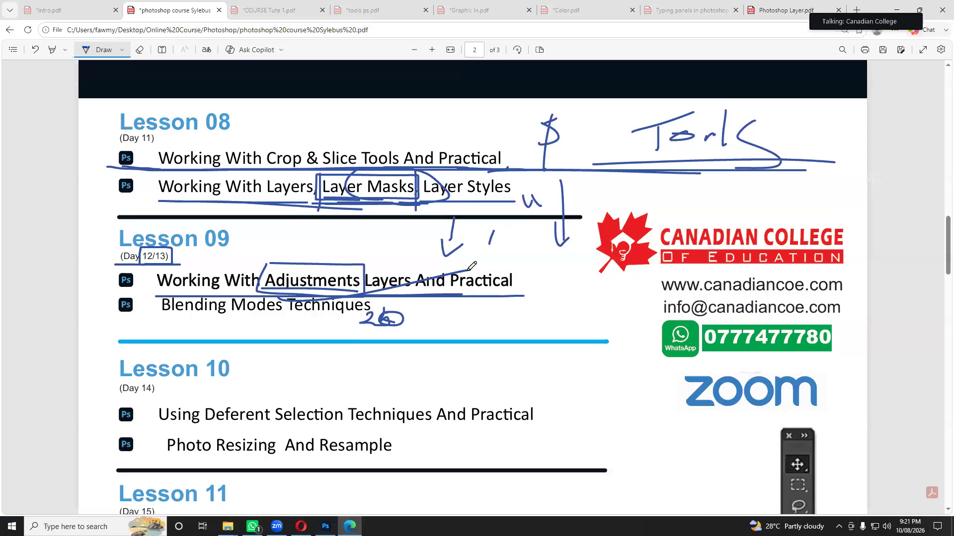
Underline Blending Modes Techniques in the syllabus, switch to Photoshop and preview blend modes such as Linear Light on the Curves 1 layer.
mouse_move(170, 321)
left_mouse_down()
mouse_move(230, 323)
mouse_move(326, 305)
left_mouse_up()
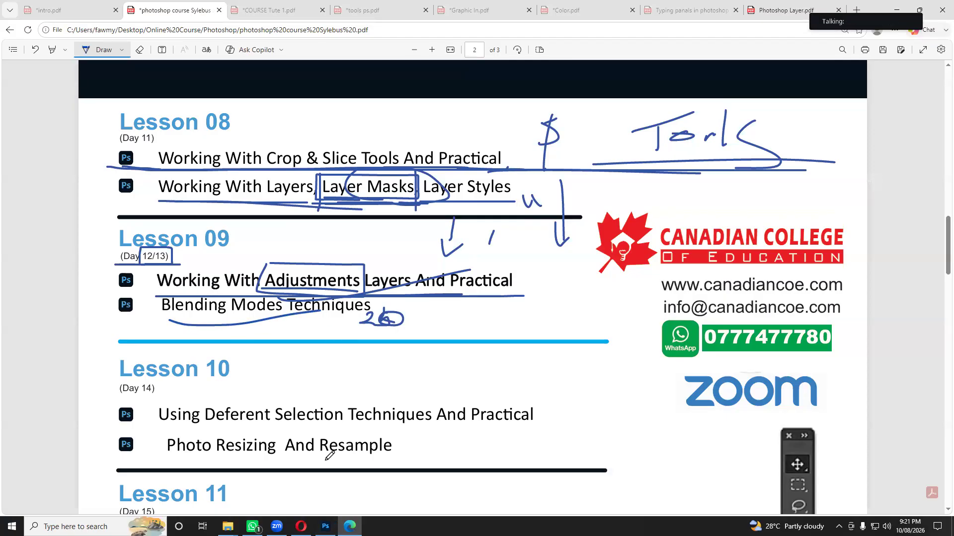
left_click(325, 527)
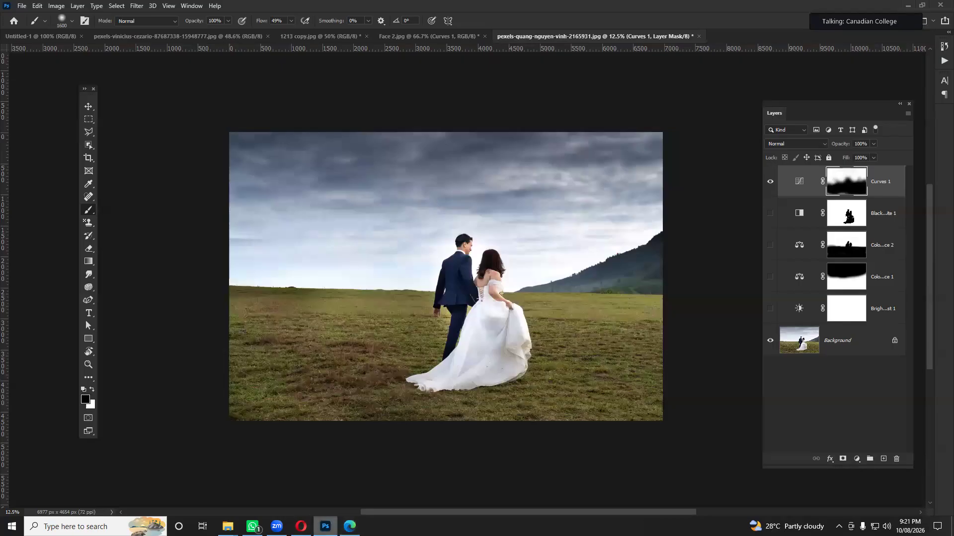
left_click(797, 143)
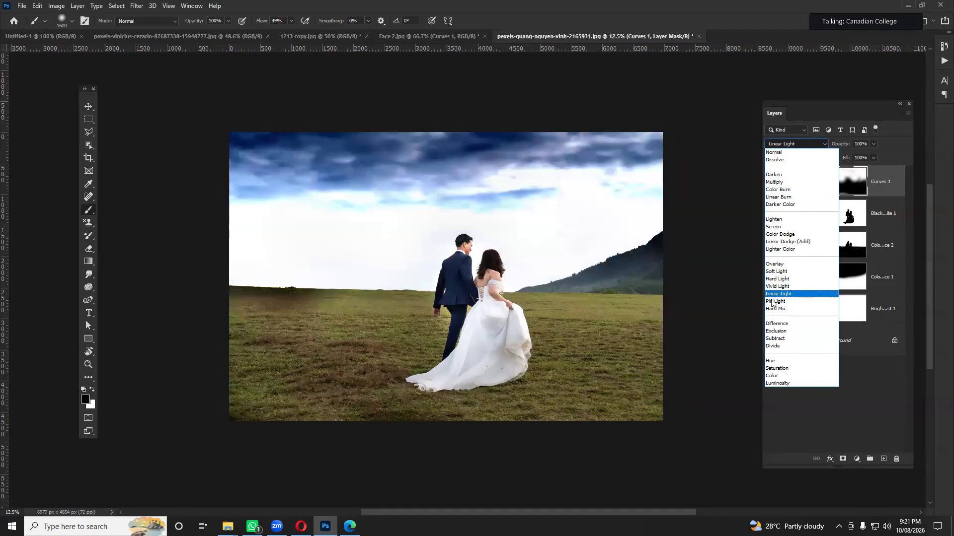
left_click(722, 258)
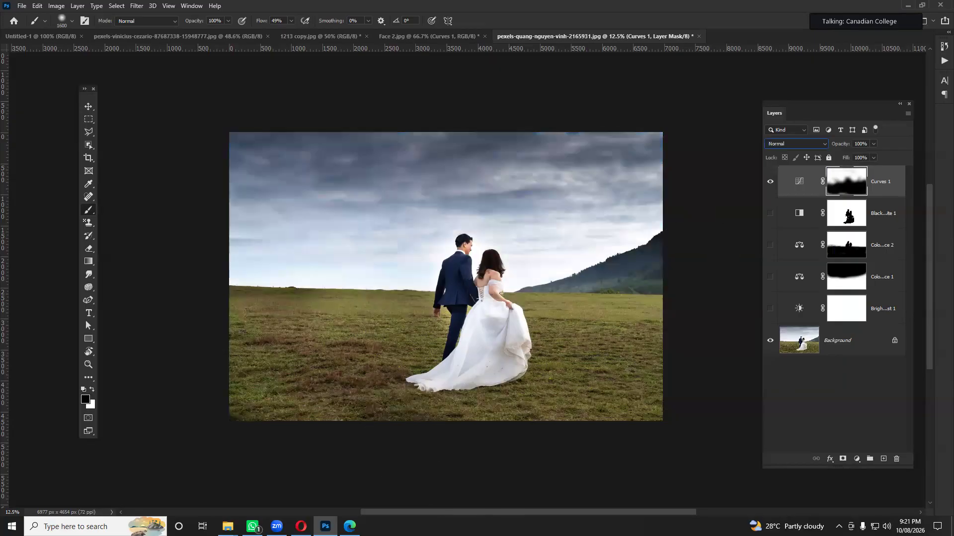
Switch to File Explorer, browse the poster folder and view the Bigil movie poster in the image viewer.
key("alt+Tab")
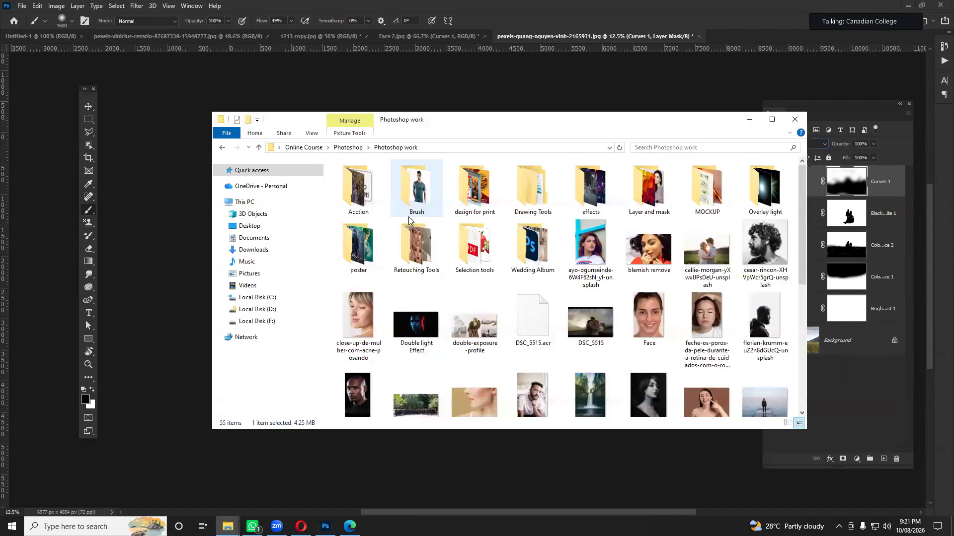
double_click(356, 253)
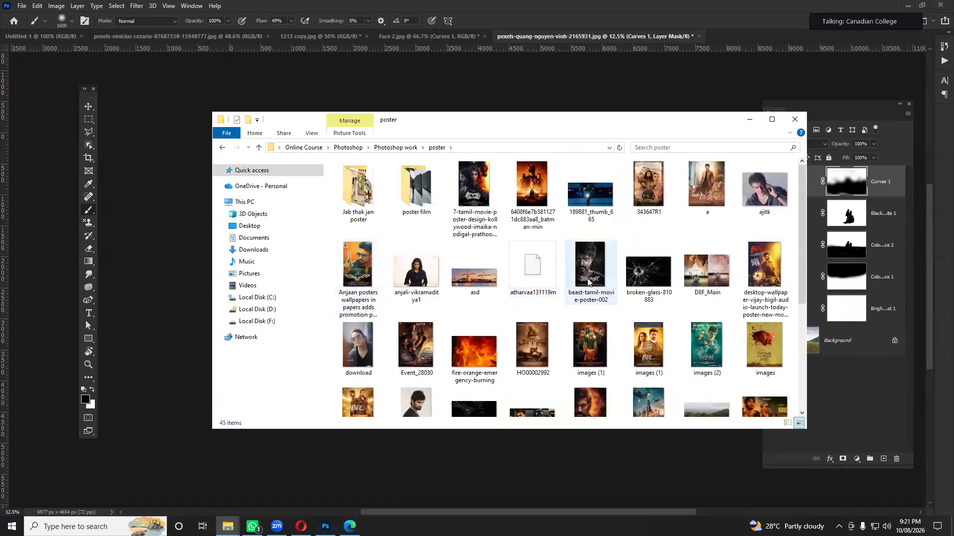
left_click(645, 273)
left_click(593, 264)
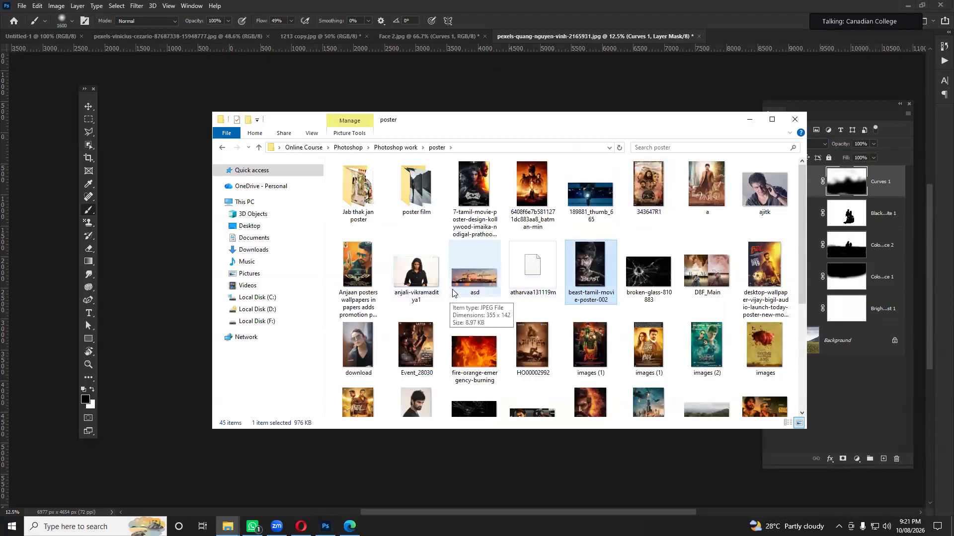
double_click(752, 271)
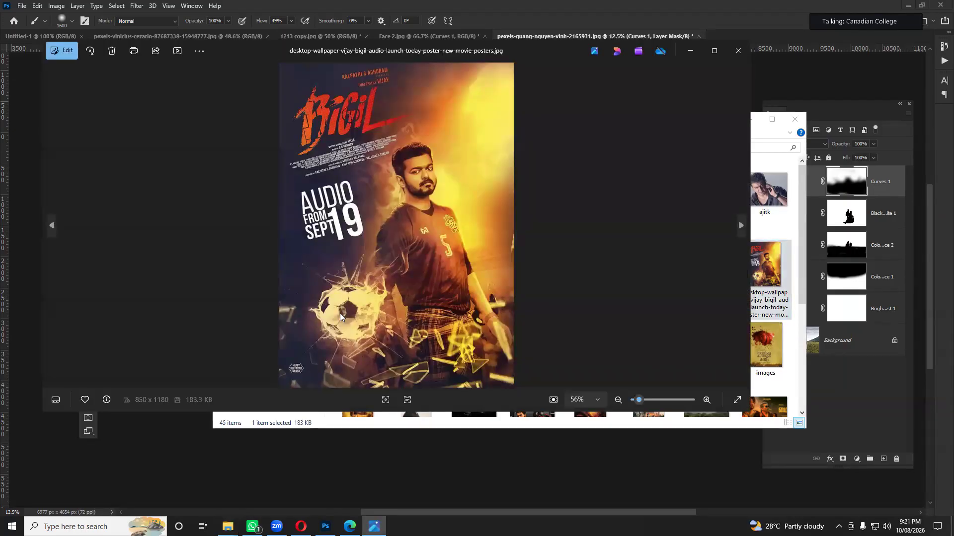
left_click(738, 51)
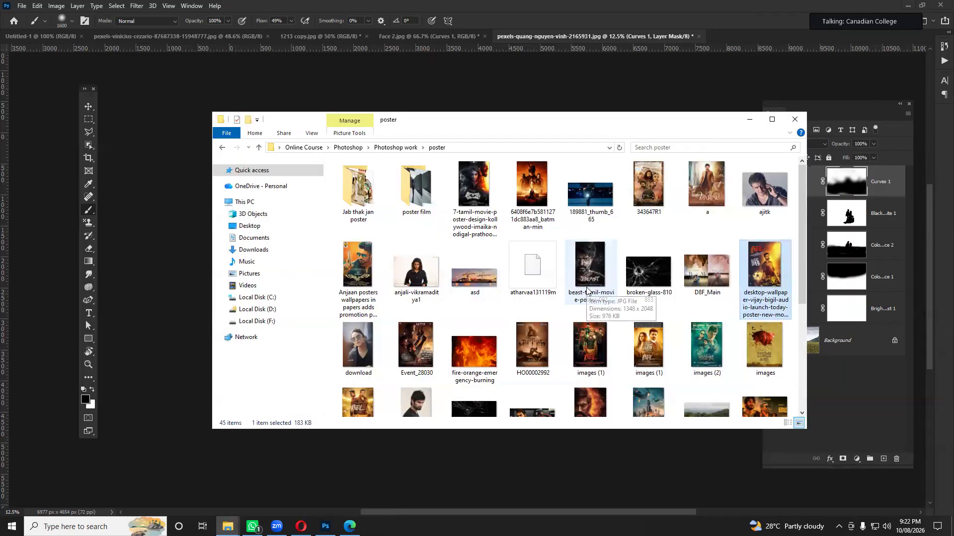
left_click_drag(587, 196, 755, 40)
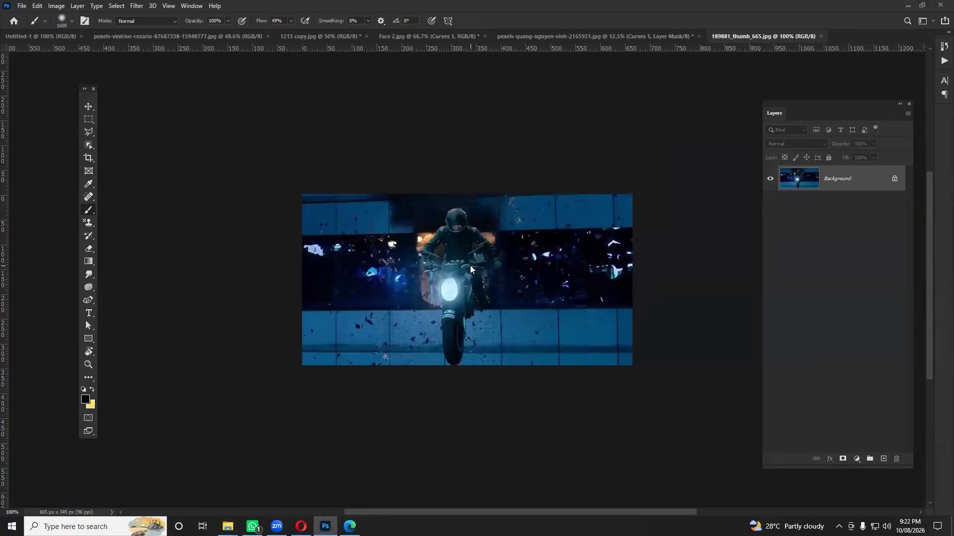
key("bracketleft")
key("bracketleft")
key("bracketleft")
left_click(822, 37)
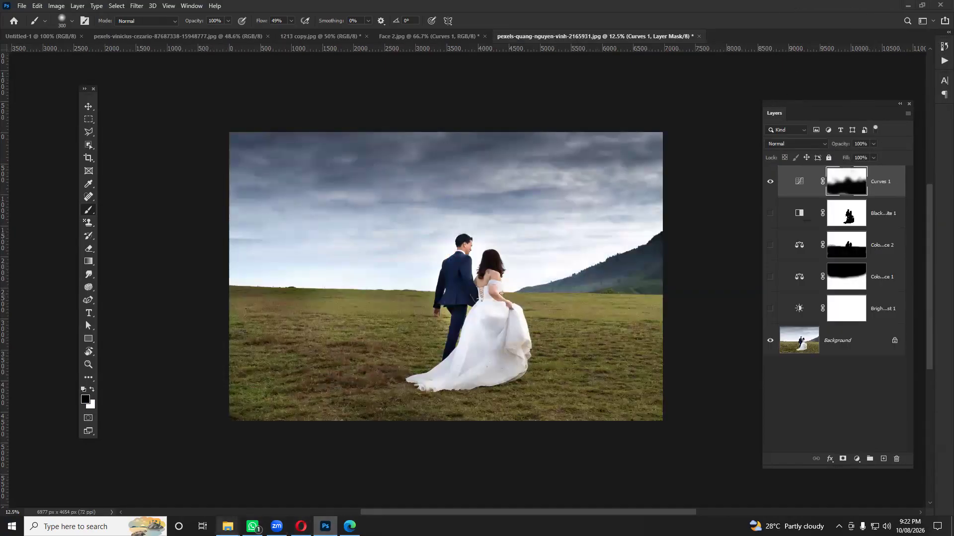
Place the broken-glass-810883 image from the poster folder into the bearded man's portrait and enlarge it to the canvas width.
mouse_move(227, 526)
left_click(281, 479)
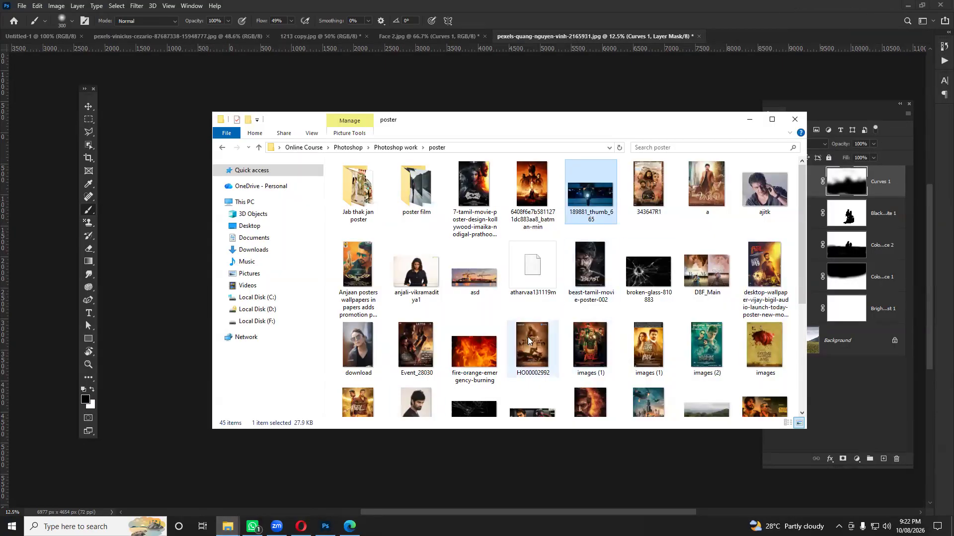
scroll(527, 340, "down", 2)
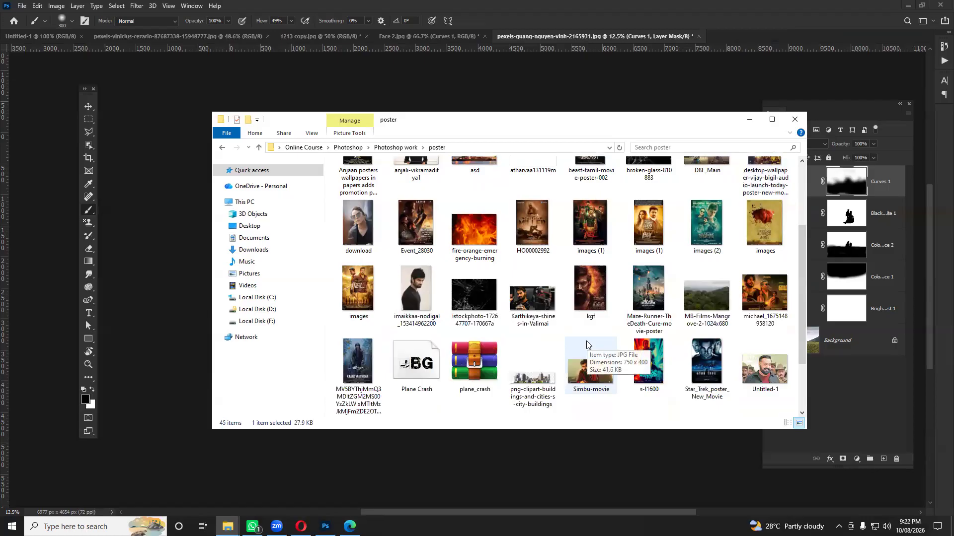
scroll(586, 341, "up", 2)
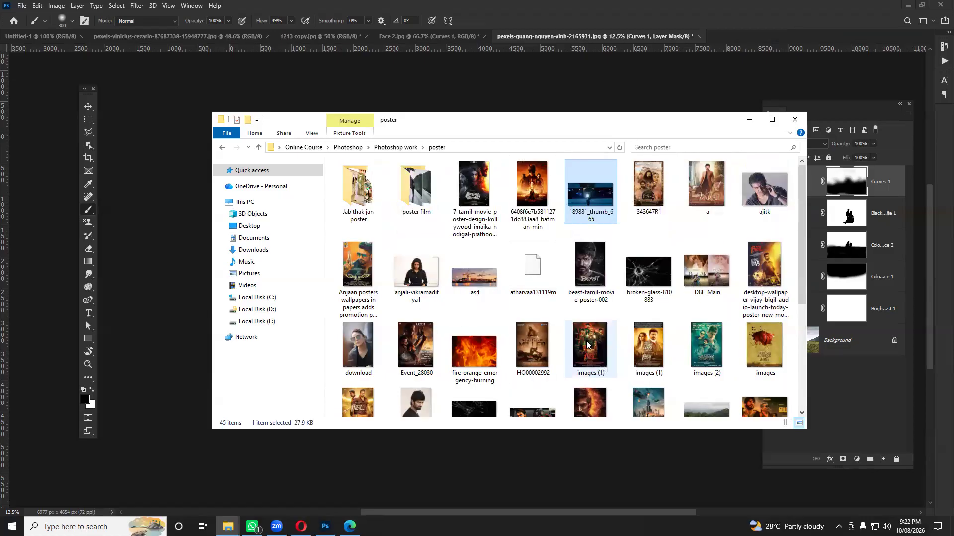
left_click(647, 274)
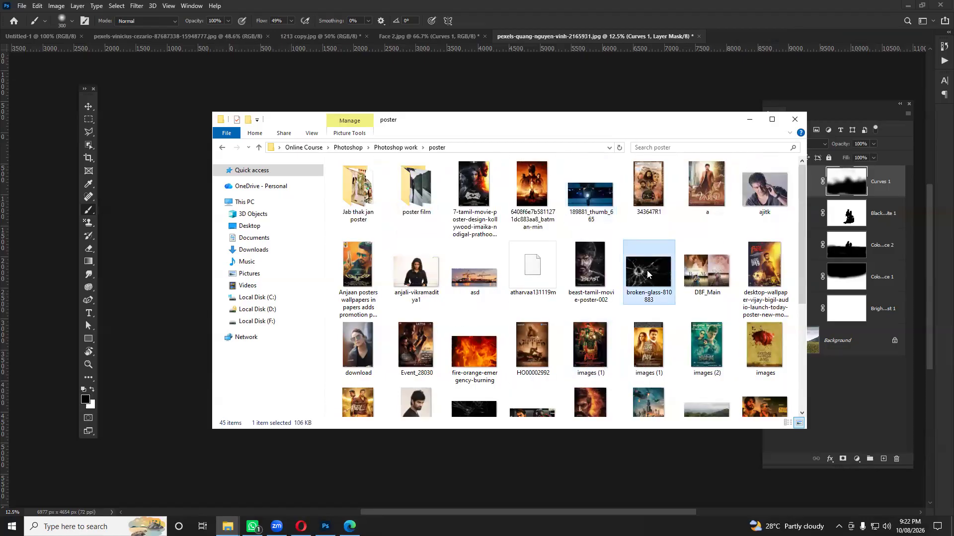
left_click_drag(648, 274, 424, 85)
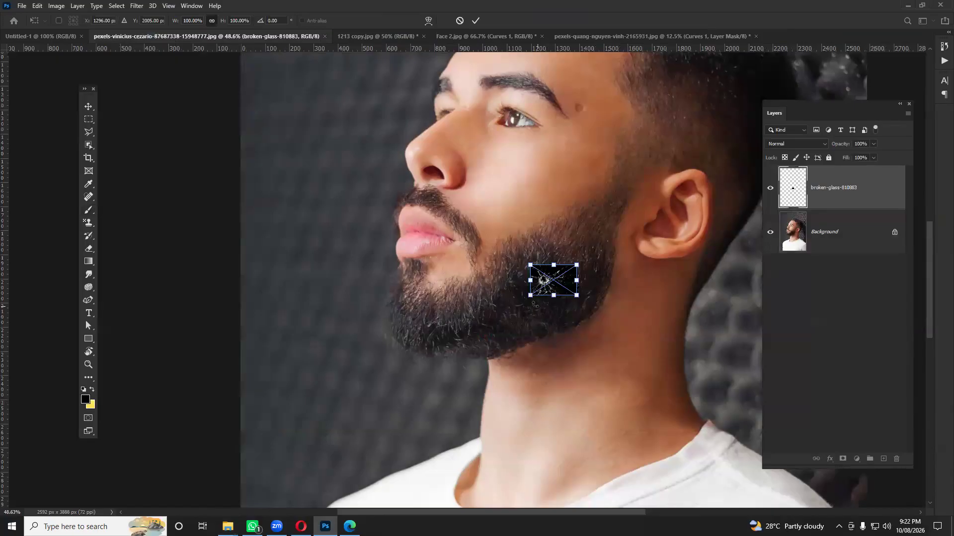
left_click_drag(531, 295, 235, 493)
left_click_drag(576, 264, 858, 77)
key("Return")
Set the broken glass layer's blend mode to Screen and position the impact hole near the man's chin.
scroll(440, 282, "down", 3)
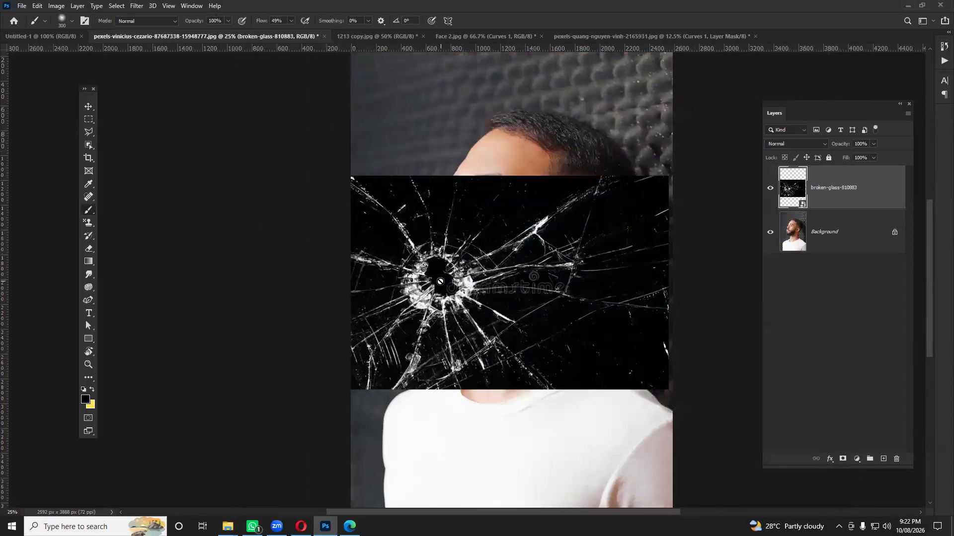
left_click(88, 107)
mouse_move(439, 323)
left_mouse_down()
mouse_move(447, 305)
mouse_move(436, 305)
mouse_move(451, 314)
left_mouse_up()
left_click(825, 144)
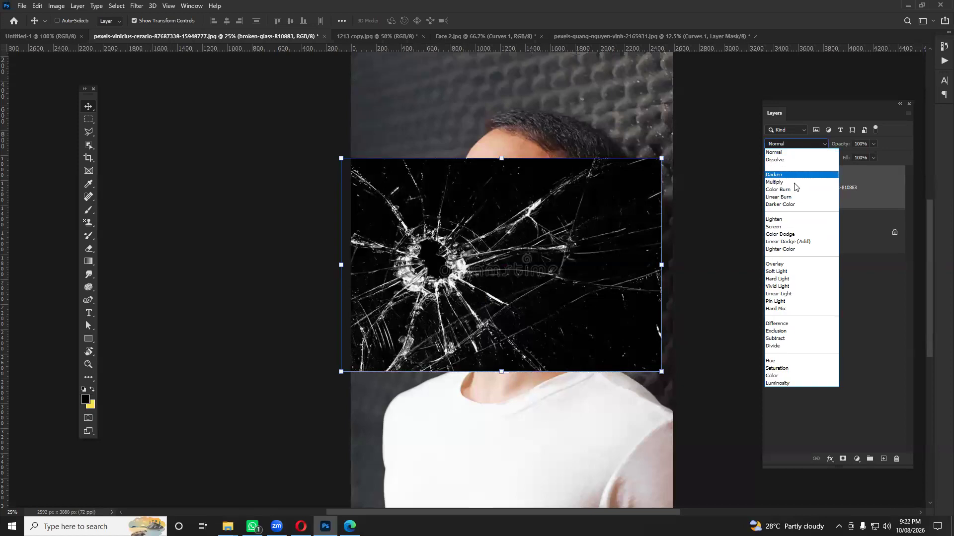
left_click(777, 227)
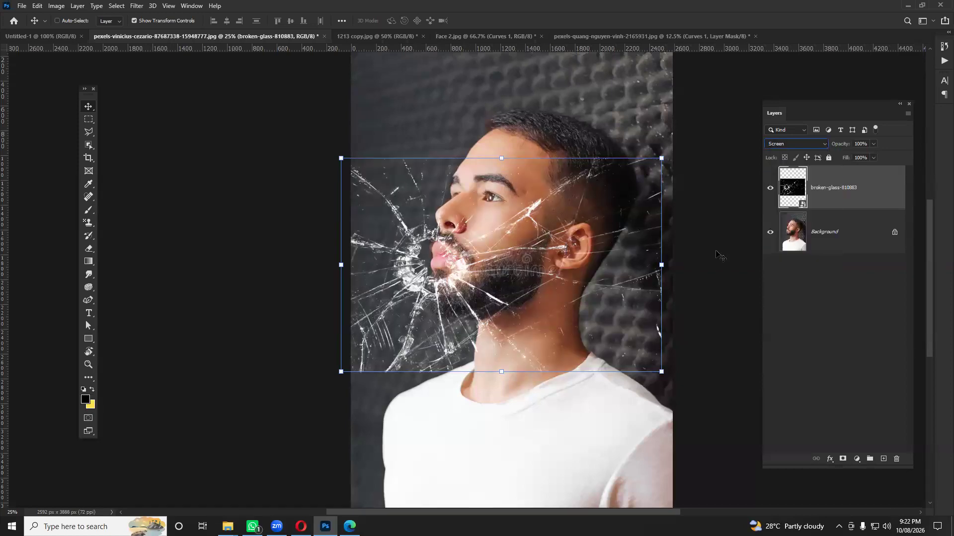
mouse_move(525, 289)
left_mouse_down()
mouse_move(543, 266)
mouse_move(532, 278)
left_mouse_up()
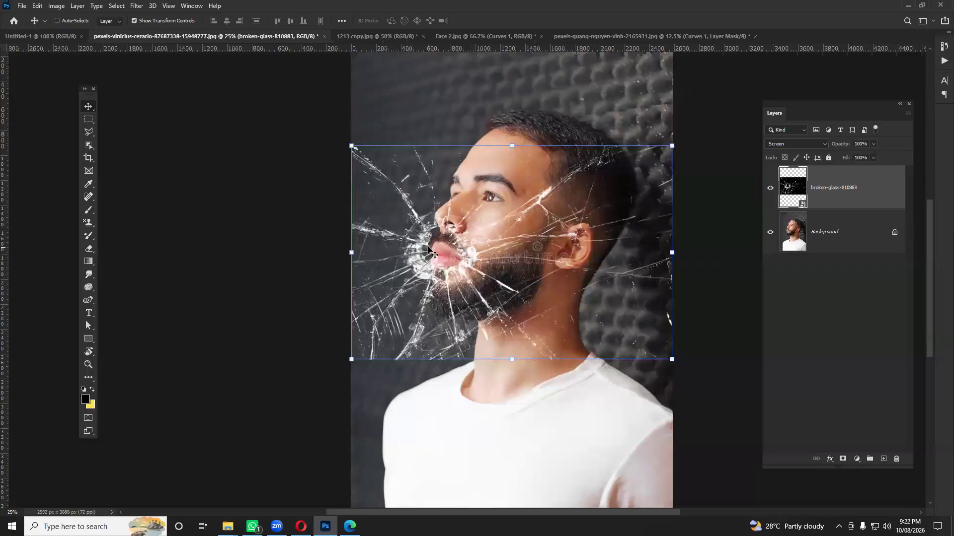
left_click_drag(428, 250, 429, 285)
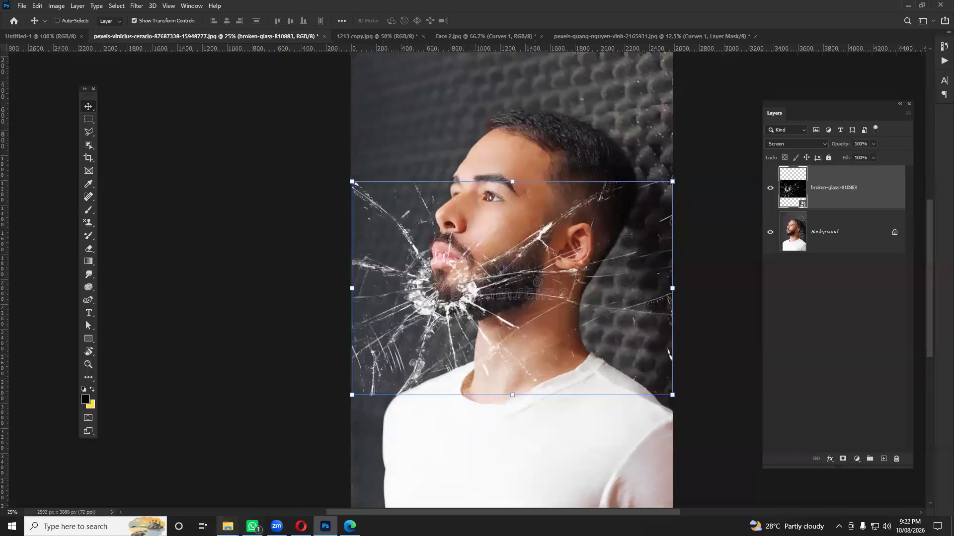
Open the Imaikkaa Nodigal movie poster from the poster folder and examine its shattered-glass and colour effects up close.
mouse_move(227, 526)
left_click(298, 480)
left_click(471, 184)
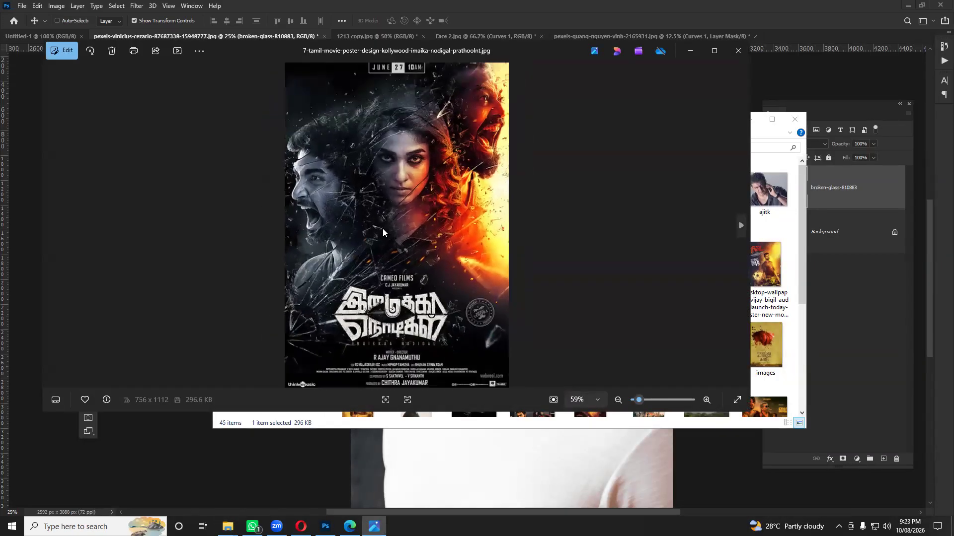
left_click(716, 50)
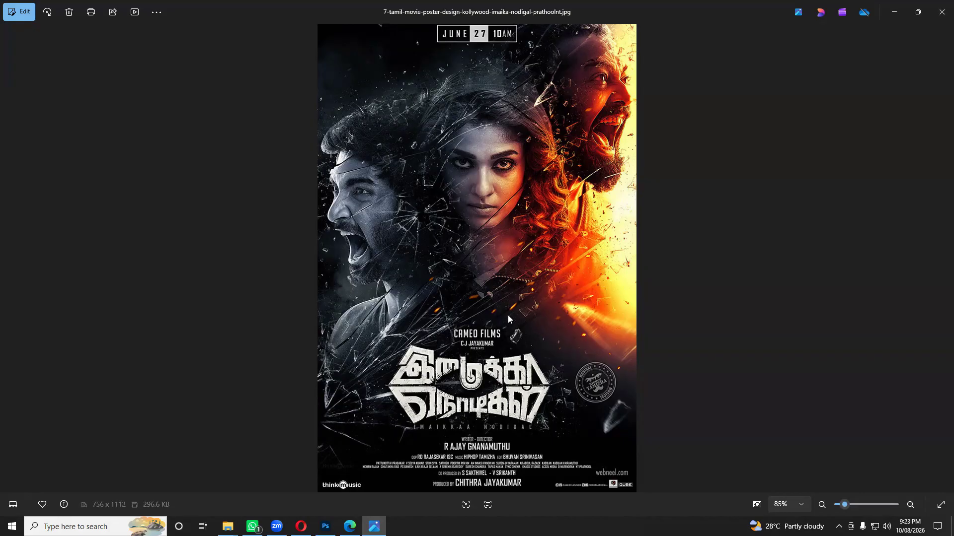
scroll(495, 198, "up", 4)
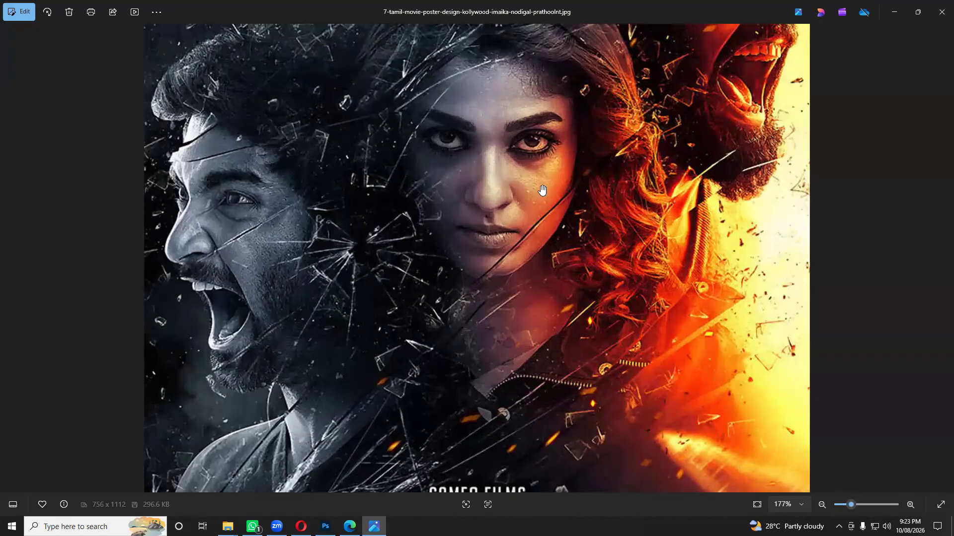
left_click(941, 12)
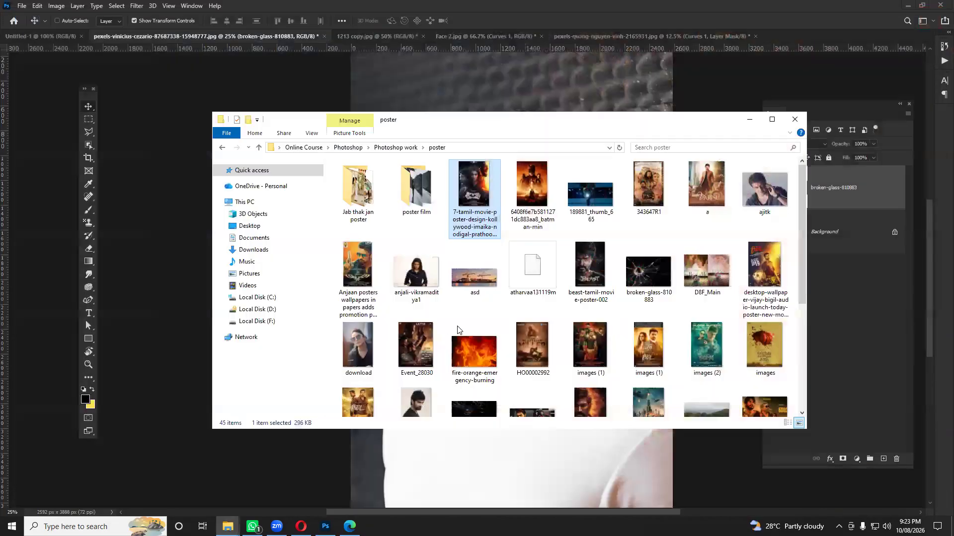
Place the hooded woman's photo from the poster folder above the broken glass layer and enlarge it to cover most of the canvas.
left_click_drag(416, 268, 724, 44)
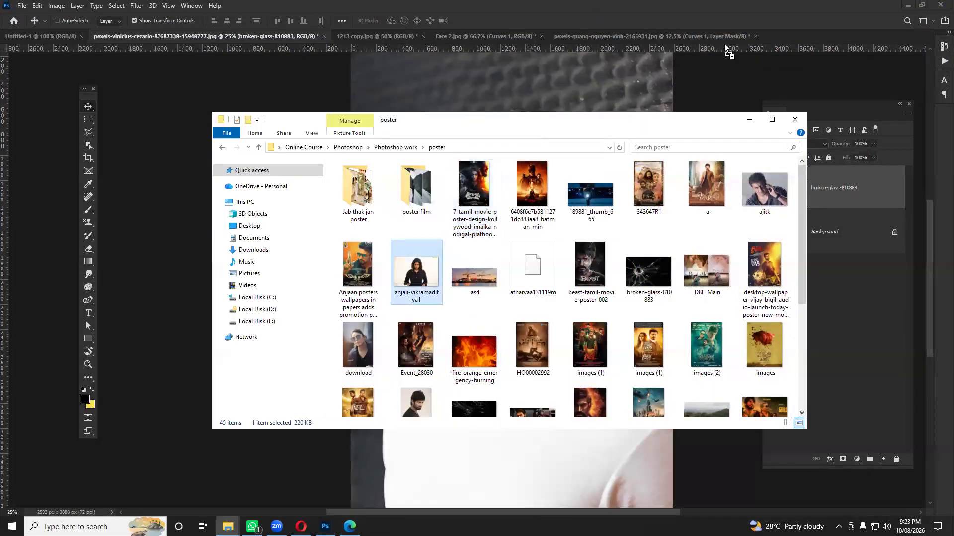
left_click_drag(572, 89, 572, 88)
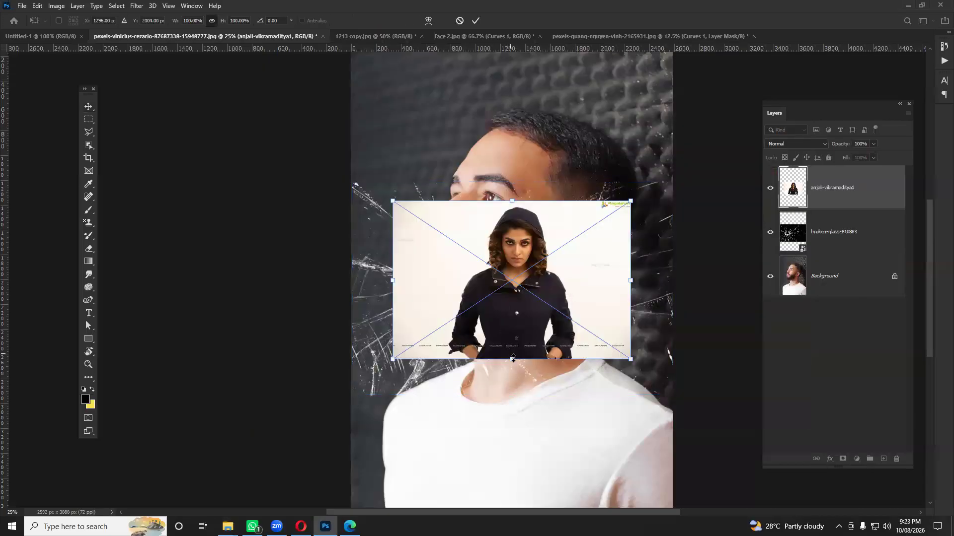
left_click_drag(514, 459, 513, 482)
left_click_drag(512, 201, 511, 58)
key("Return")
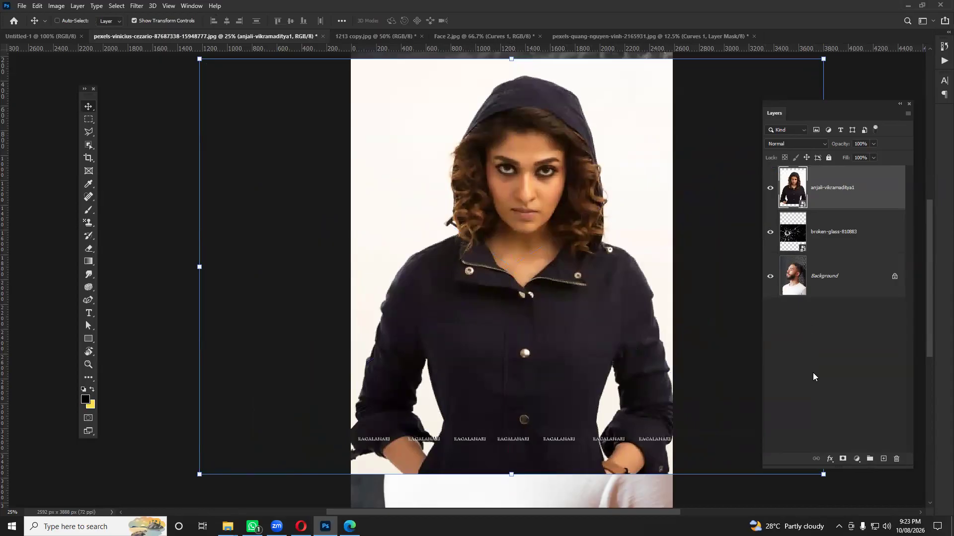
Add a Black & White adjustment layer above the woman's photo with Reds at 27 and Yellows at 106.
left_click(858, 459)
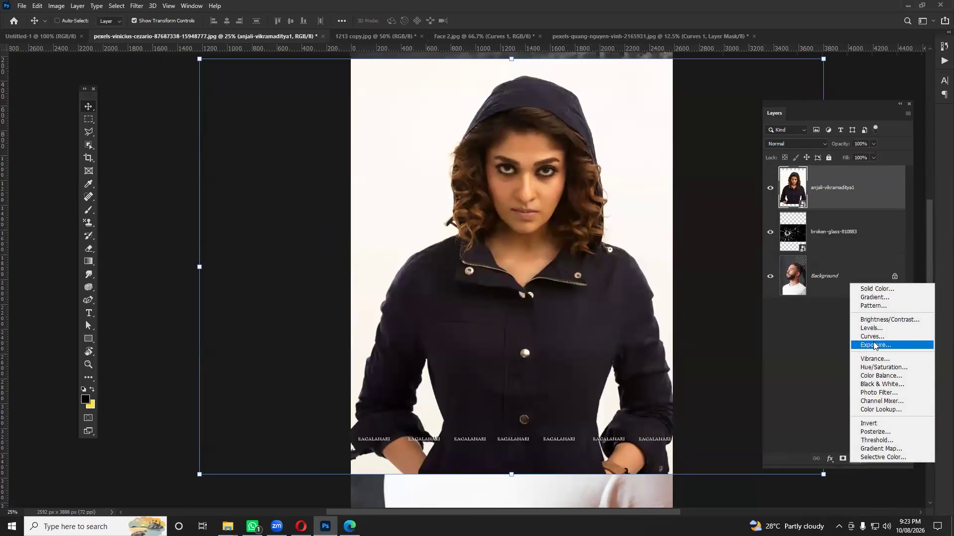
left_click(880, 384)
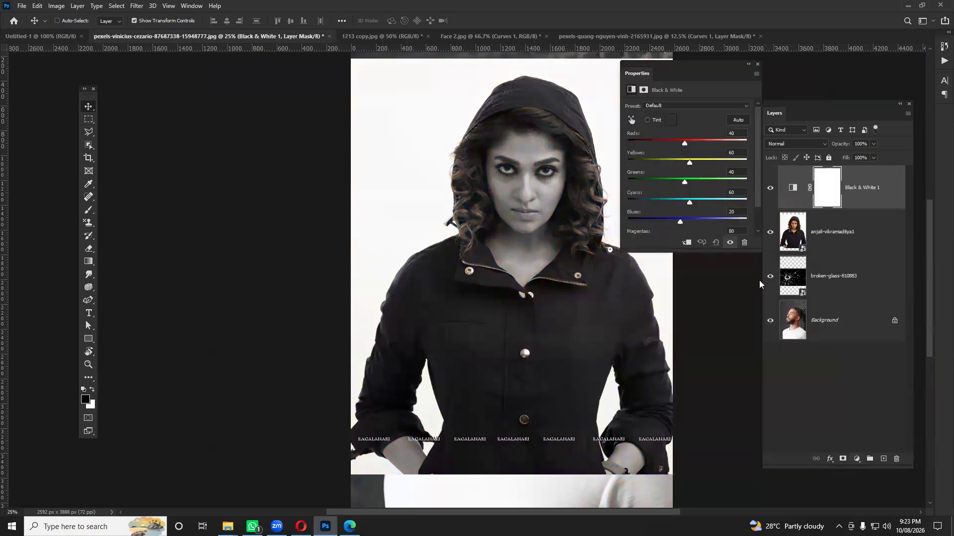
left_click_drag(683, 144, 700, 164)
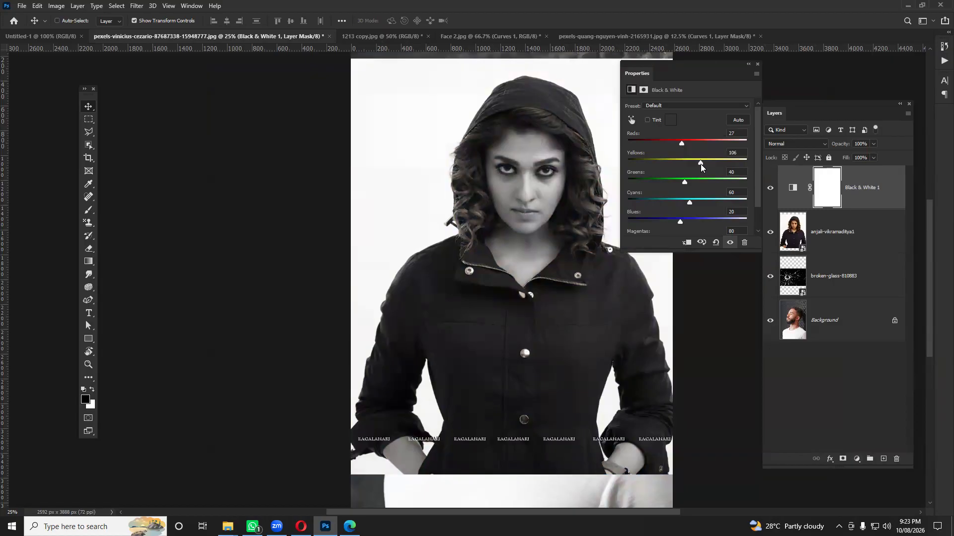
left_click(757, 64)
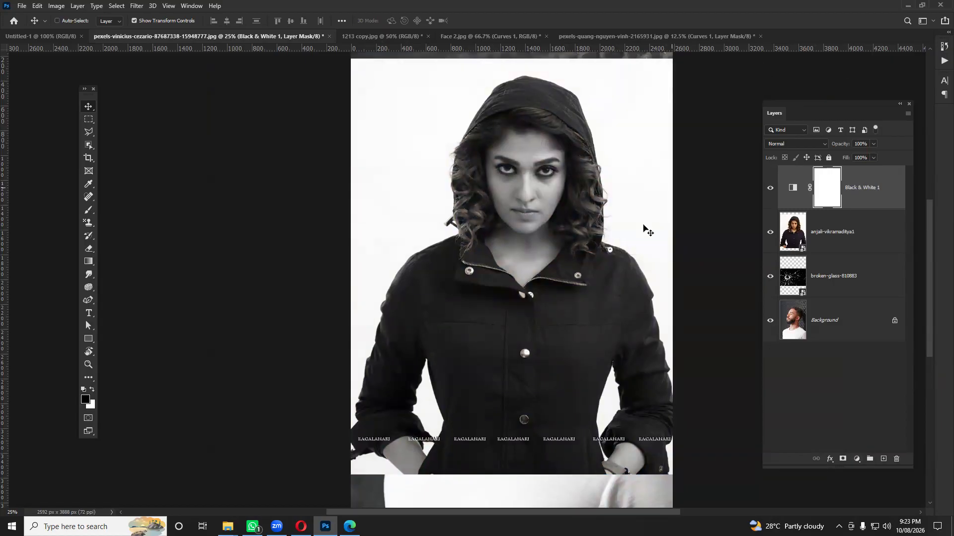
Enlarge the brush to 600 px and paint black on the Black & White mask over the right-hand side of her hair and face.
left_click(89, 209)
key("bracketright")
key("bracketright")
key("bracketright")
mouse_move(596, 177)
left_mouse_down()
mouse_move(588, 218)
mouse_move(564, 181)
mouse_move(613, 242)
mouse_move(611, 255)
mouse_move(660, 303)
mouse_move(621, 290)
mouse_move(570, 144)
mouse_move(575, 218)
mouse_move(666, 299)
mouse_move(556, 204)
left_mouse_up()
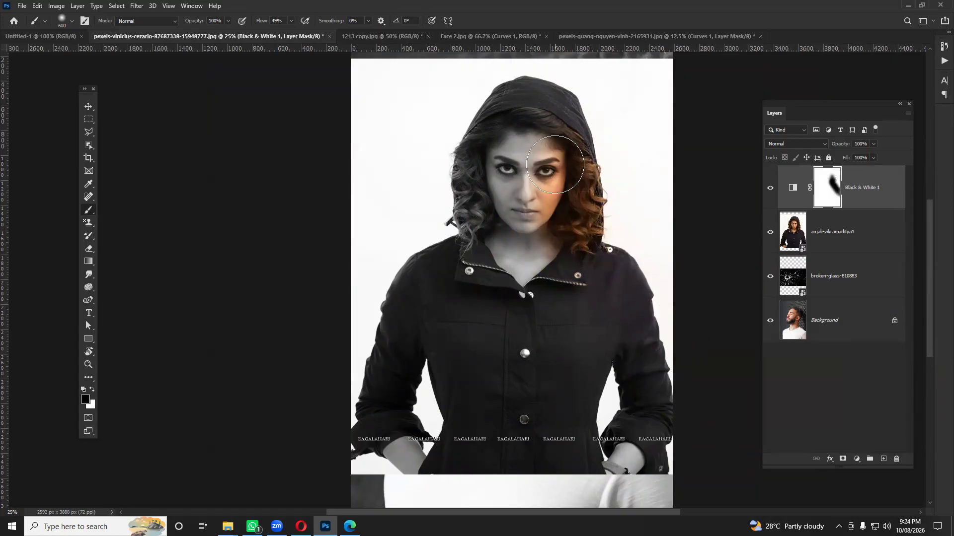
Close the wedding photo document without saving its changes.
left_click(736, 38)
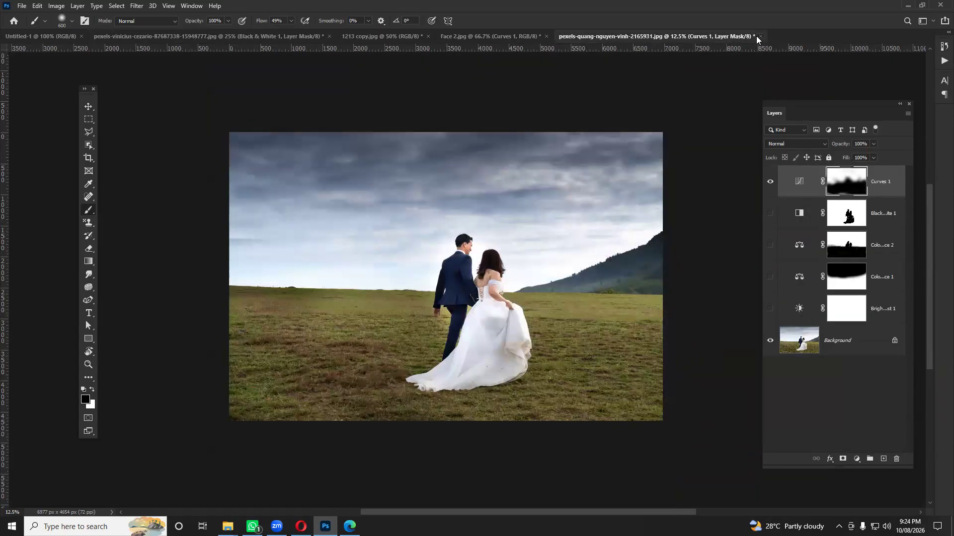
left_click(758, 37)
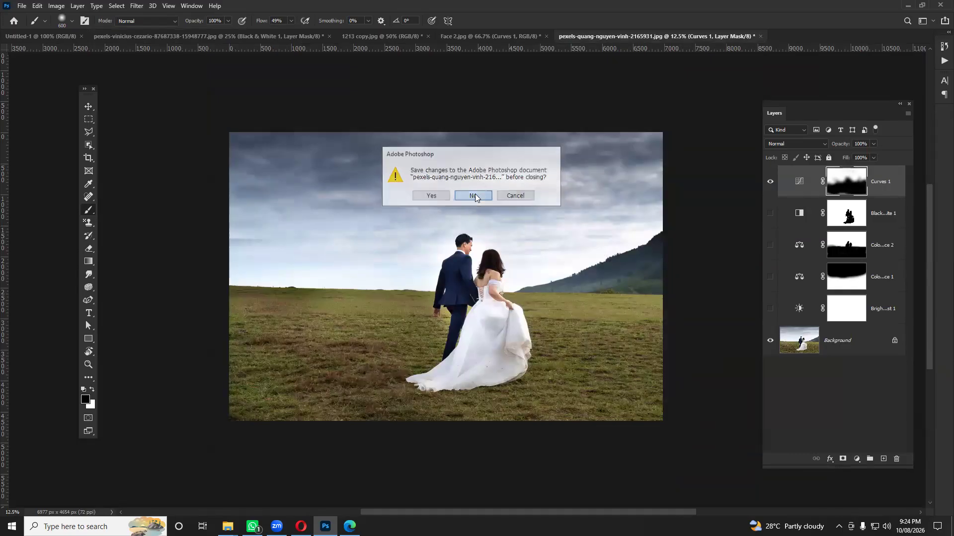
left_click(474, 196)
Switch to the syllabus PDF in Edge, tick Blending Modes Techniques and underline the Lesson 10 selection techniques topic.
left_click(349, 527)
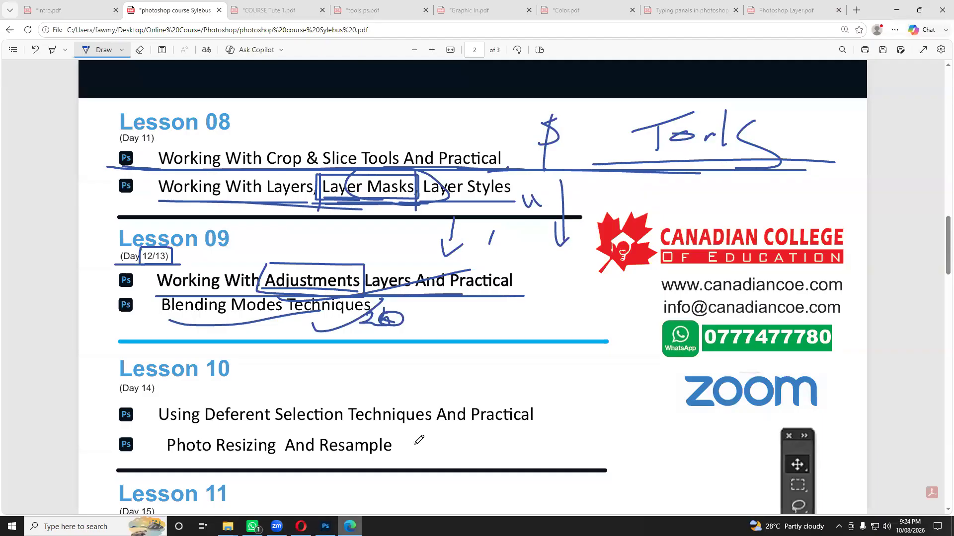
scroll(325, 323, "down", 6)
scroll(292, 224, "up", 3)
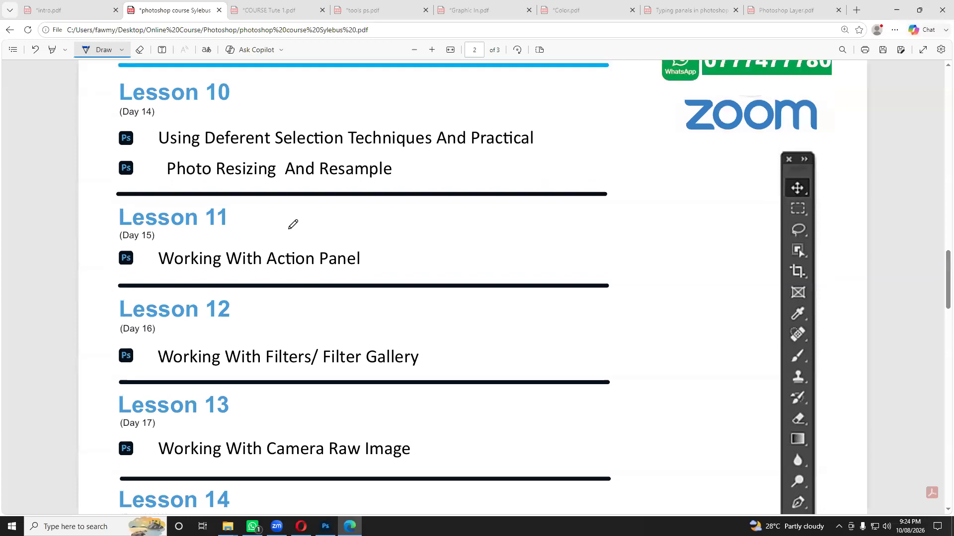
left_click_drag(207, 230, 503, 229)
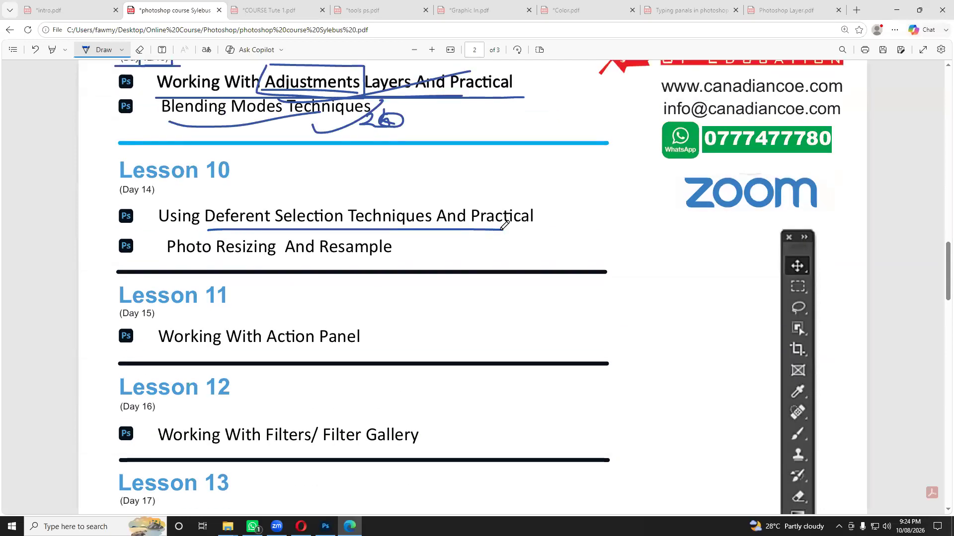